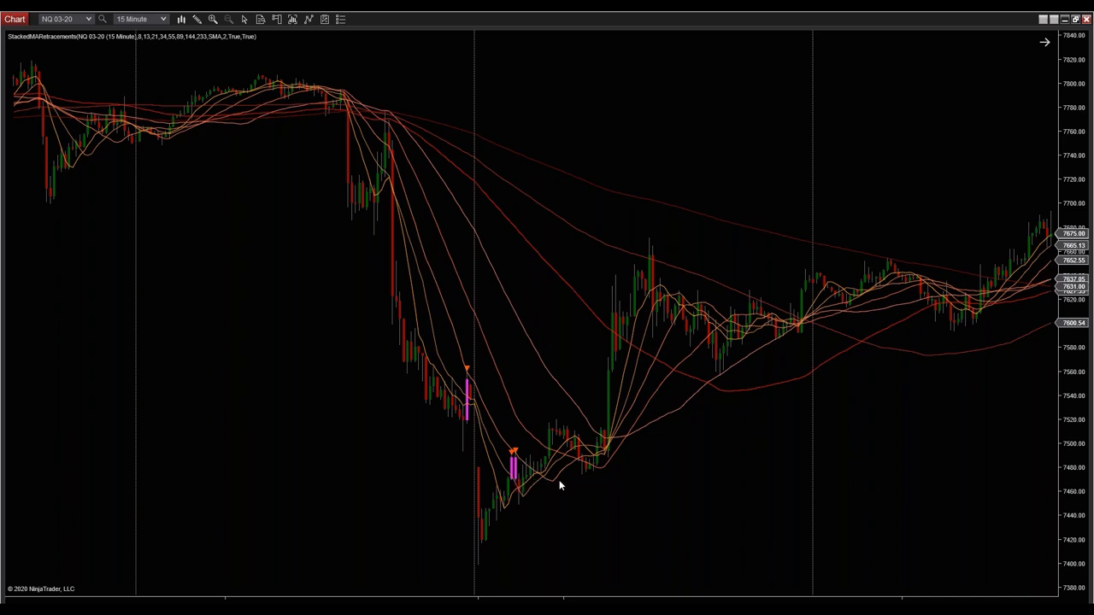
Examine the StackedMARetracements signals across the NQ 03-20 15-minute chart, progressing towards more recent bars
scroll(877, 433, "down", 15)
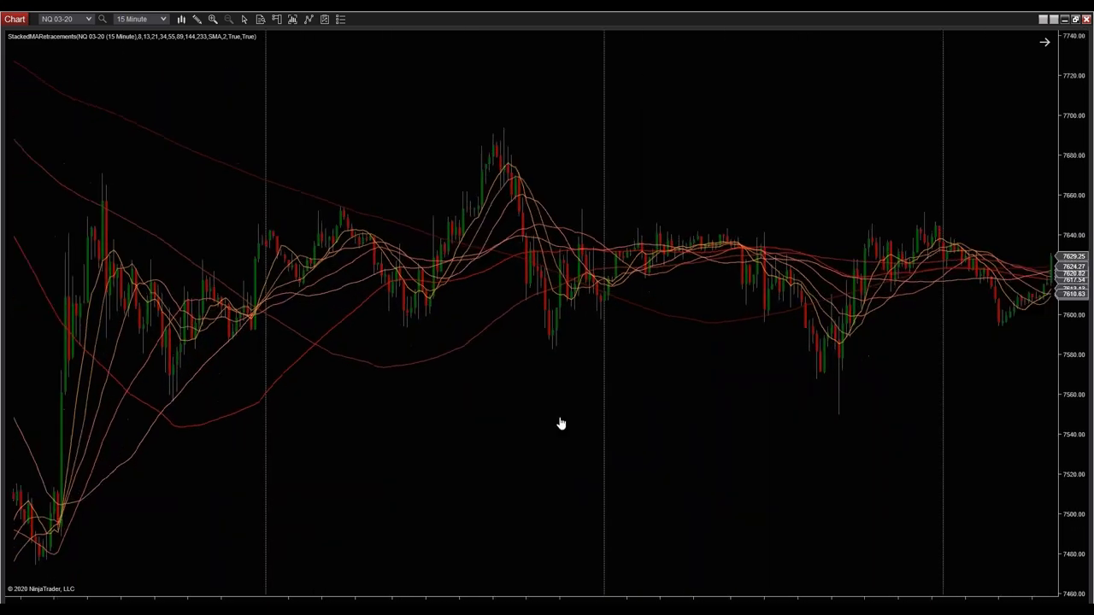
scroll(608, 476, "down", 5)
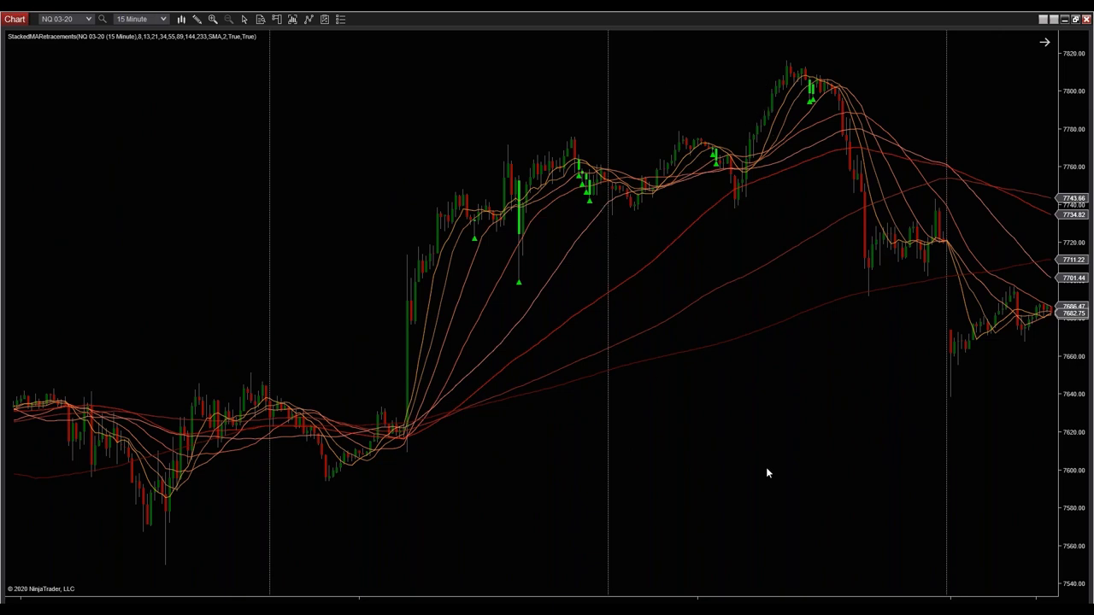
scroll(677, 474, "down", 15)
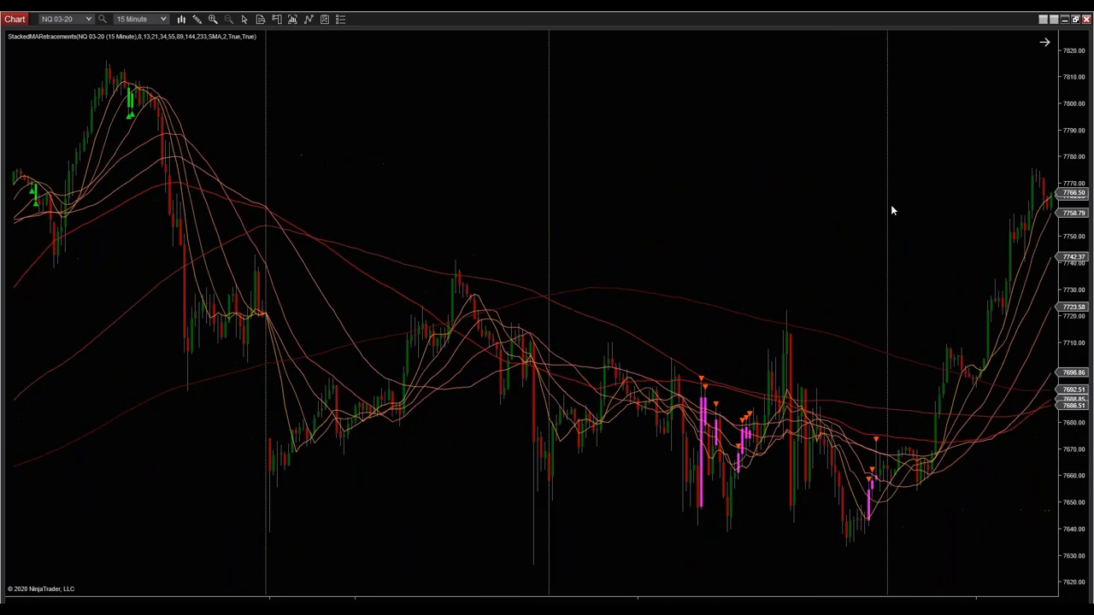
scroll(890, 210, "down", 10)
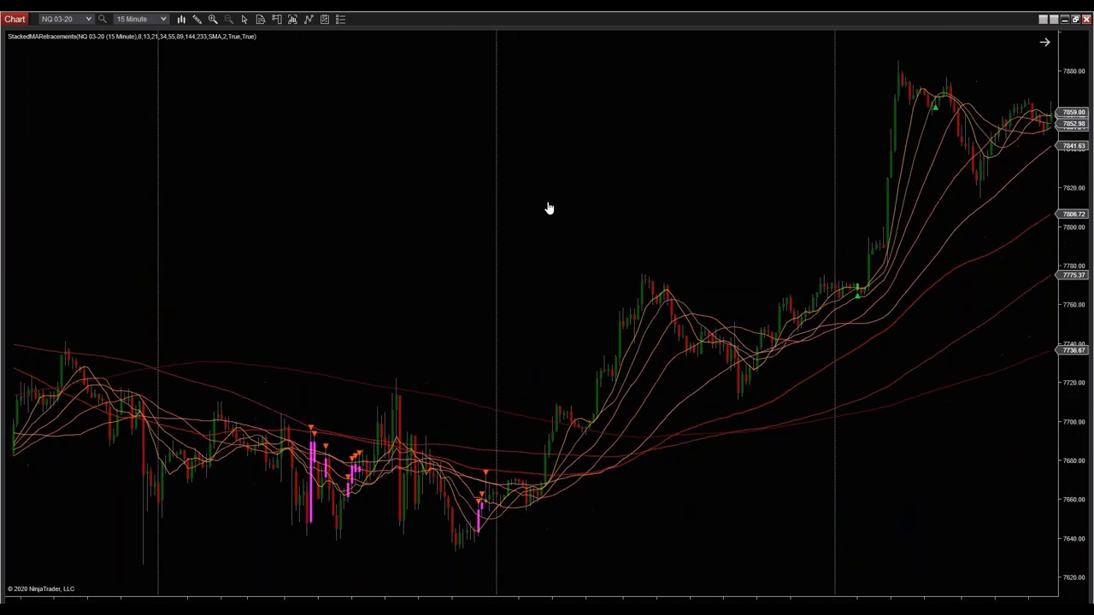
scroll(550, 208, "down", 5)
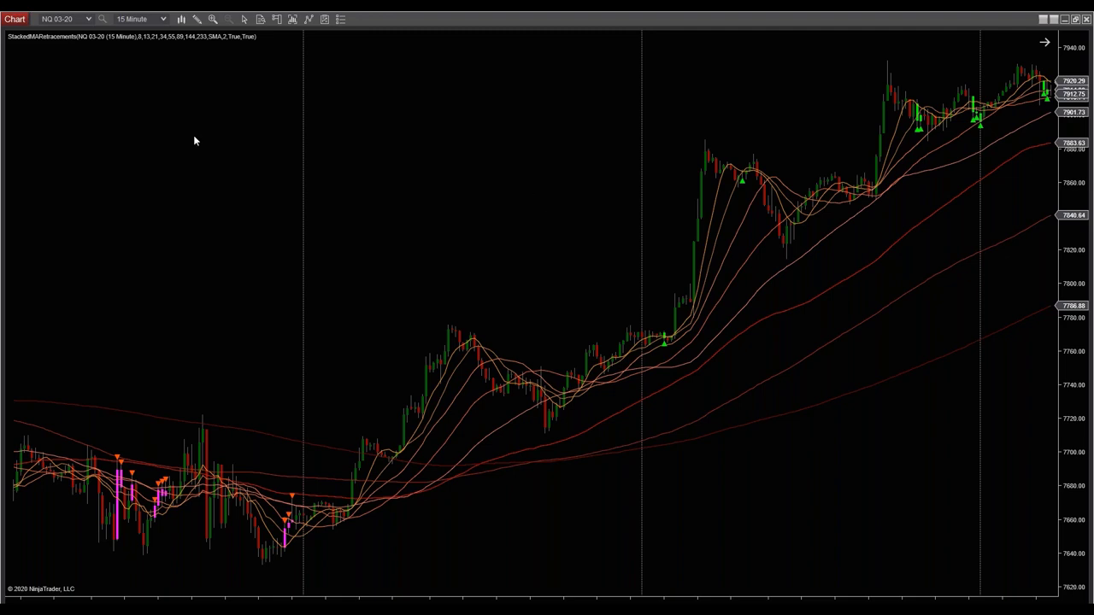
Show the Market Analyzer maximized, widen its retracement columns, and review the instrument list down to its end
key("alt+Tab")
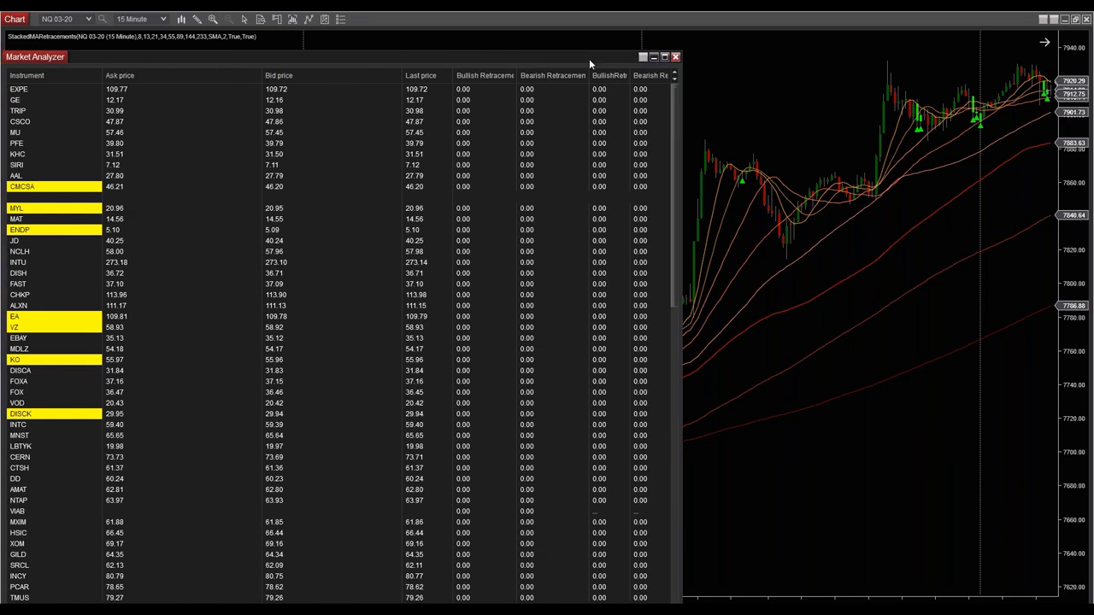
double_click(587, 59)
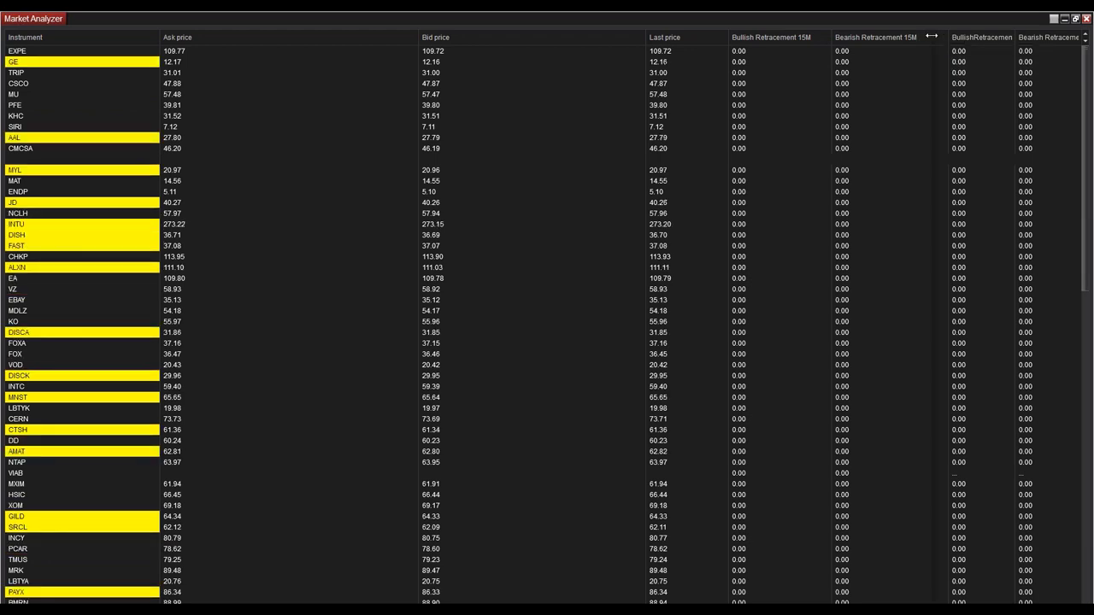
left_click_drag(949, 39, 938, 39)
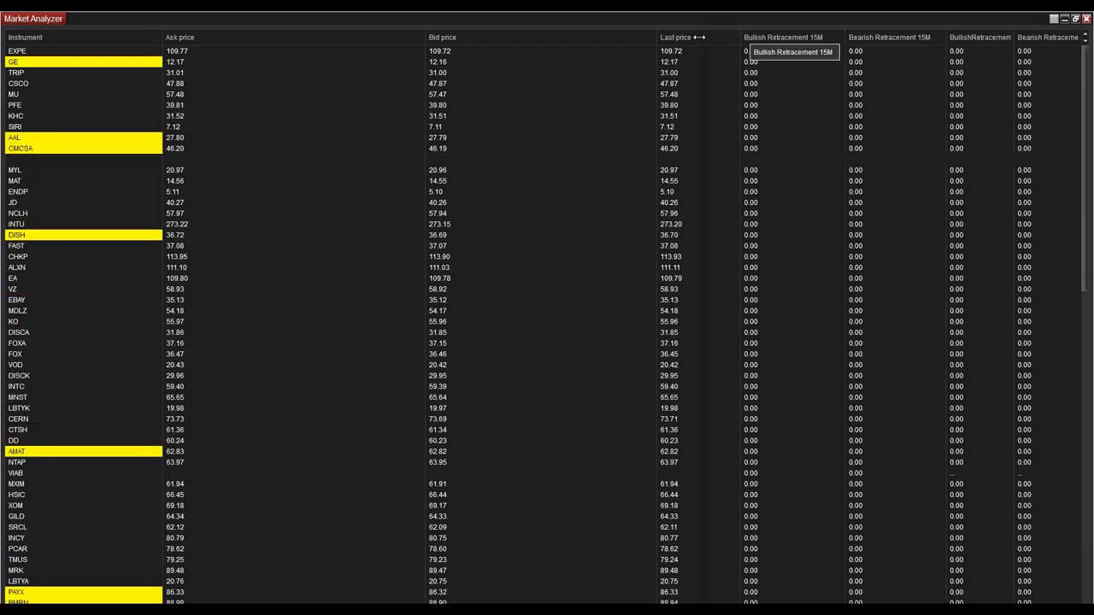
left_click_drag(738, 39, 650, 37)
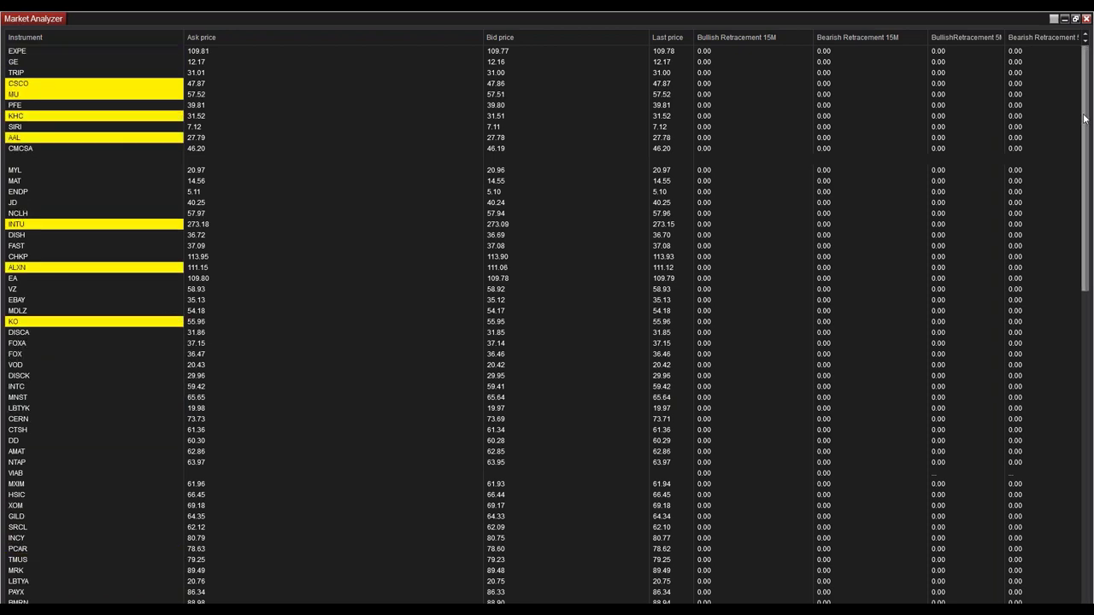
scroll(1086, 171, "down", 3)
left_click_drag(1087, 224, 1058, 481)
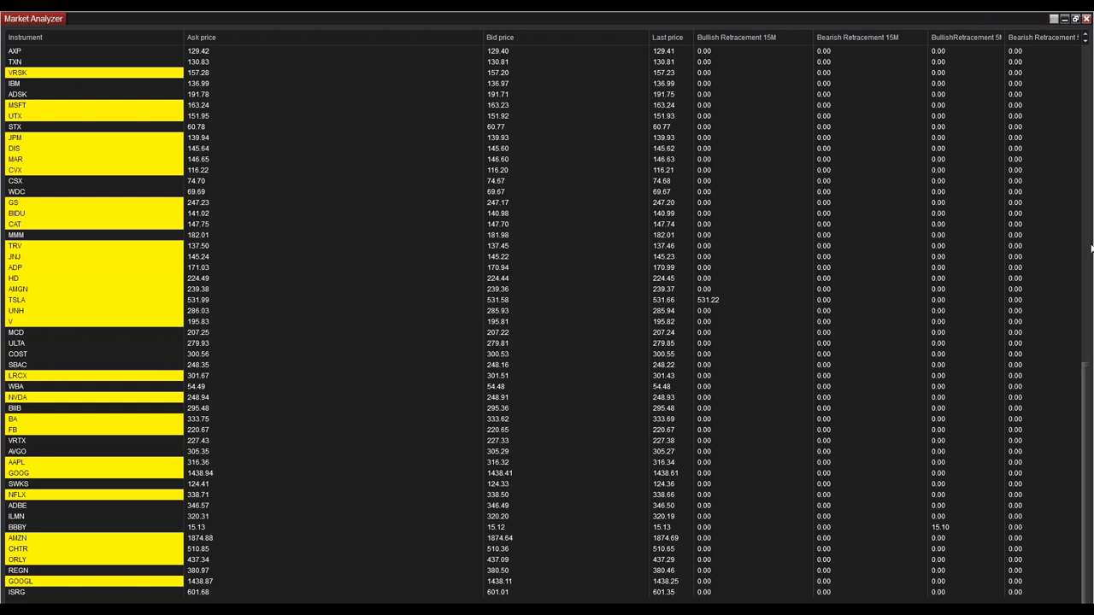
Place the Market Analyzer over part of the chart and link both windows with the red instrument link
left_click_drag(941, 24, 346, 27)
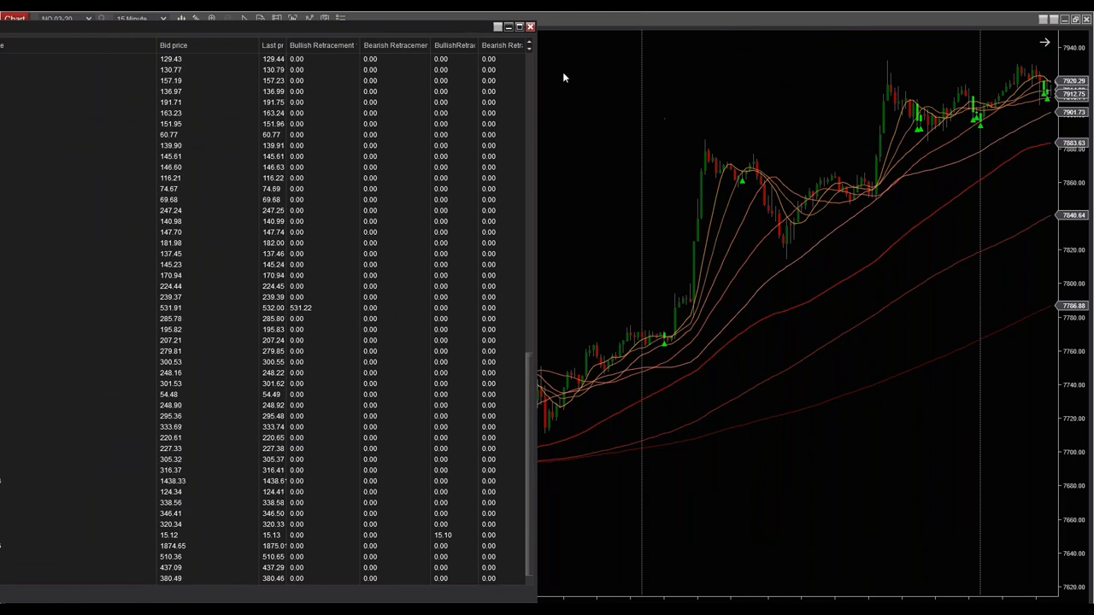
left_click(497, 31)
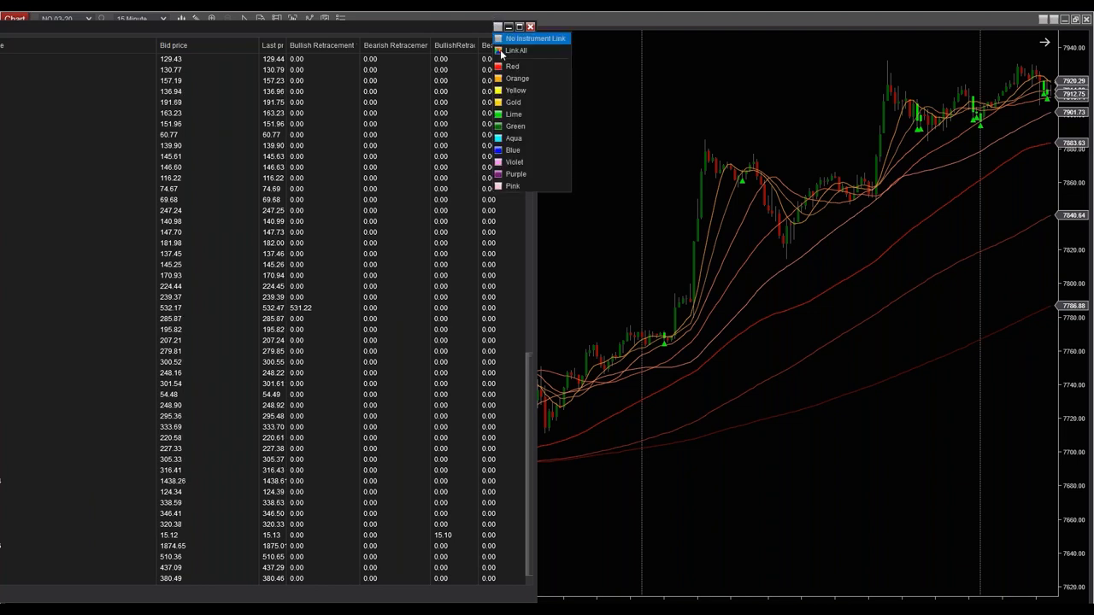
left_click(513, 67)
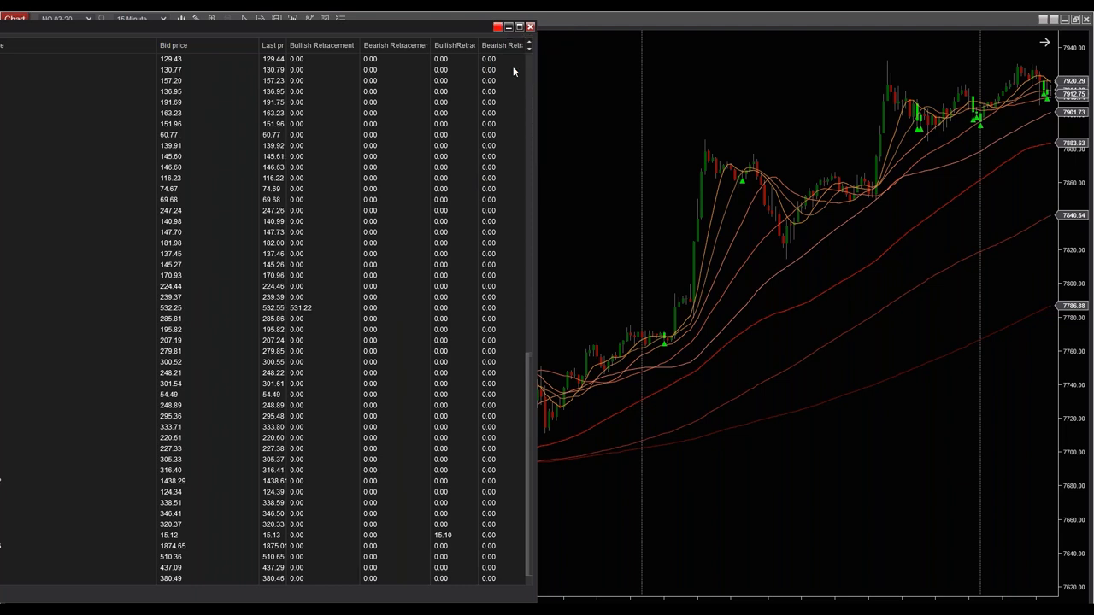
left_click(1053, 19)
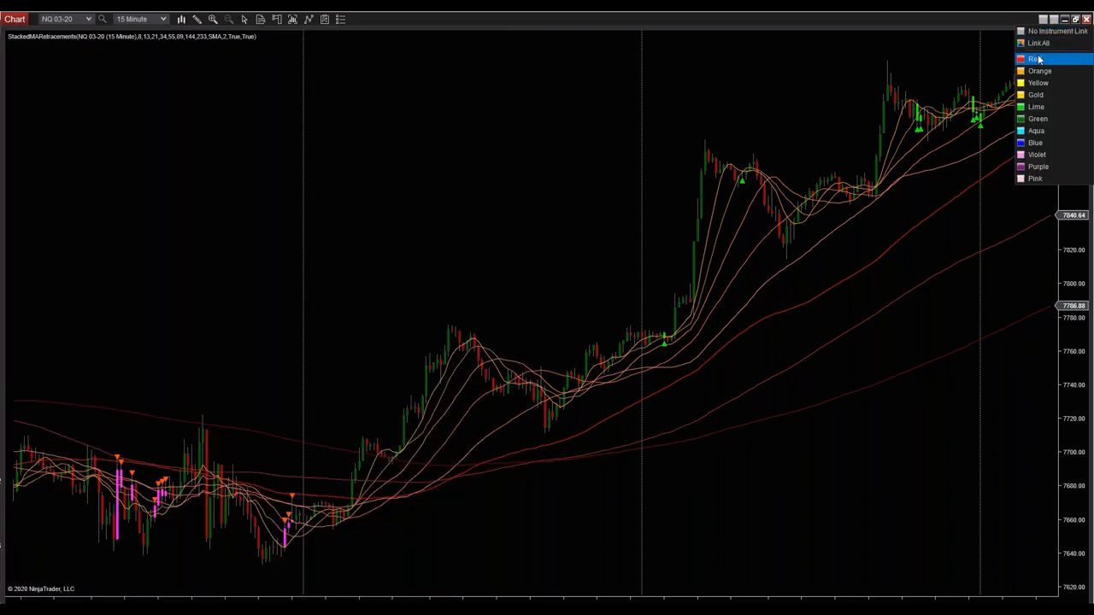
left_click(1039, 60)
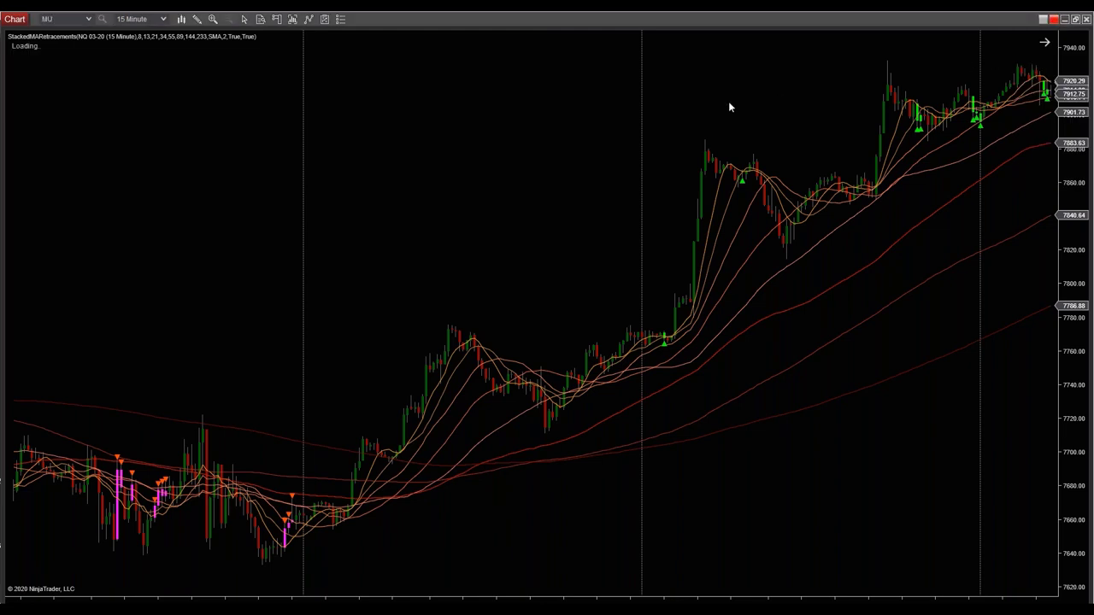
Load TSLA, CSX and again TSLA into the linked chart from the Market Analyzer, and view the latest TSLA bars
key("alt+Tab")
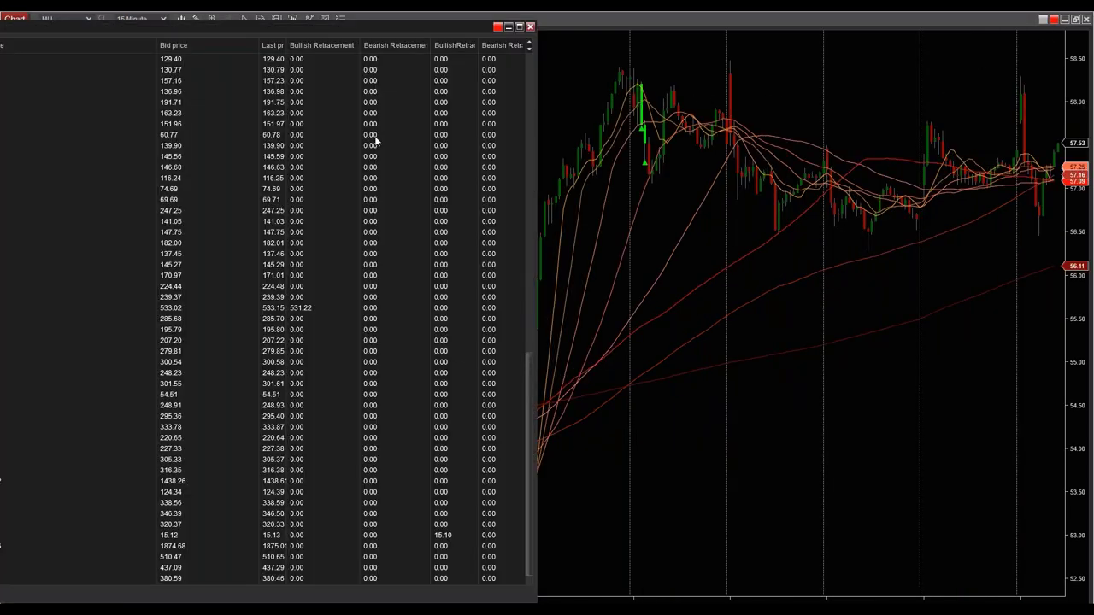
left_click(299, 309)
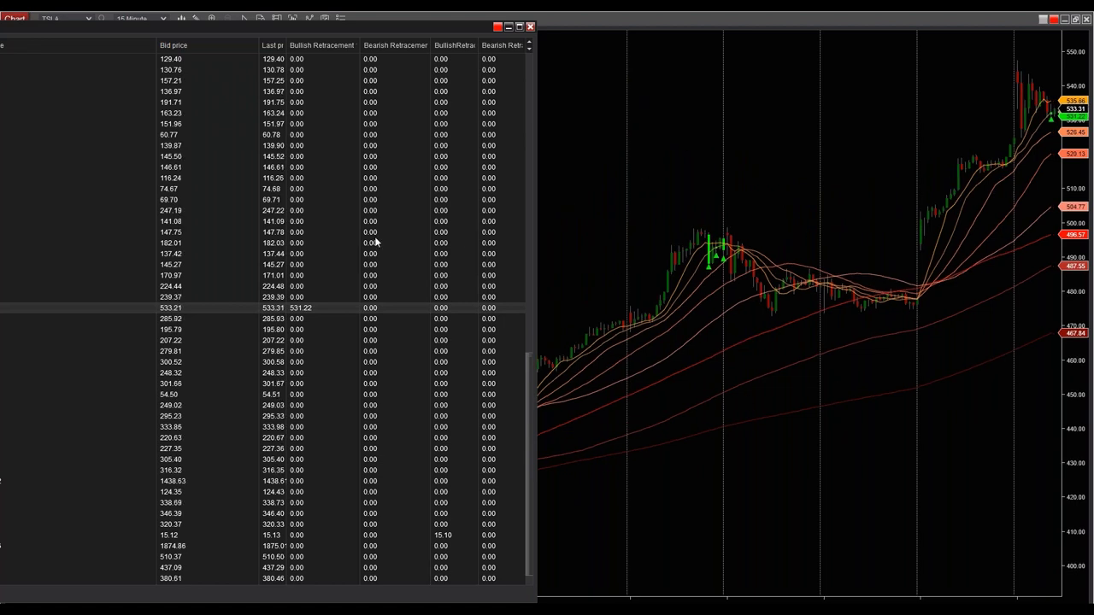
left_click(302, 188)
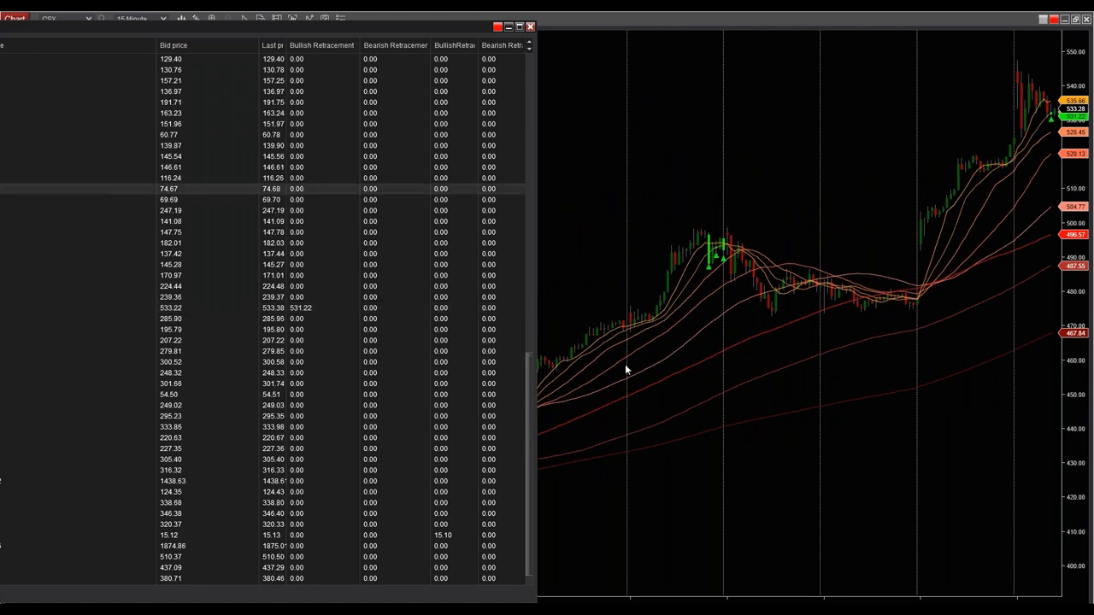
left_click(297, 311)
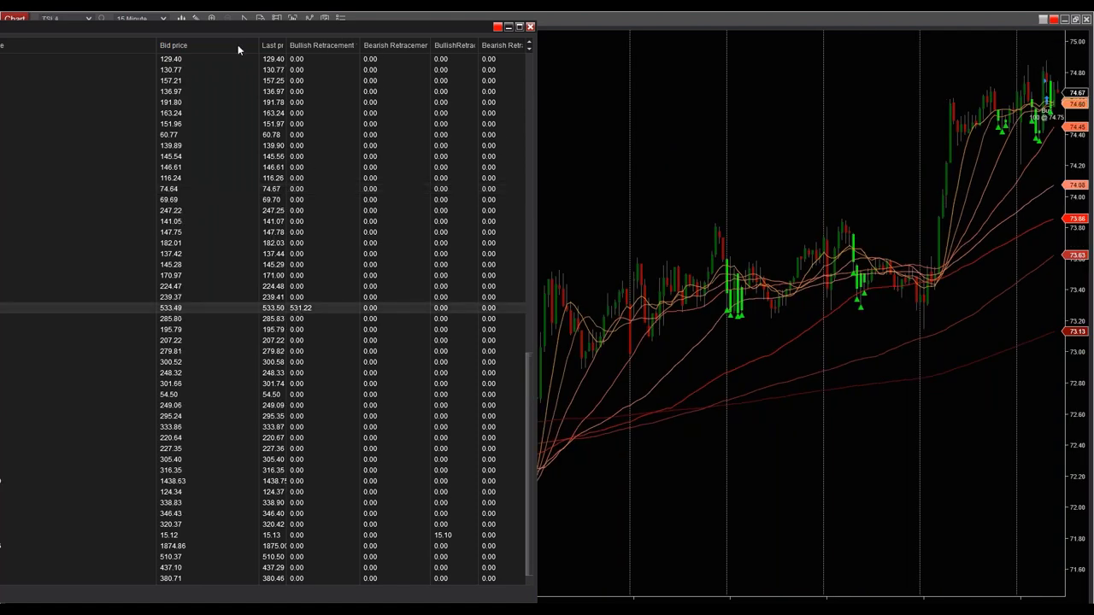
left_click(199, 25)
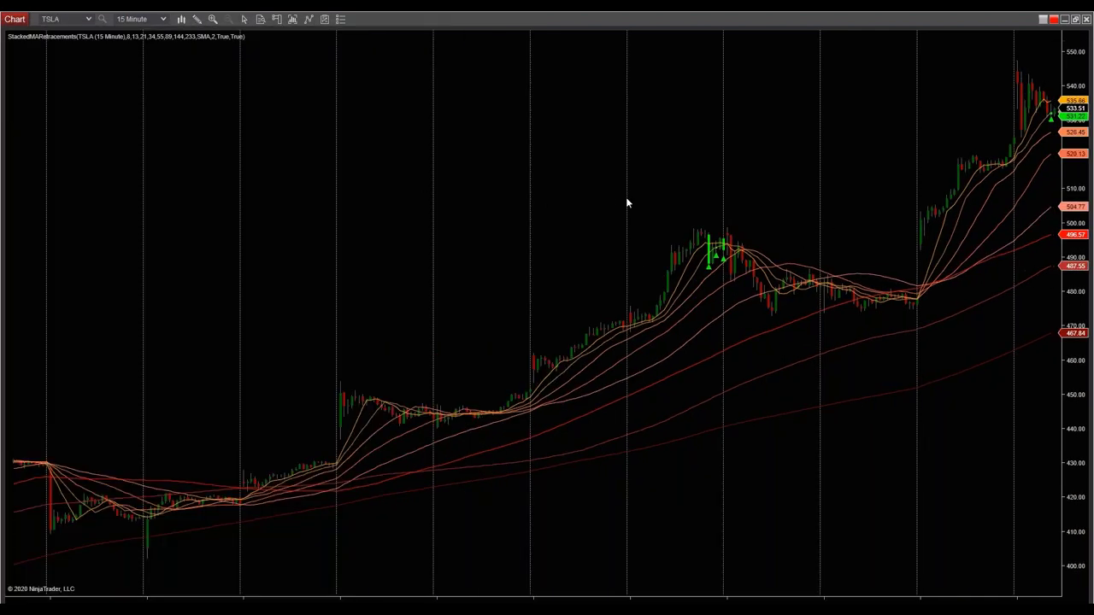
left_click_drag(810, 136, 661, 152)
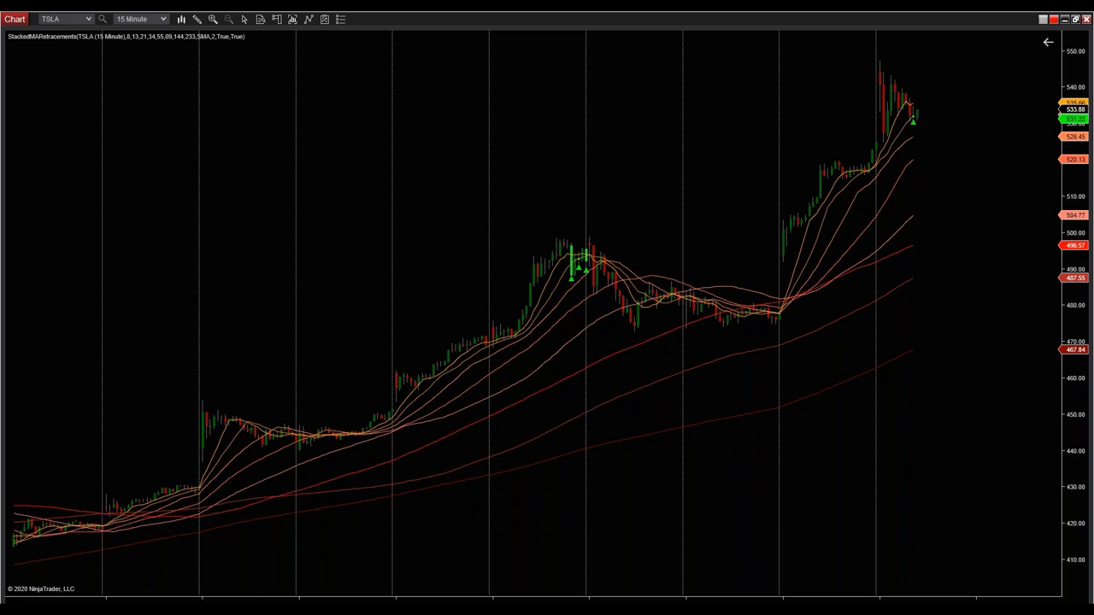
Review the whole Market Analyzer instrument list for bullish and bearish retracement values, and minimize the window
key("alt+Tab")
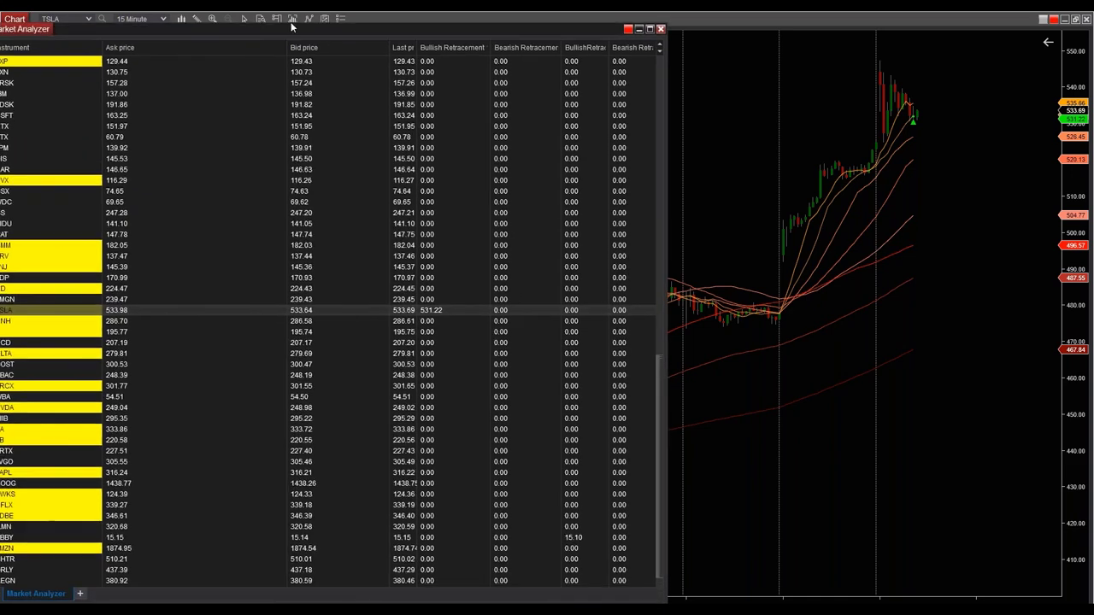
scroll(600, 253, "down", 1)
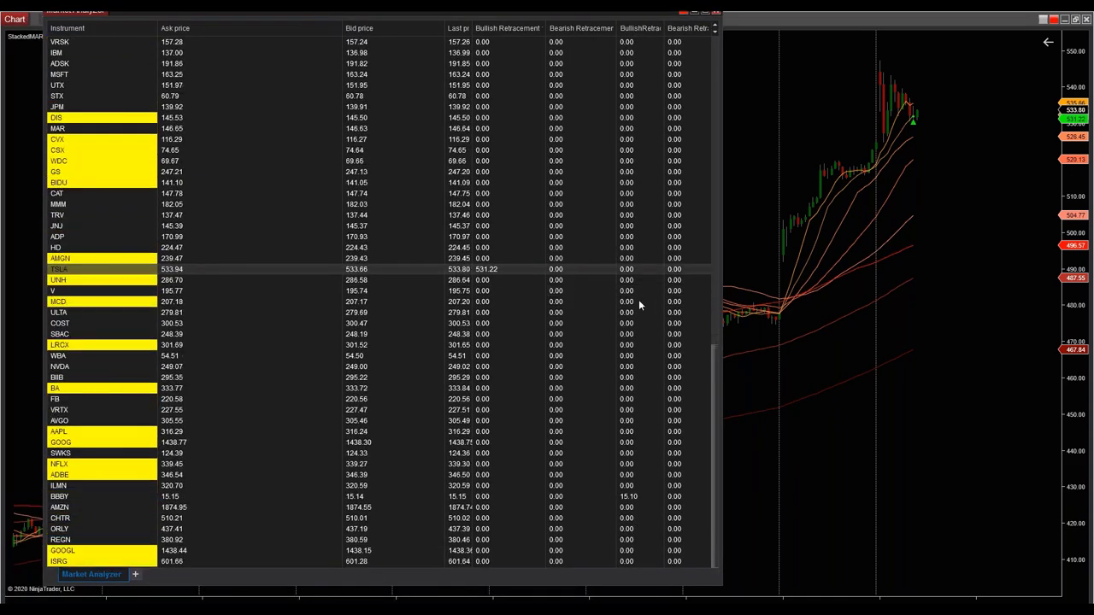
scroll(638, 299, "up", 3)
scroll(639, 299, "up", 15)
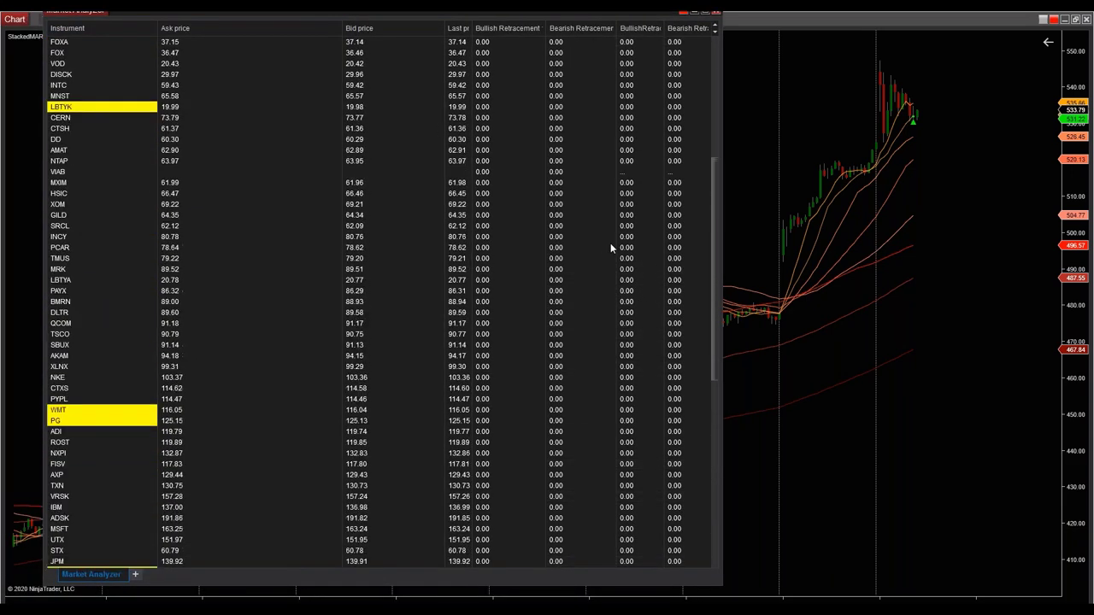
scroll(610, 248, "up", 4)
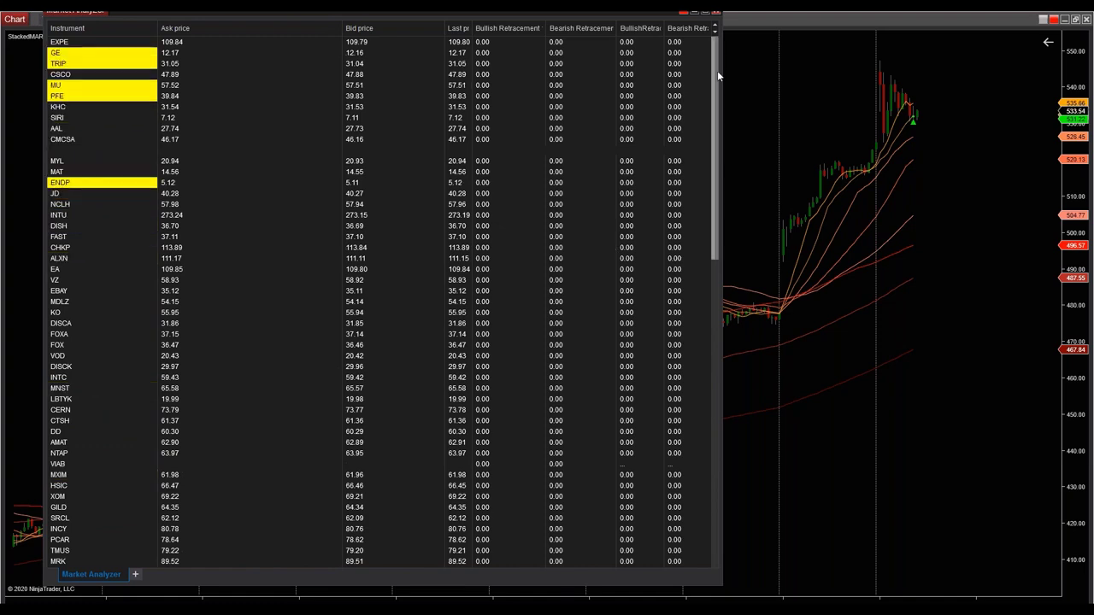
left_click_drag(713, 133, 720, 444)
scroll(699, 111, "up", 20)
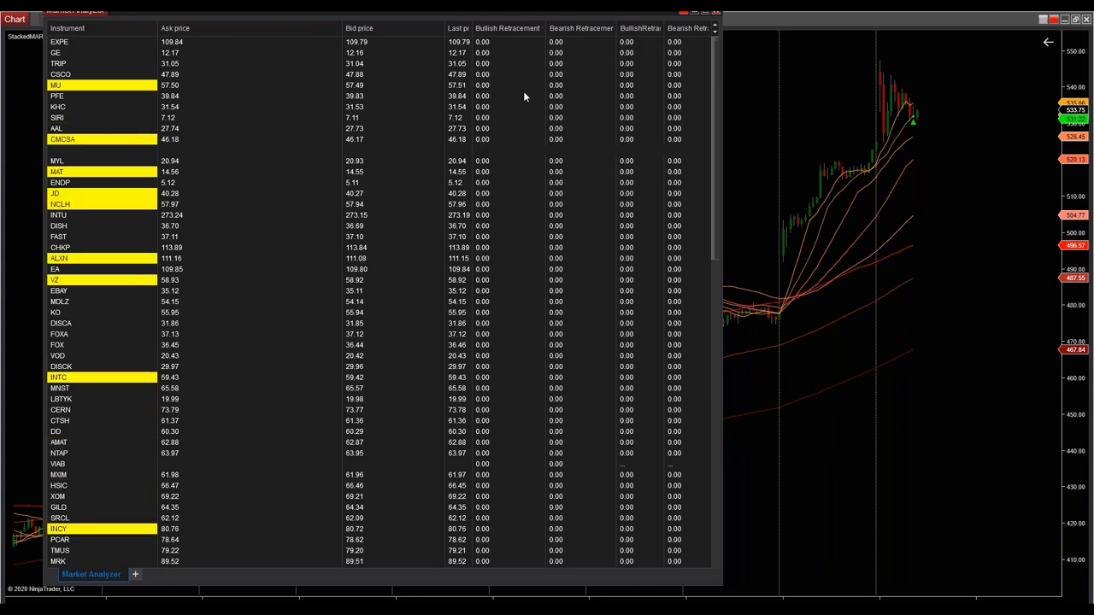
scroll(551, 223, "down", 6)
left_click_drag(718, 291, 722, 530)
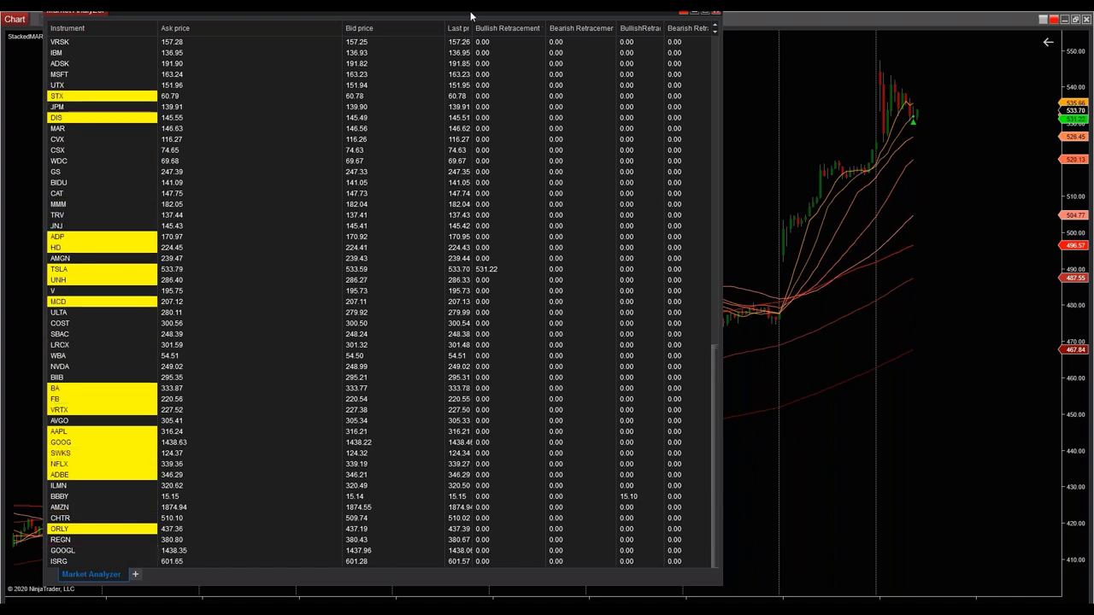
left_click_drag(470, 16, 434, 27)
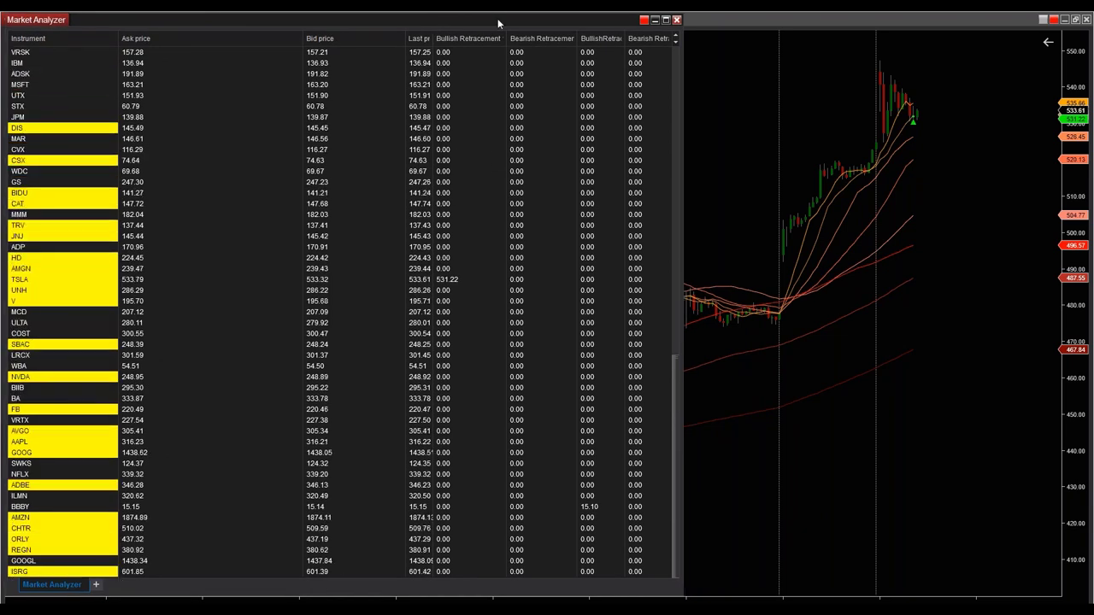
left_click(655, 19)
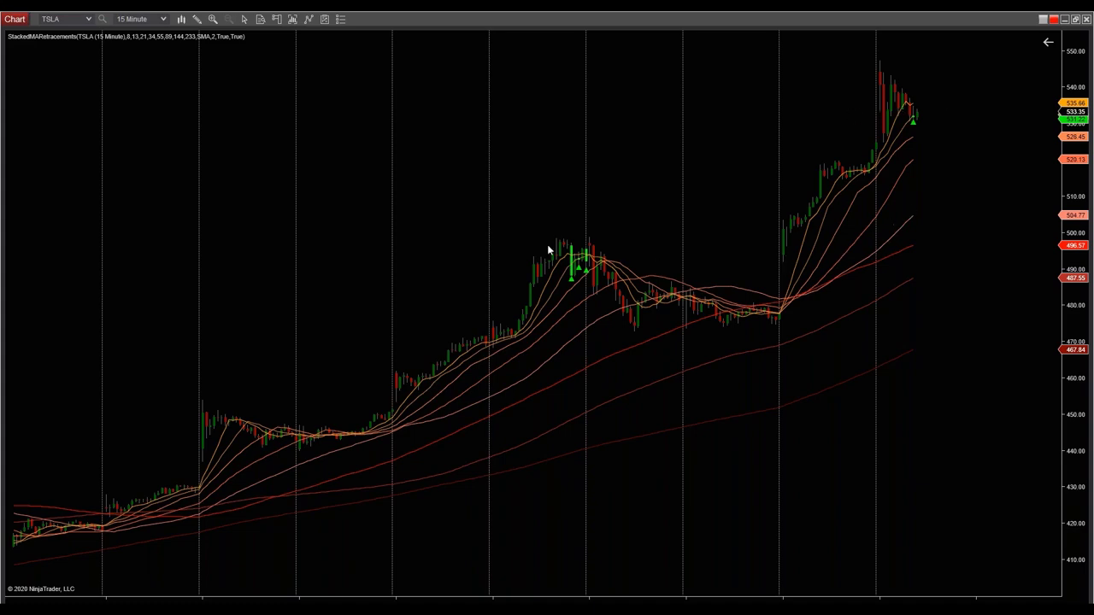
Examine the older TSLA price history on the 15-minute chart for moving-average retracement signals
scroll(837, 224, "up", 15)
scroll(838, 205, "up", 20)
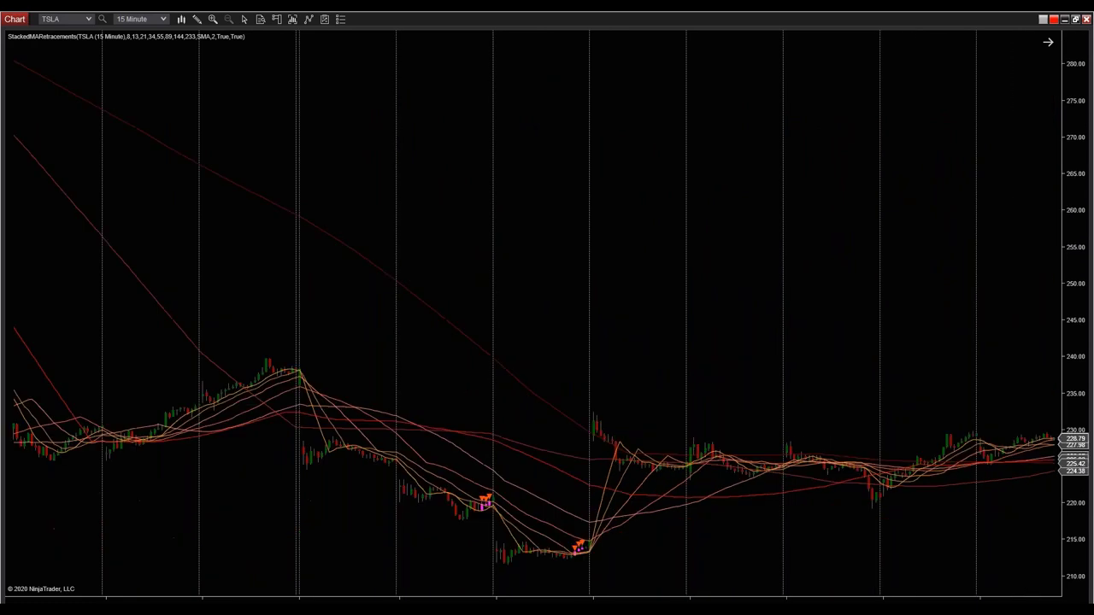
scroll(259, 261, "up", 8)
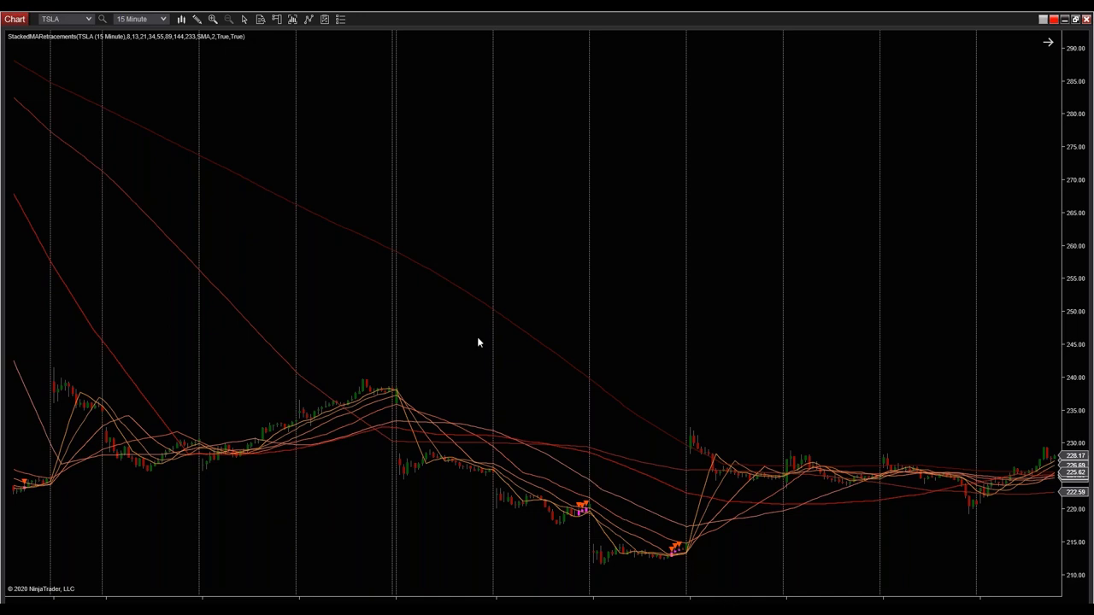
scroll(376, 305, "up", 5)
left_click_drag(281, 200, 590, 203)
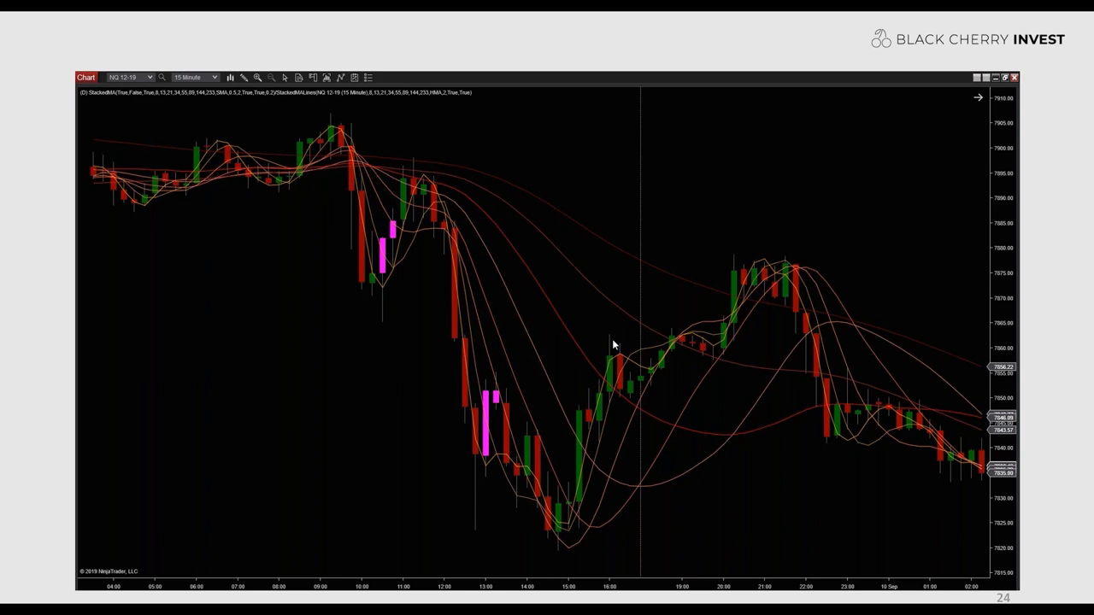
key("Right")
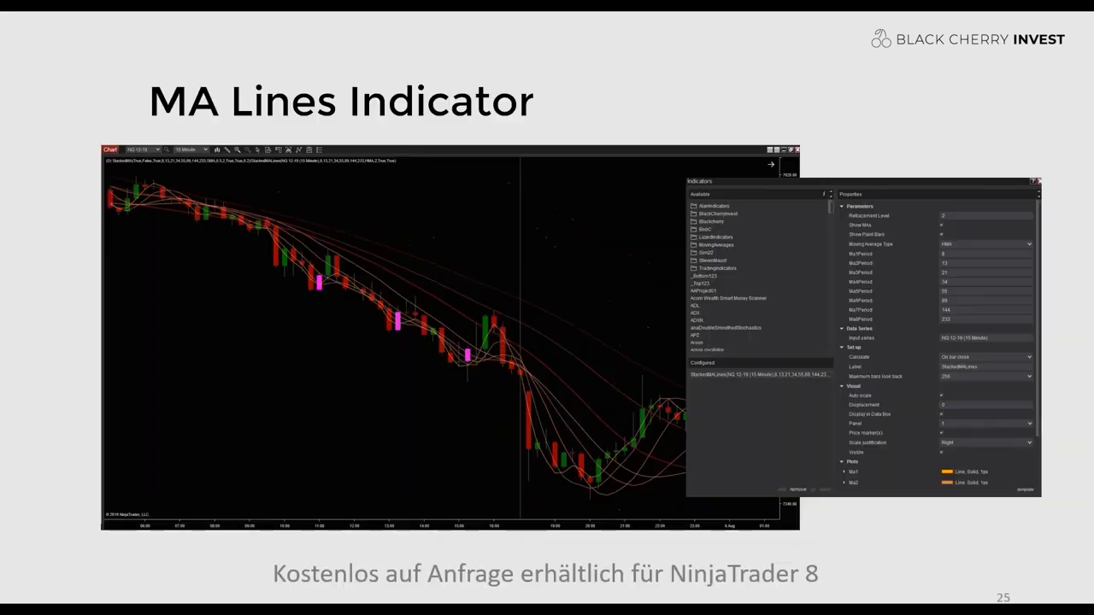
key("Right")
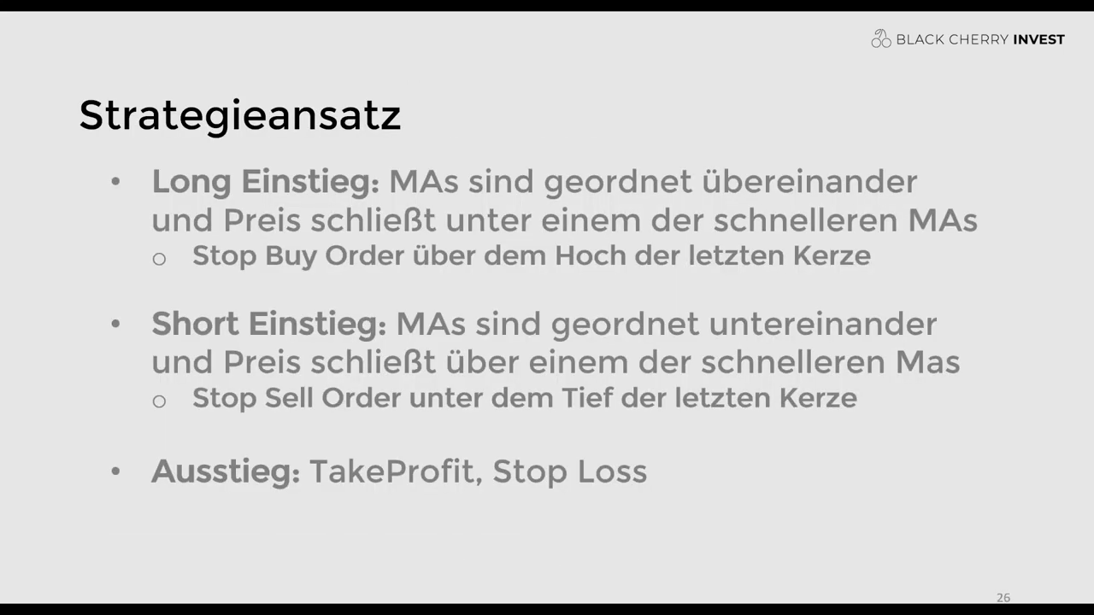
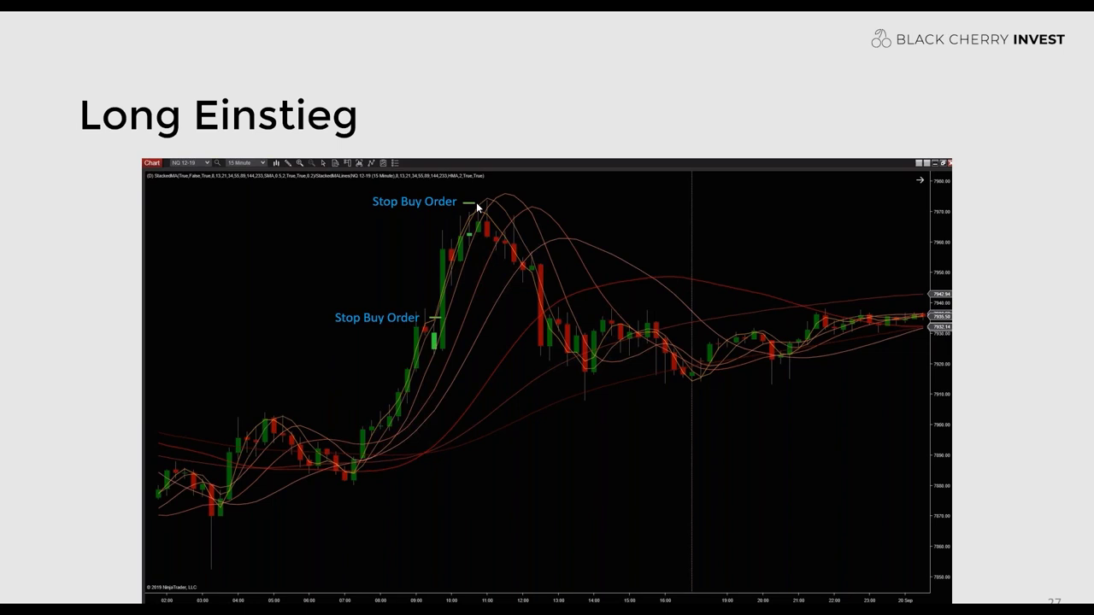
key("Right")
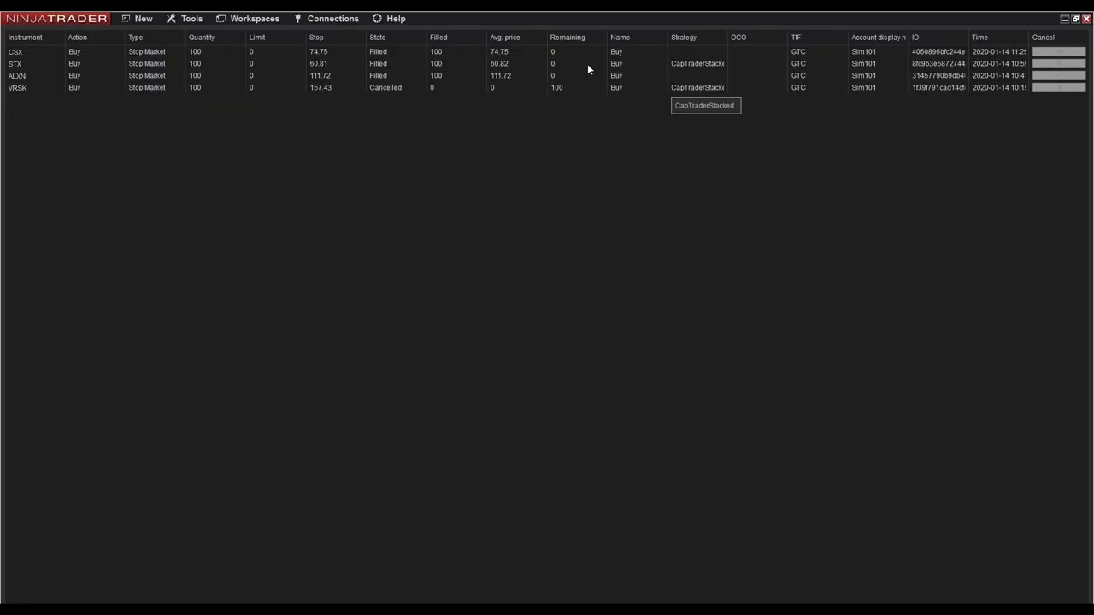
Create a new strategy in the Strategy Builder and name it CapTraderStackedMAStrategy
left_click(141, 18)
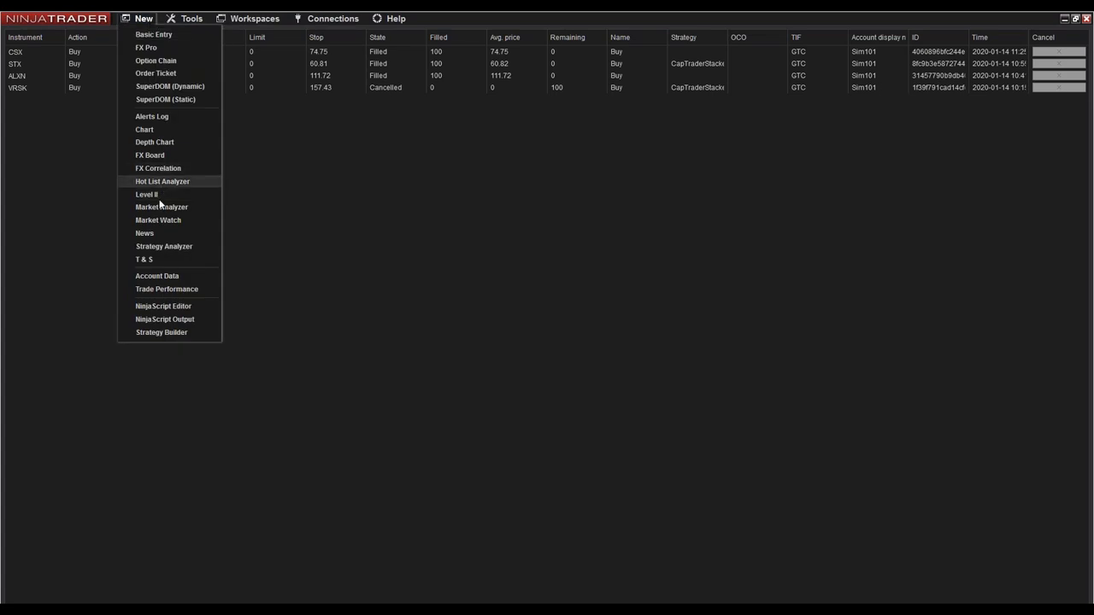
left_click(178, 333)
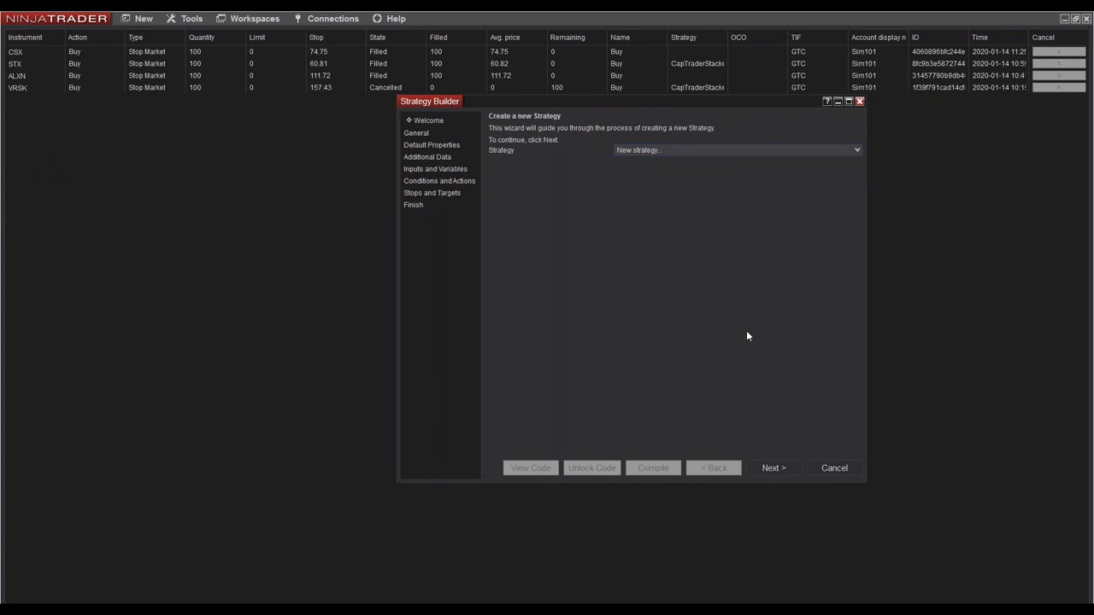
left_click(773, 469)
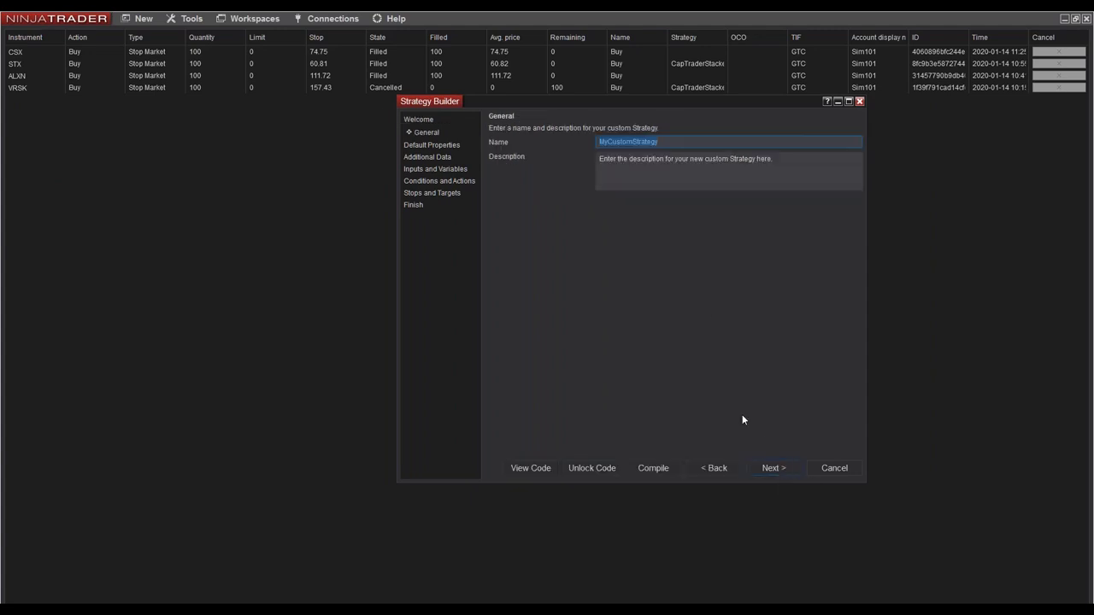
left_click(679, 141)
type("CapTraderStackedMAStrategy")
left_click(782, 469)
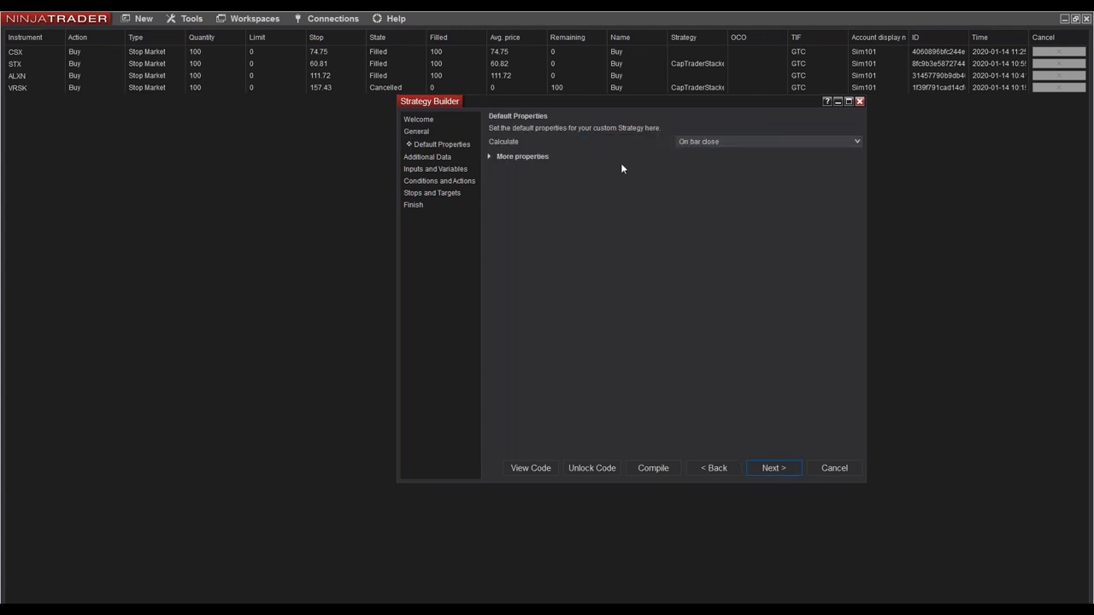
Review the strategy's extended default properties, keep calculation on bar close, and continue past the additional data series to the input definitions
left_click(491, 156)
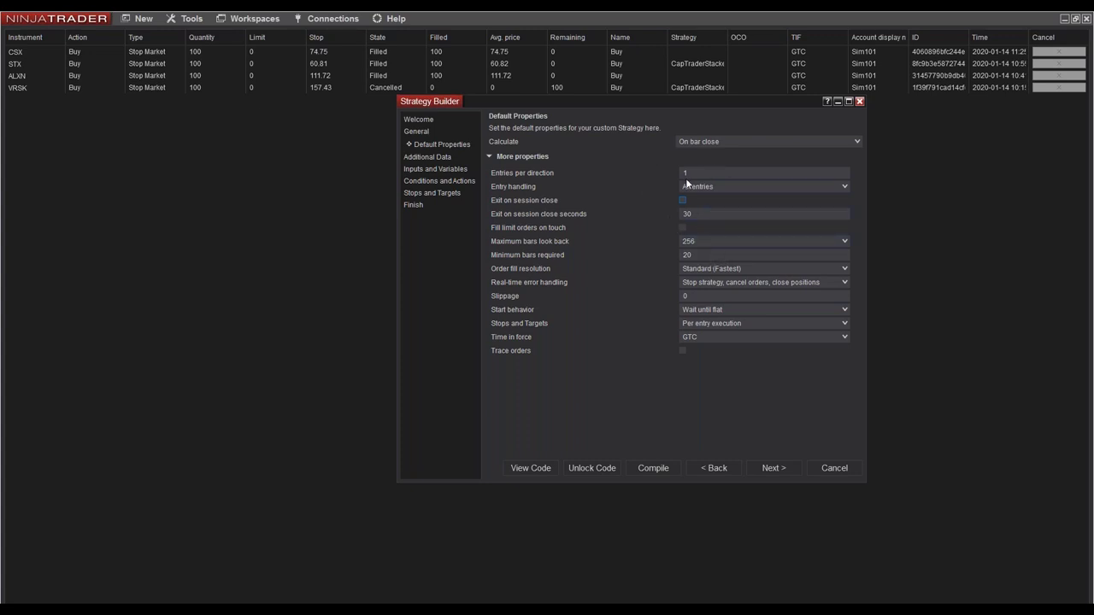
left_click(773, 469)
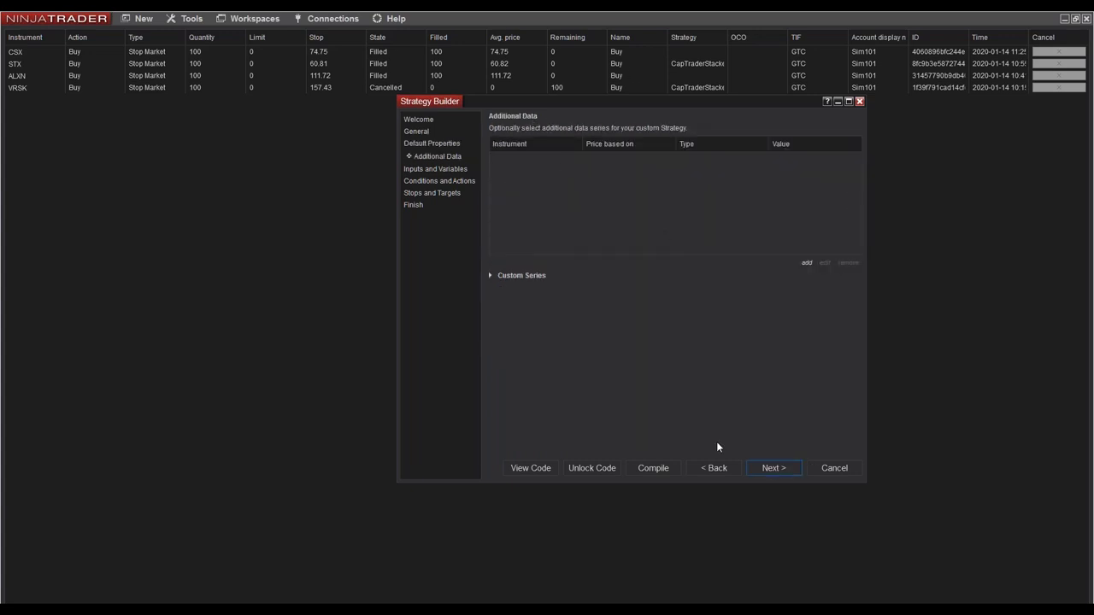
left_click(768, 468)
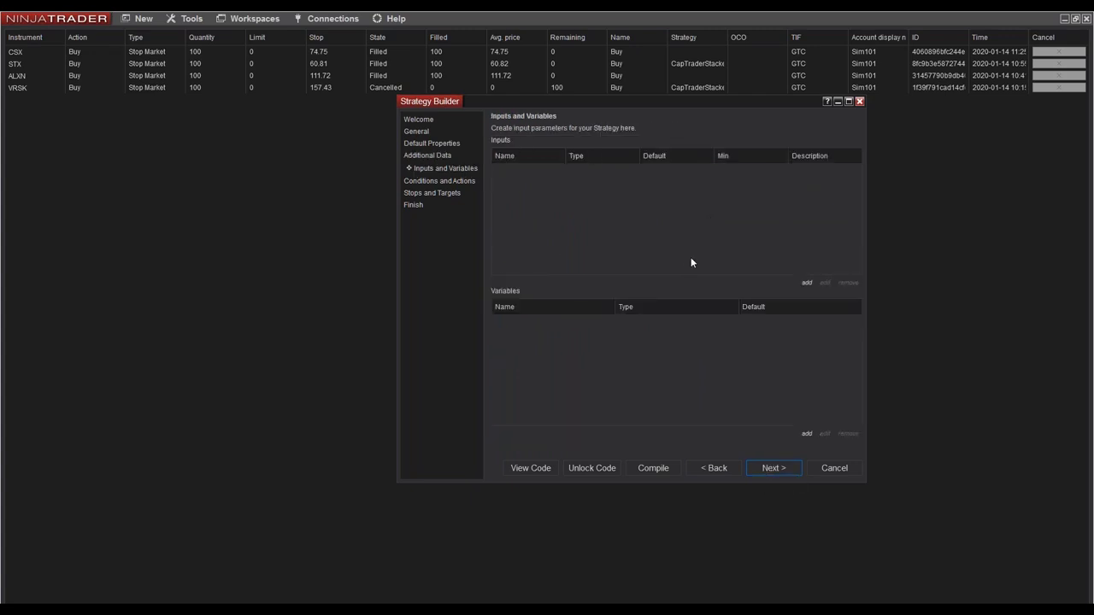
Add an integer input parameter named PositionSize with default 1 and minimum 1
left_click(807, 283)
left_click(630, 245)
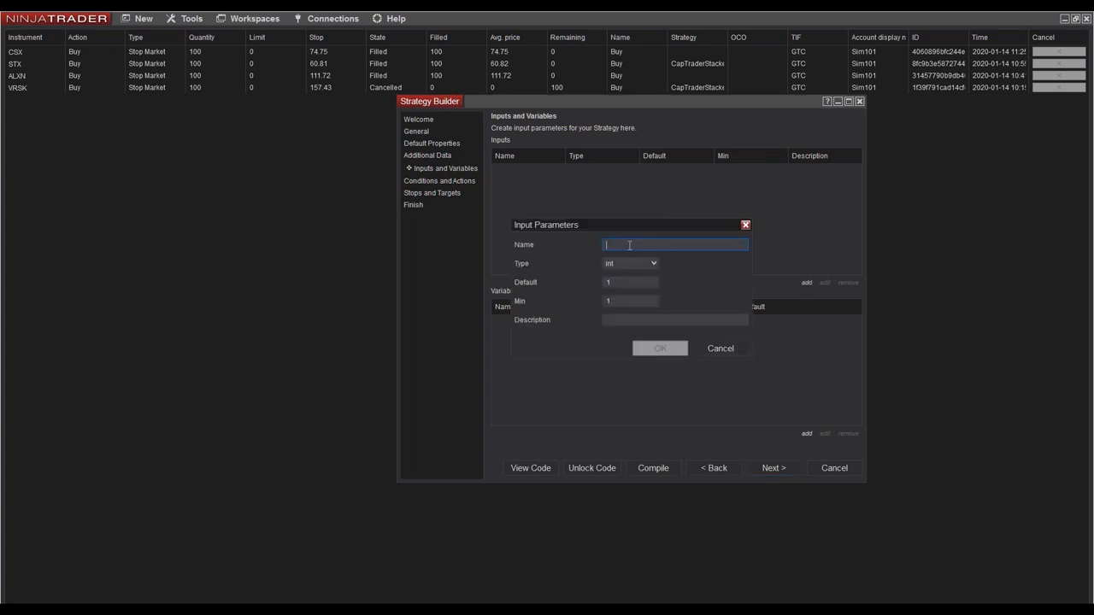
type("PositionSize")
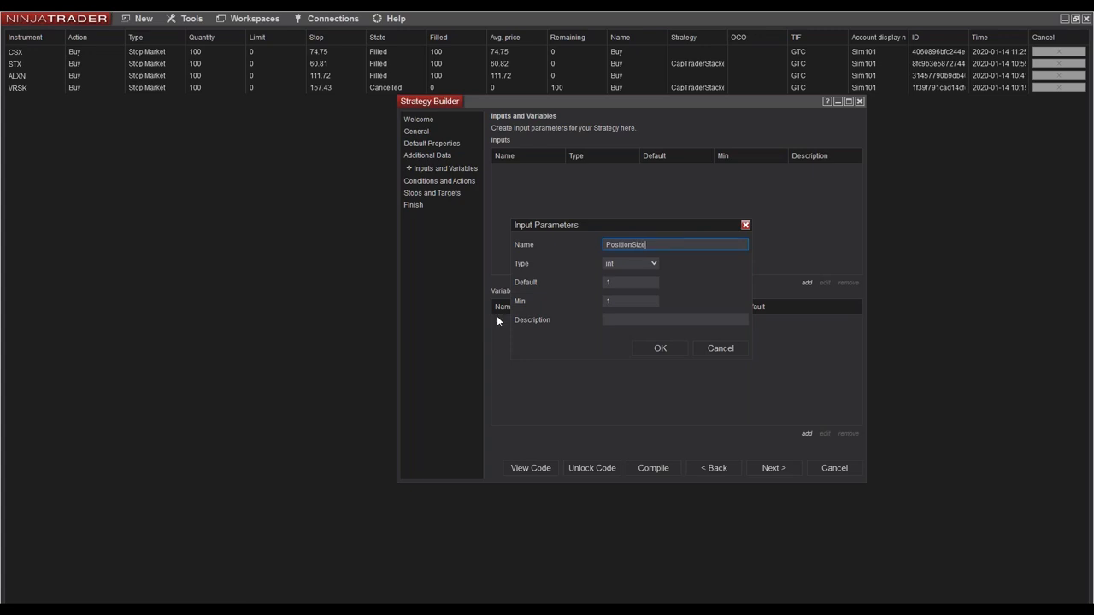
left_click(624, 258)
left_click(623, 258)
left_click(628, 279)
left_click(660, 348)
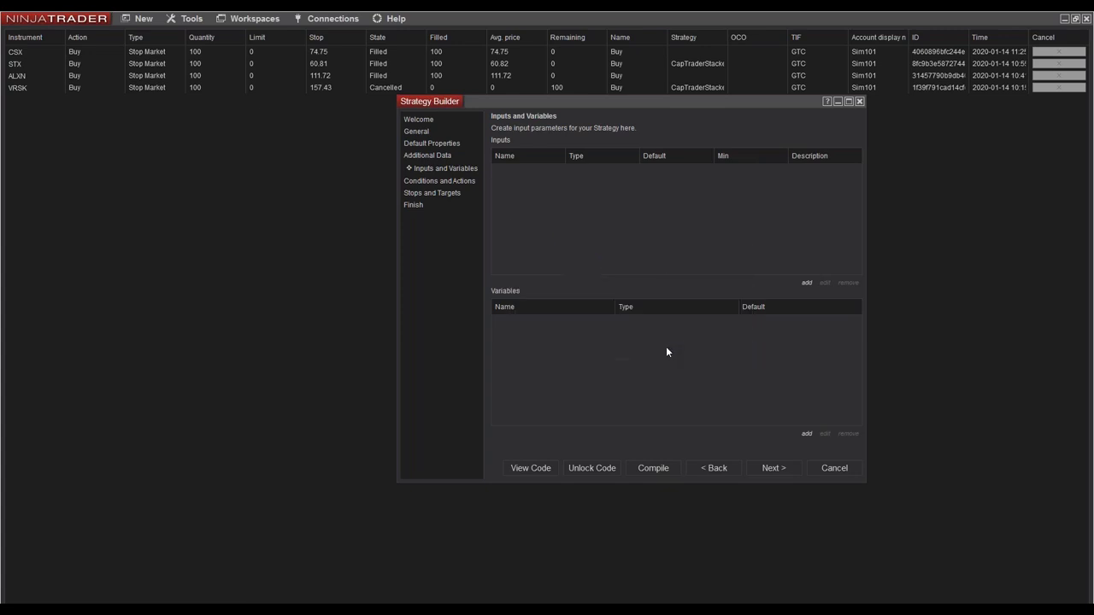
Add an integer input parameter named RetracementLevel with default 3 and minimum 1
left_click(806, 283)
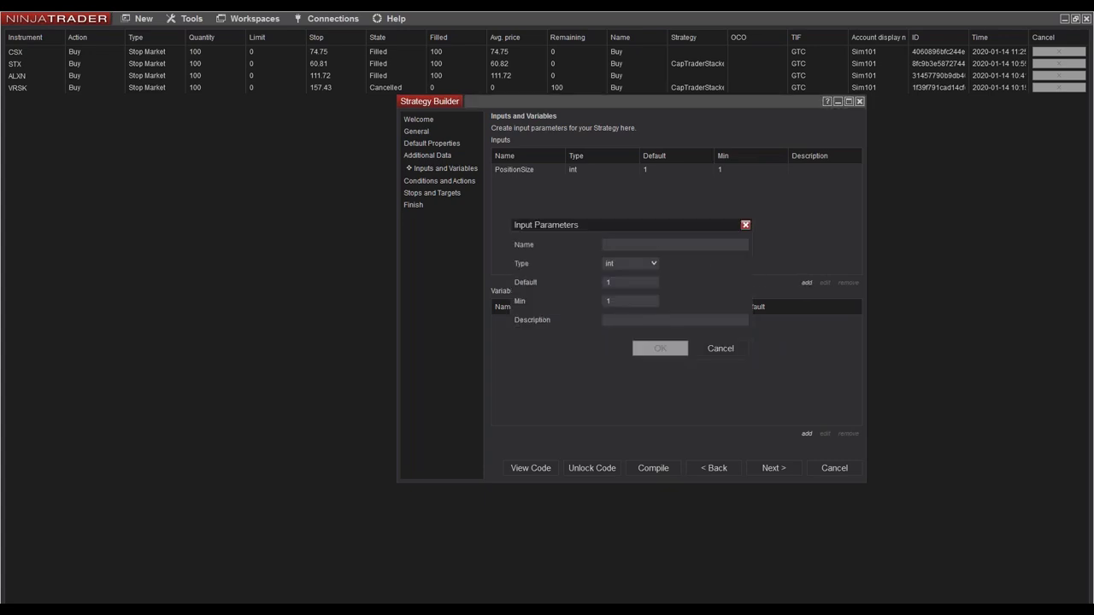
left_click(638, 244)
type("Ret")
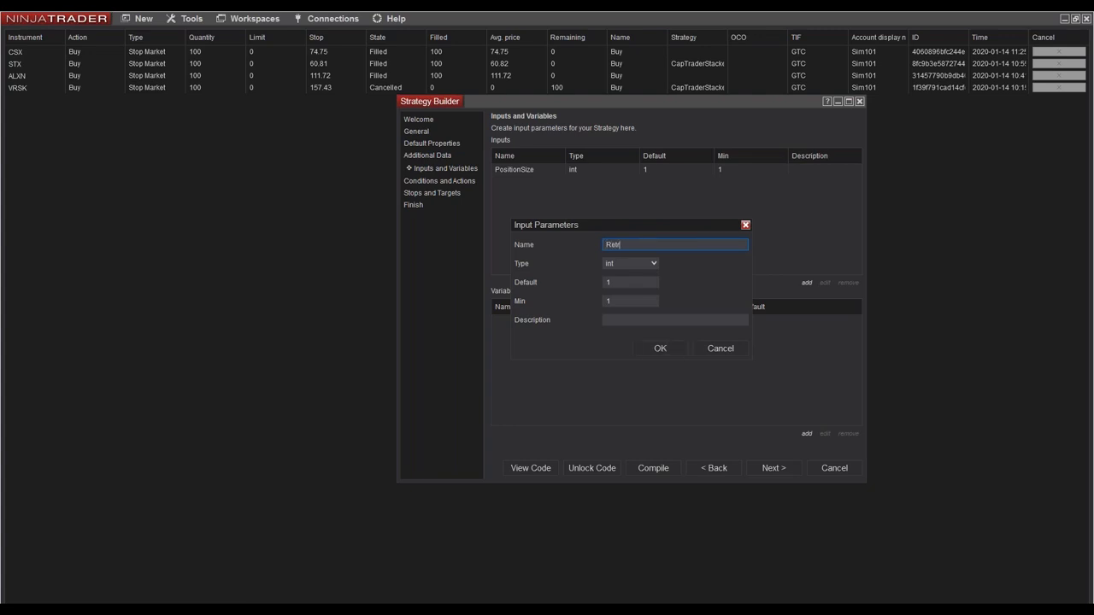
type("racemntntLeve")
key("Tab")
key("Tab")
left_click(660, 349)
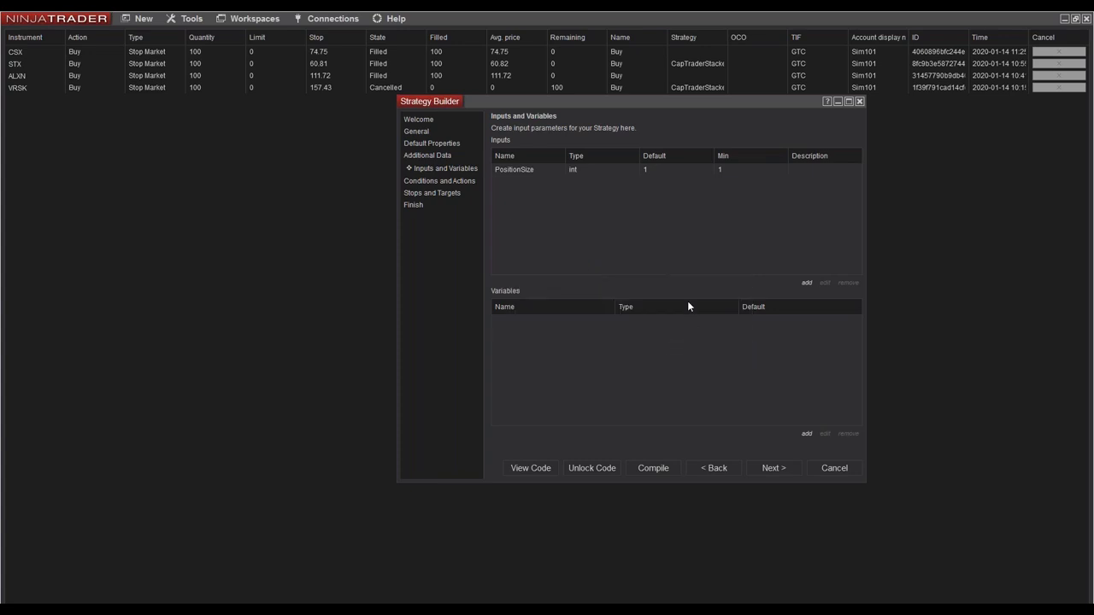
Add an integer input parameter named LongEntryBufferTicks with default 20 and minimum 1
left_click(806, 282)
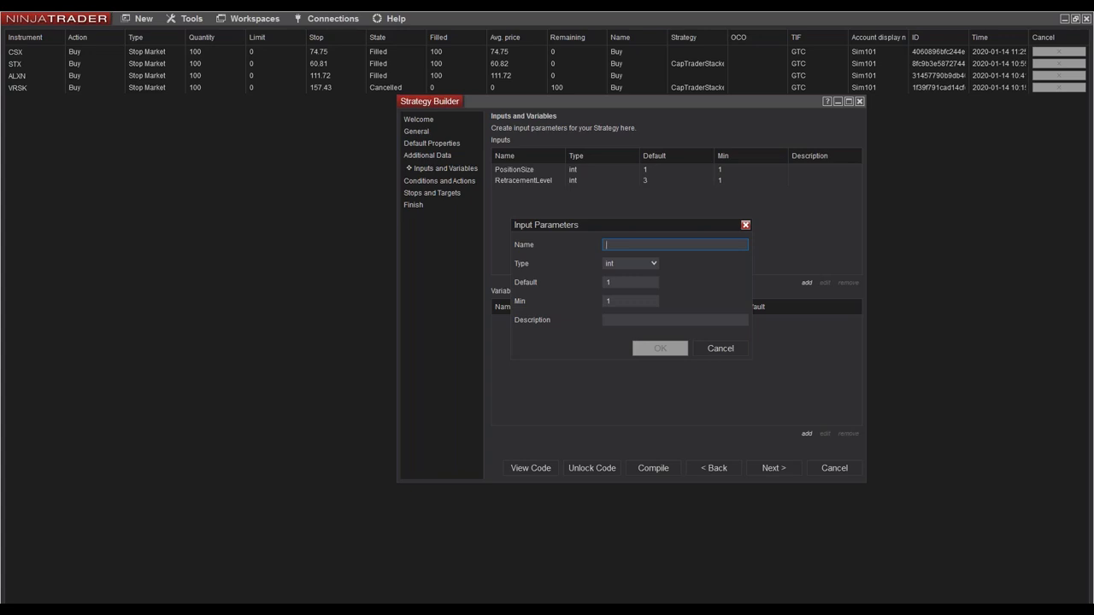
type("B")
key("BackSpace")
type("L")
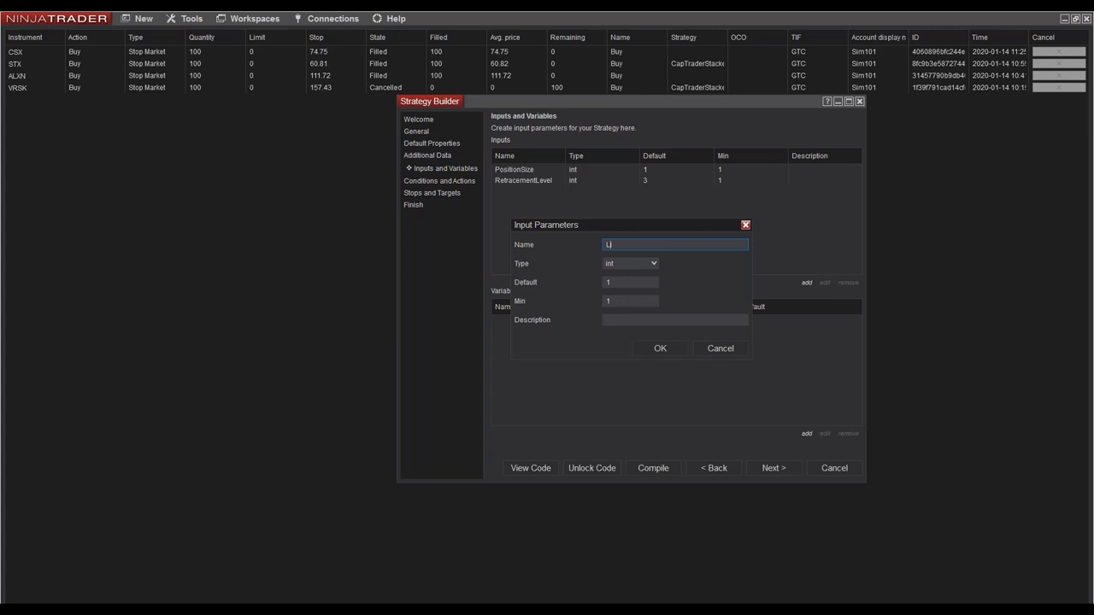
type("ongEntryBut")
type("ferTicks")
left_click(625, 285)
type("20")
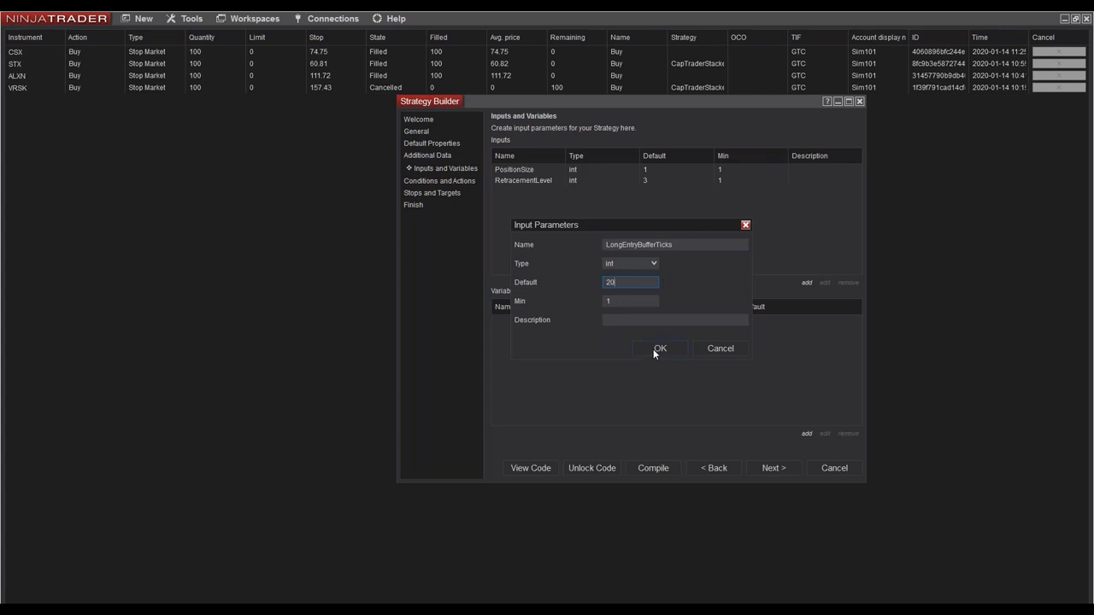
left_click(653, 348)
Add an integer input parameter named ShortEntryBufferTicks with default -20 and minimum 1
left_click(806, 283)
left_click(637, 247)
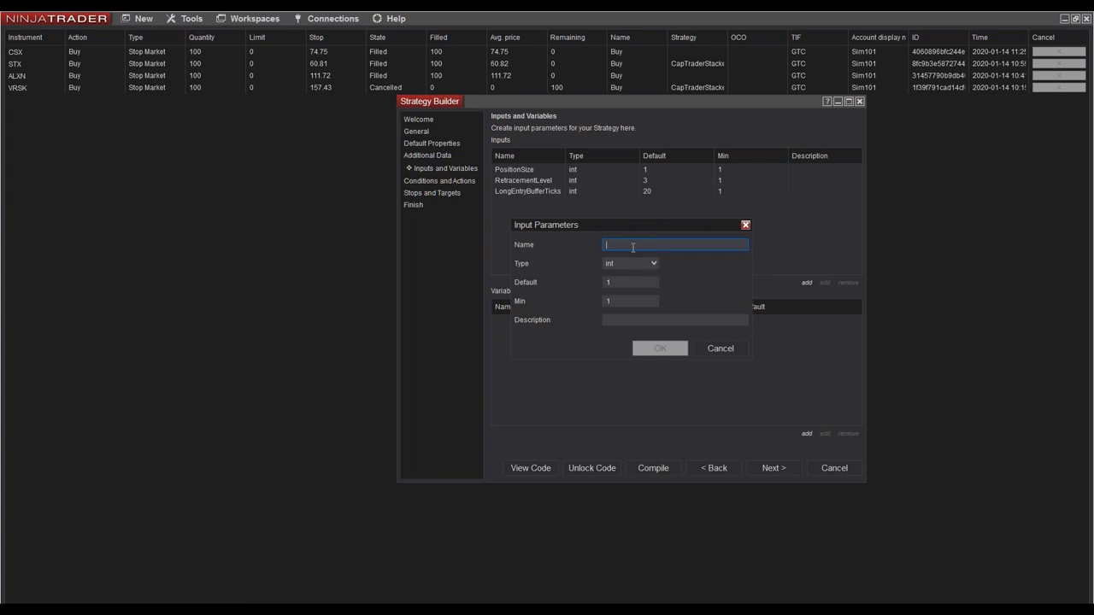
type("ShortEntryBuffer")
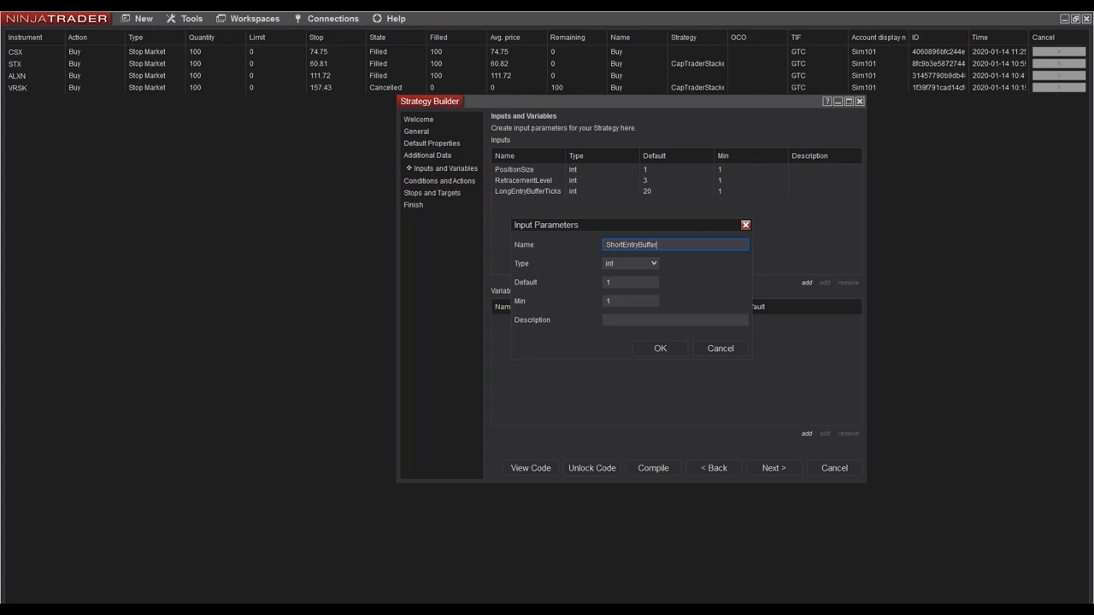
key("Tab")
type("-20")
key("shift+Tab")
key("shift+Tab")
key("End")
type("Ticks")
left_click(661, 345)
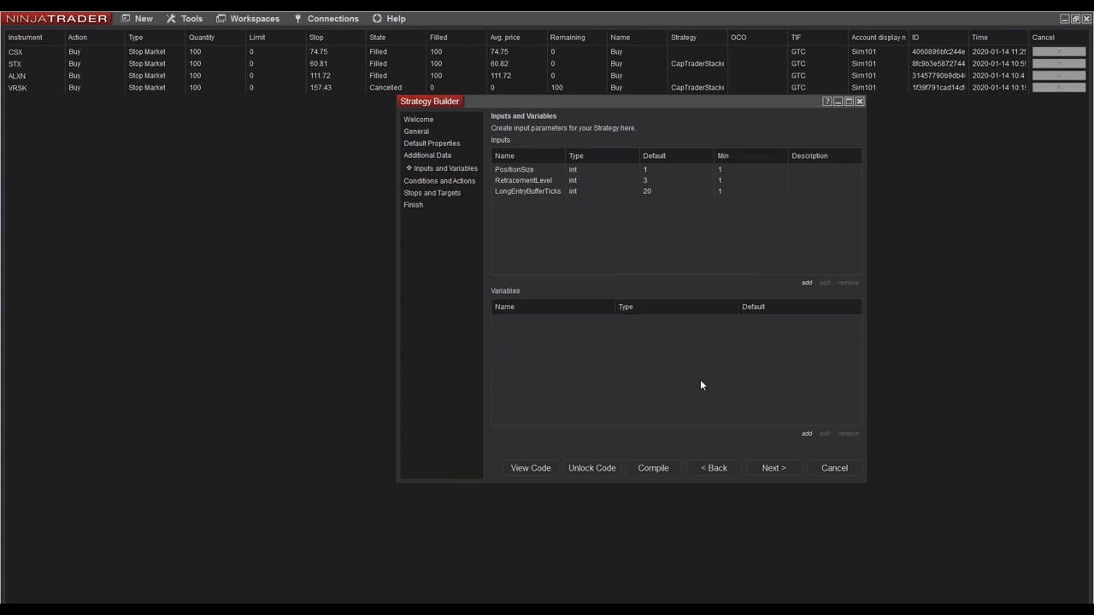
Add an integer input parameter named TakeProfitTicks with default 40
left_click(806, 283)
type("TakeP")
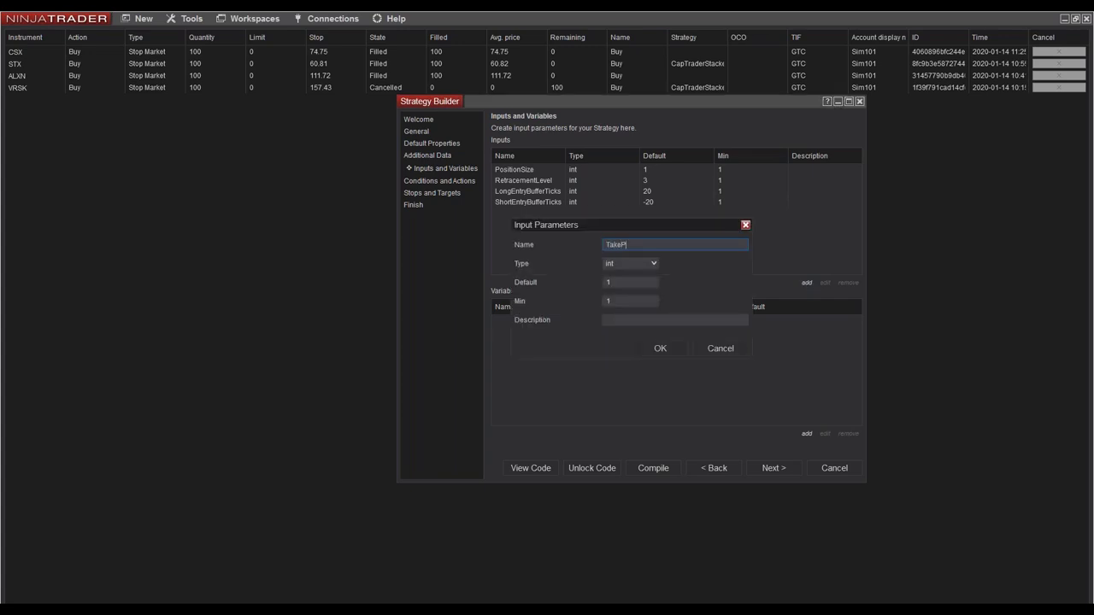
type("rofitTicks")
left_click(632, 283)
left_click(670, 346)
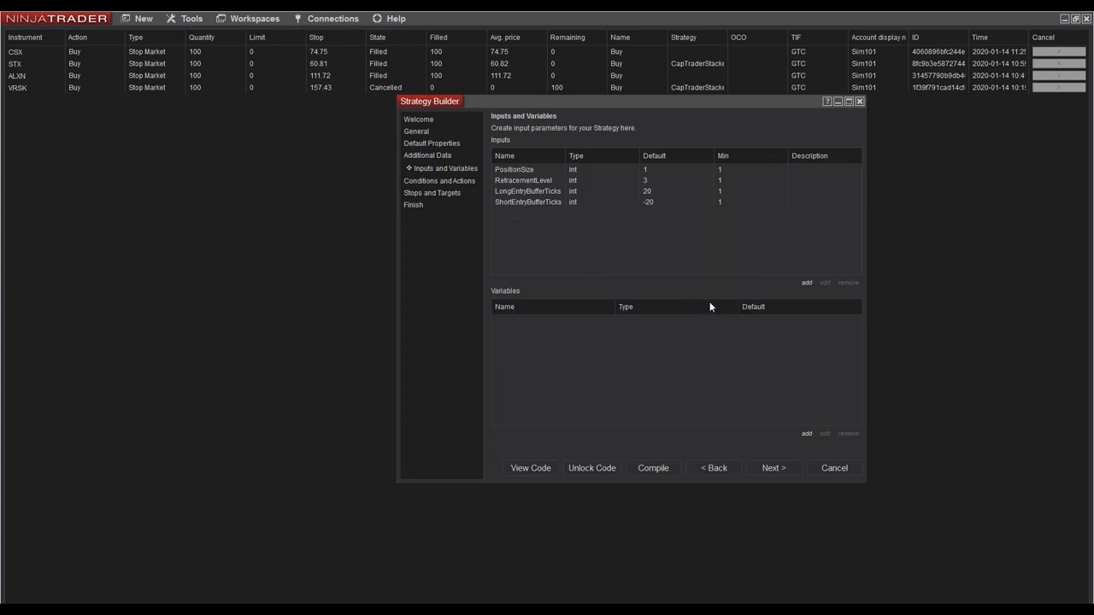
Add an integer input parameter named StopLossTicks with default 10 and minimum 1
left_click(806, 283)
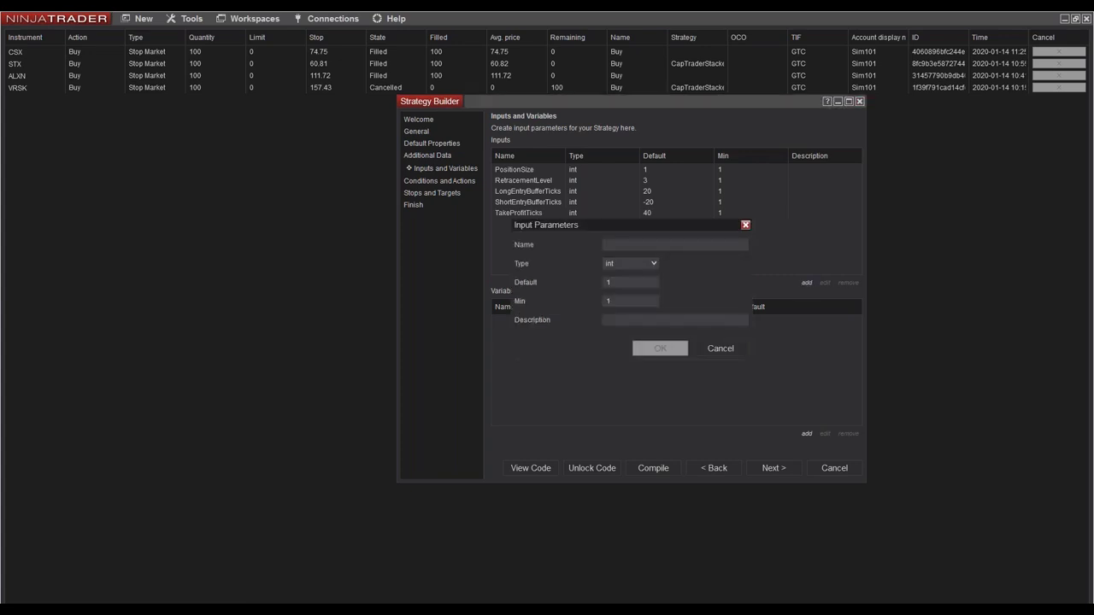
type("StopL")
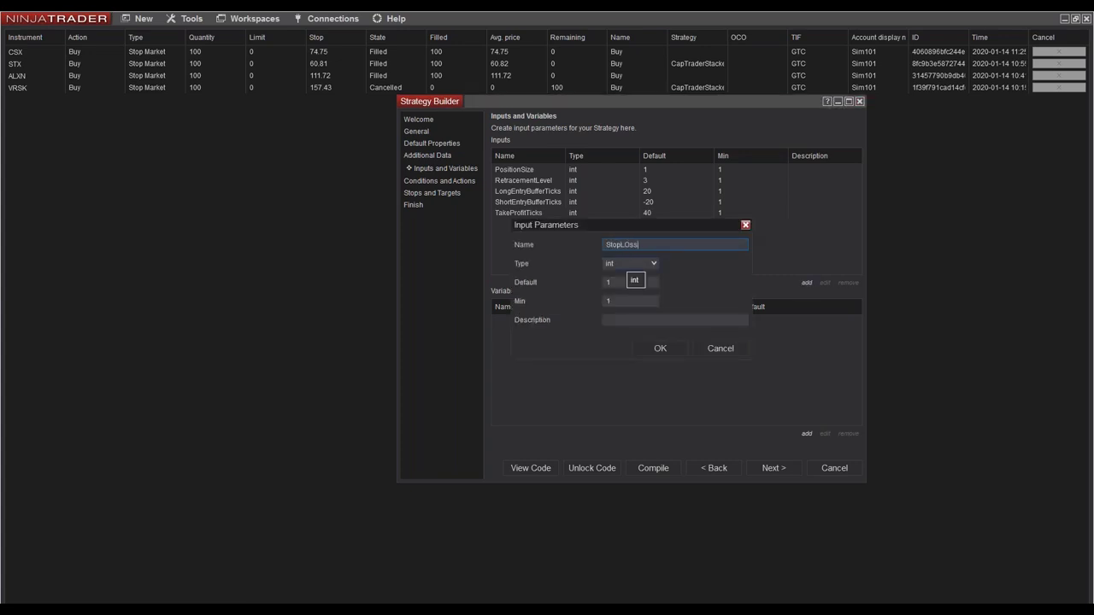
type("ossTicks")
left_click(622, 282)
type("0")
left_click(667, 352)
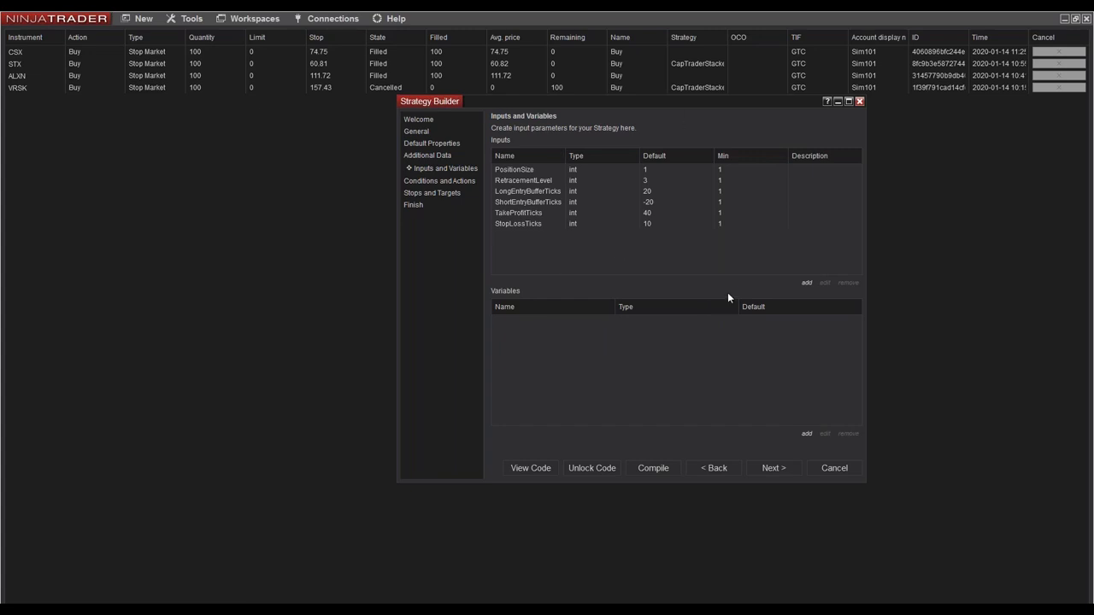
Start a condition in Set 1 of the conditions and actions, with the StackedMARetracements indicator as its first operand
left_click(771, 467)
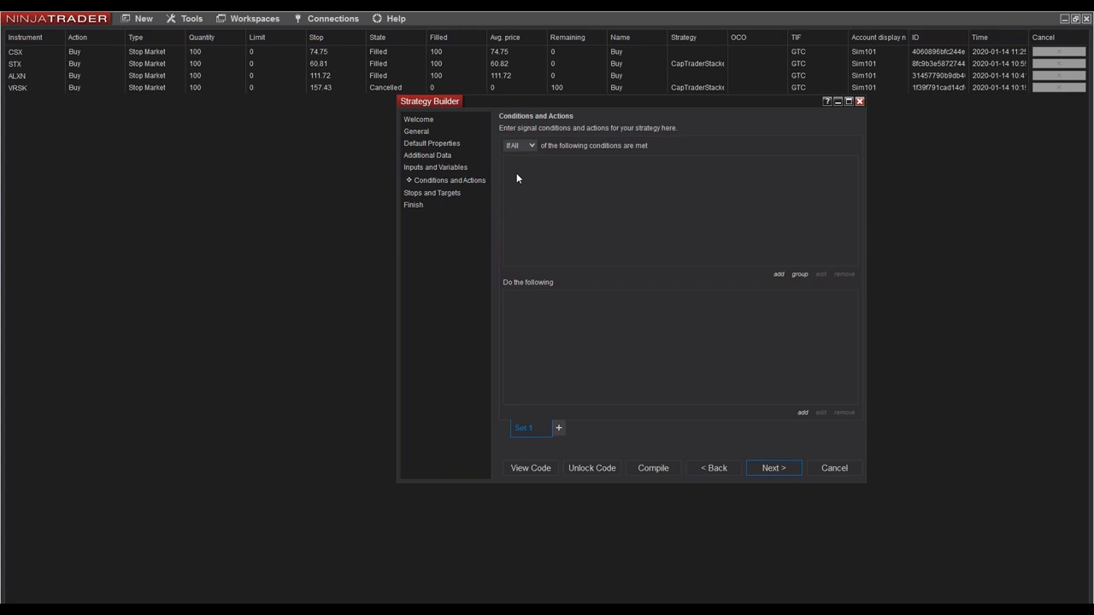
left_click_drag(660, 104, 559, 140)
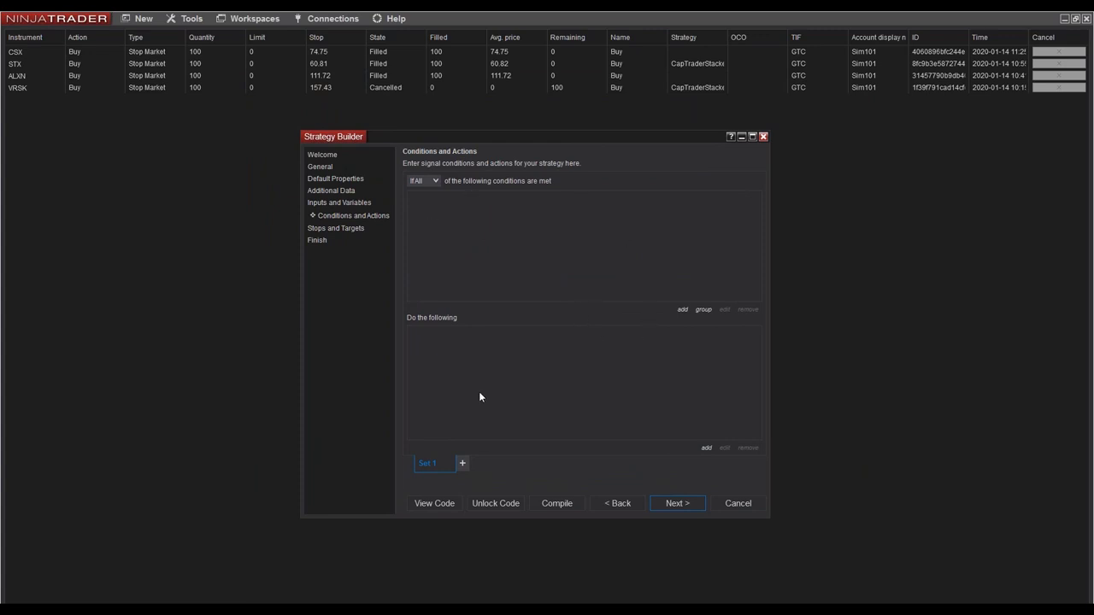
left_click(682, 310)
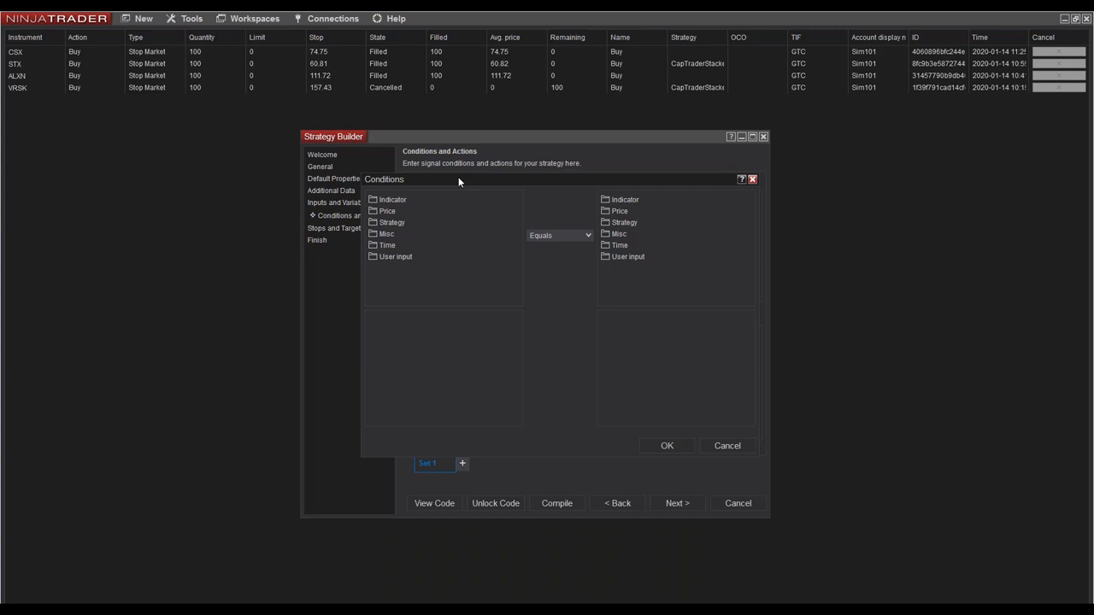
left_click(393, 199)
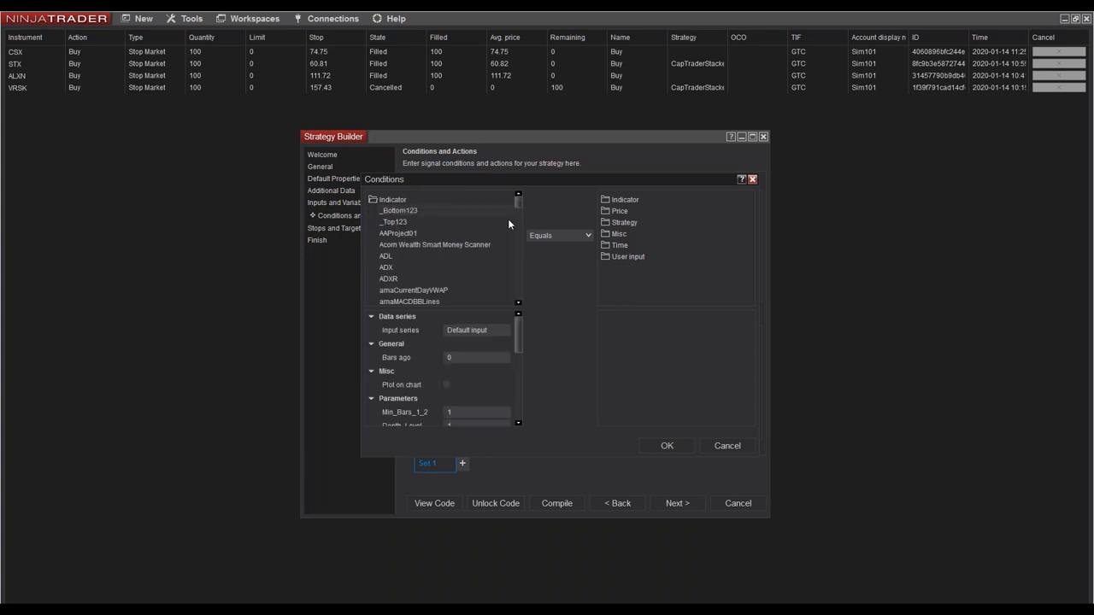
left_click_drag(515, 205, 512, 271)
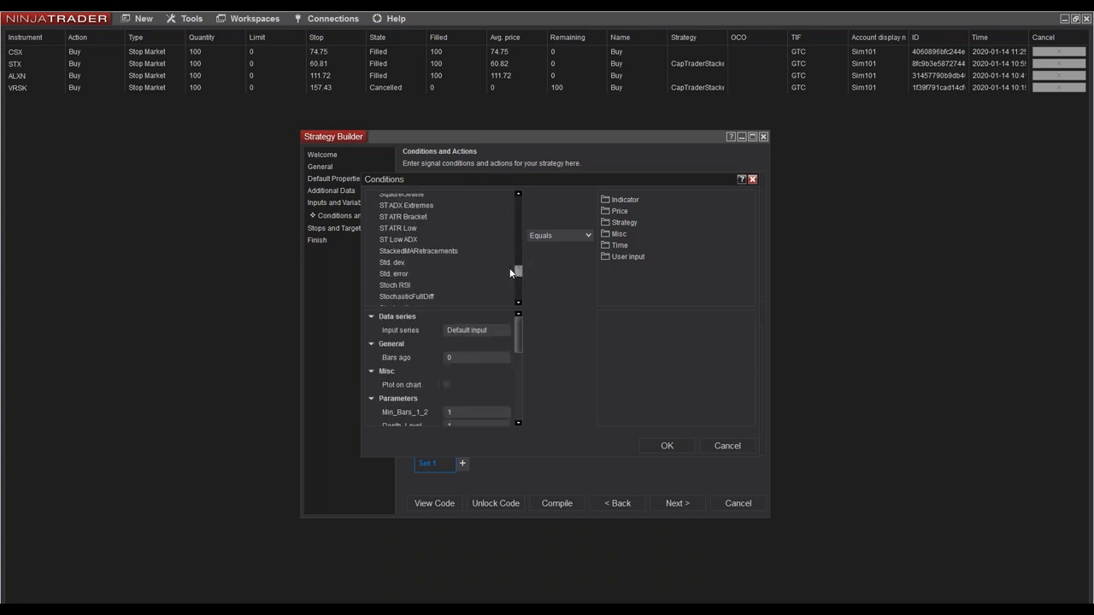
left_click(426, 250)
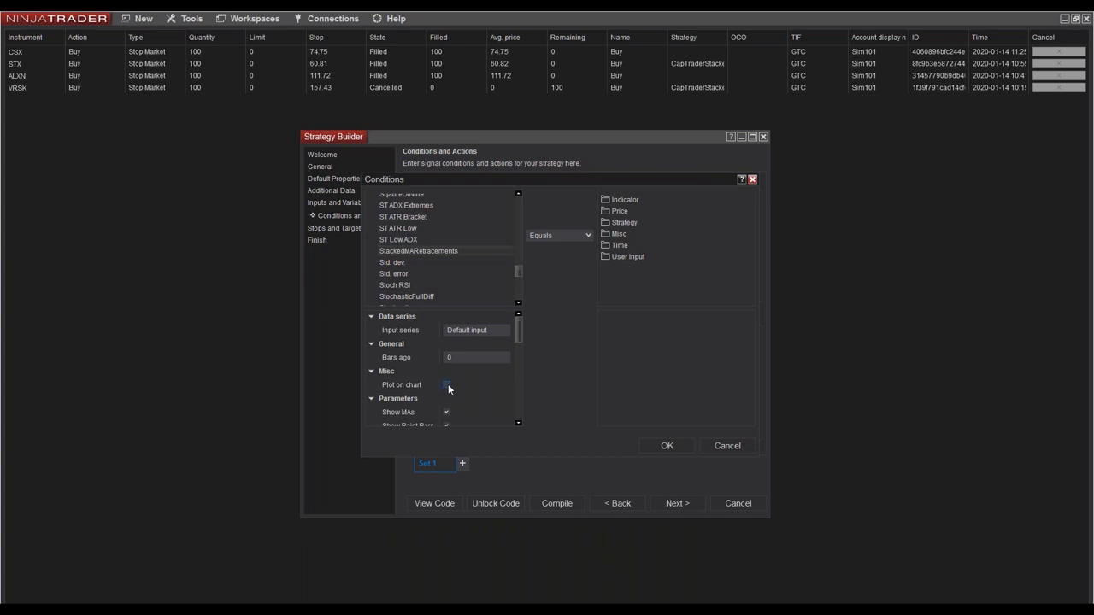
Bind the indicator's retracement level to the RetracementLevel user input and select BullishRetracement as its value plot
left_click_drag(517, 327, 517, 352)
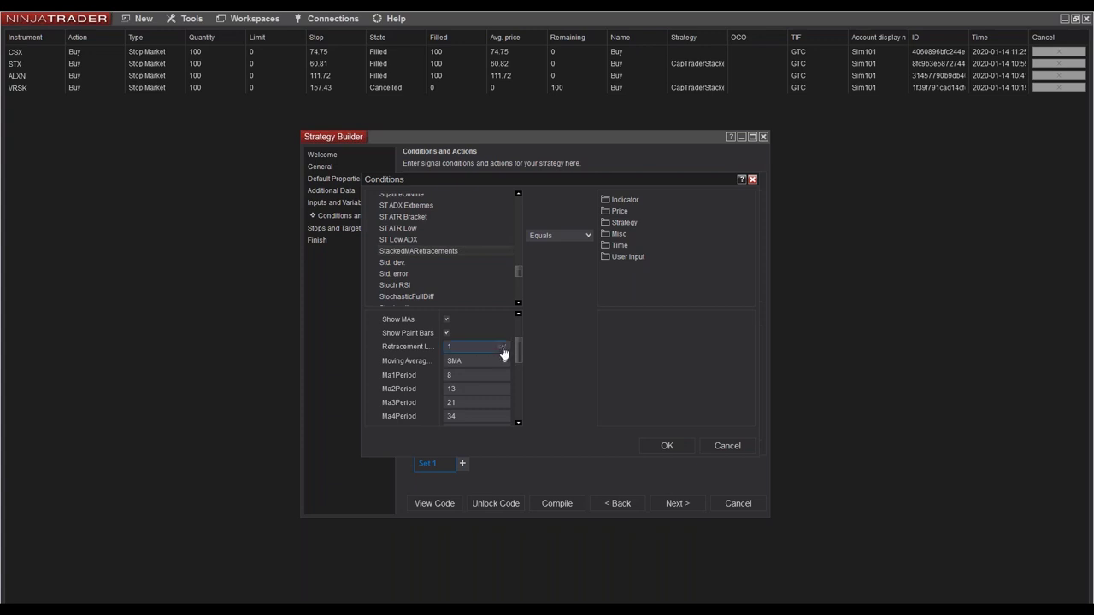
left_click(503, 350)
double_click(461, 219)
left_click(465, 241)
left_click(509, 453)
left_click_drag(516, 350, 517, 386)
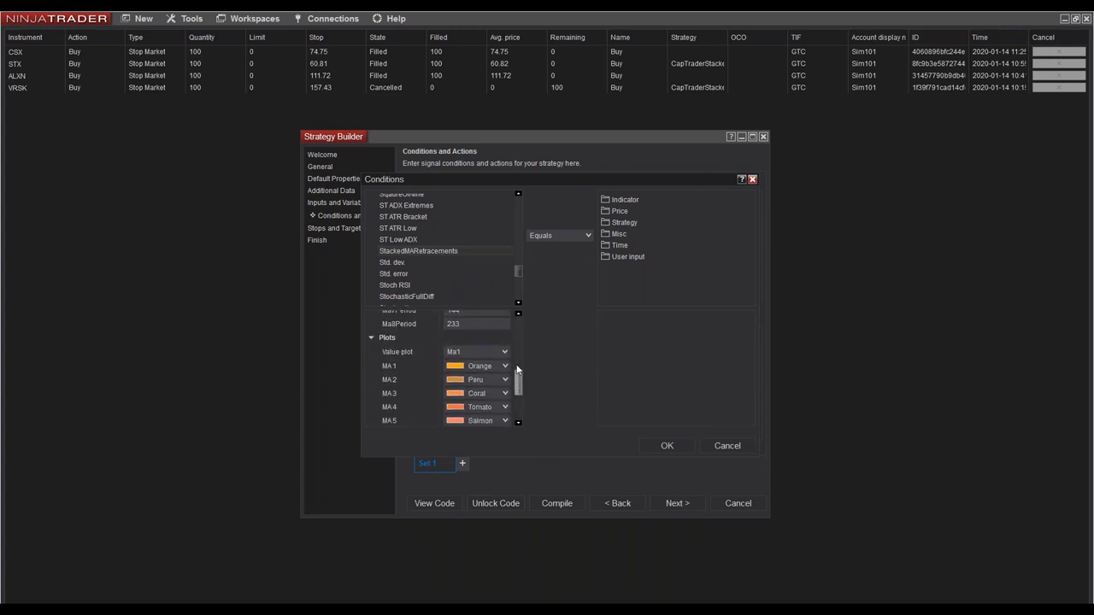
left_click(470, 354)
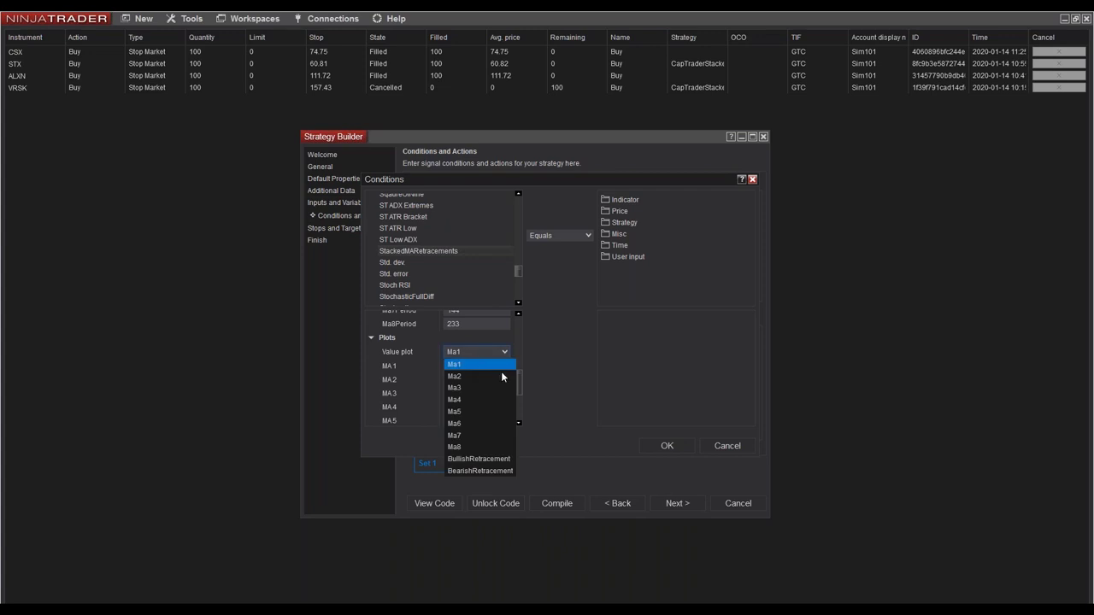
left_click(480, 460)
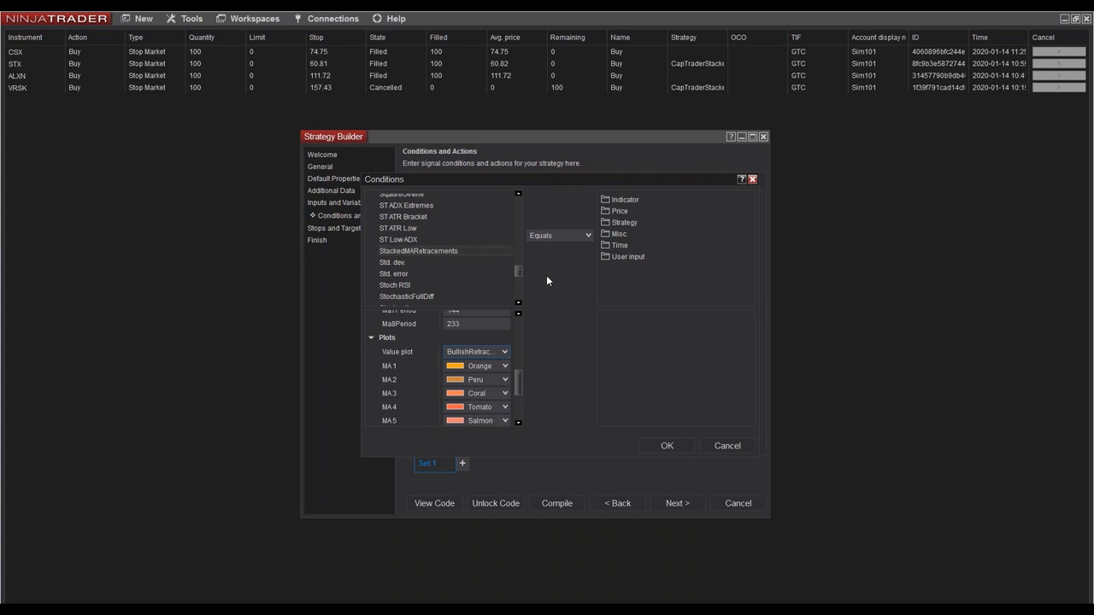
Complete the Set 1 condition so the bullish retracement plot must be Greater than a numeric value of 0
left_click(571, 234)
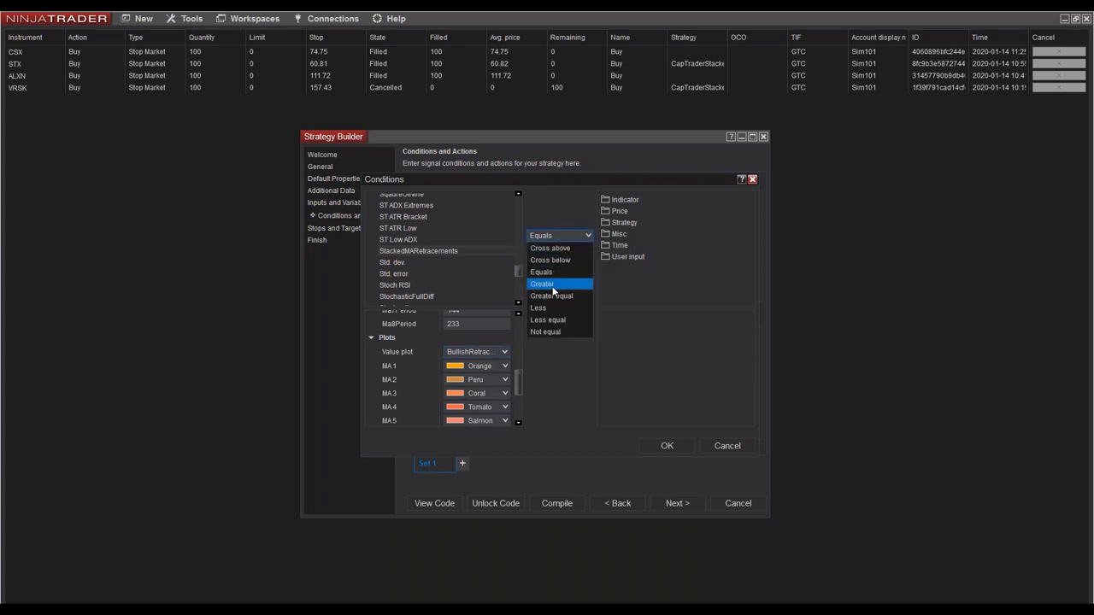
left_click(552, 286)
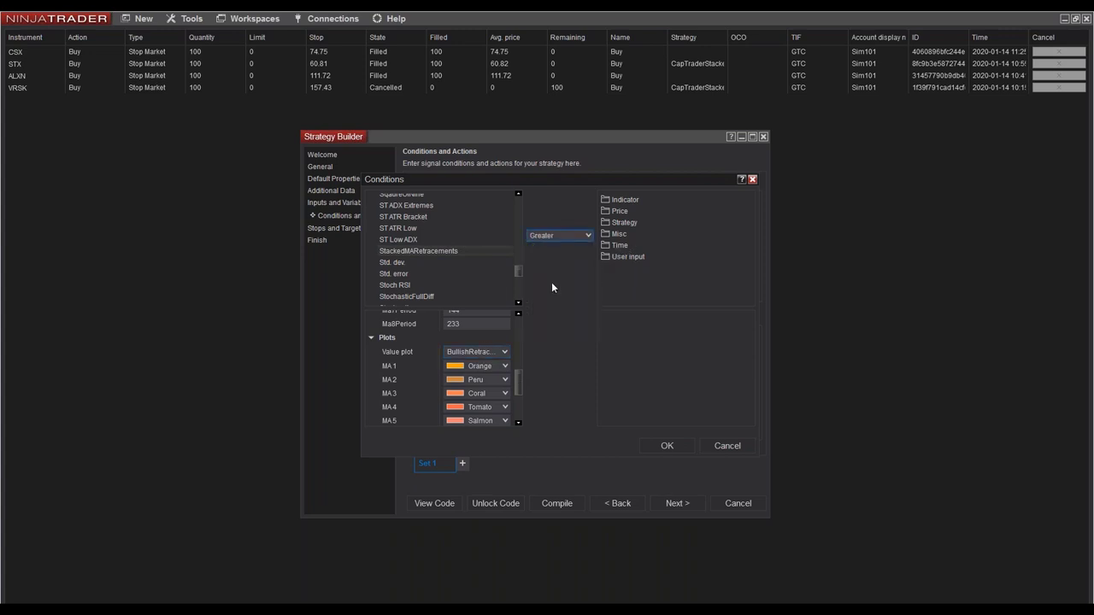
left_click(613, 215)
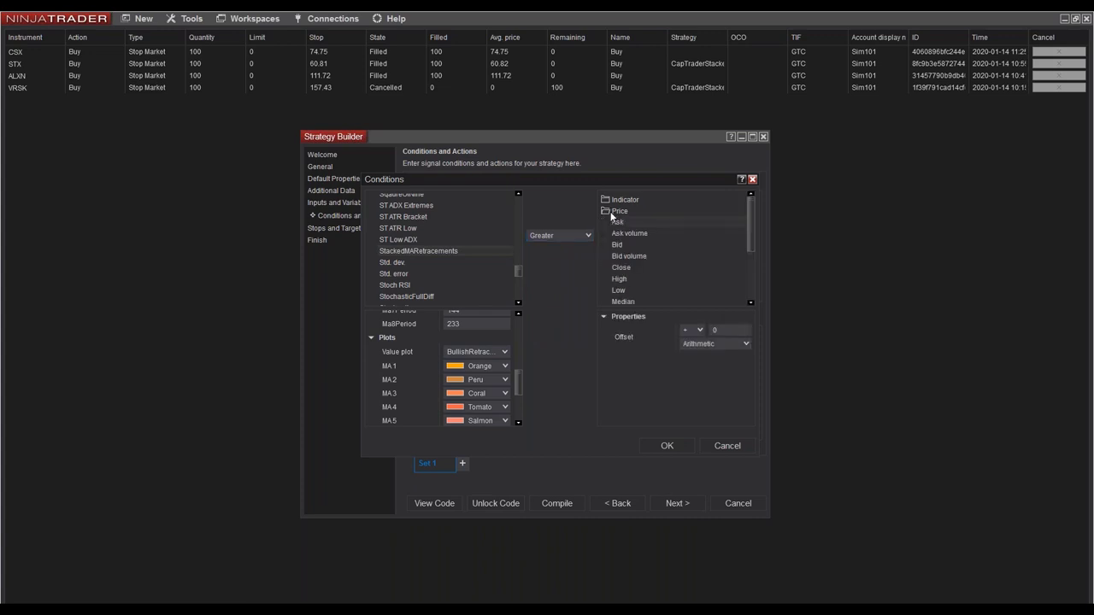
scroll(749, 216, "down", 3)
scroll(748, 215, "up", 3)
left_click(618, 210)
left_click(619, 234)
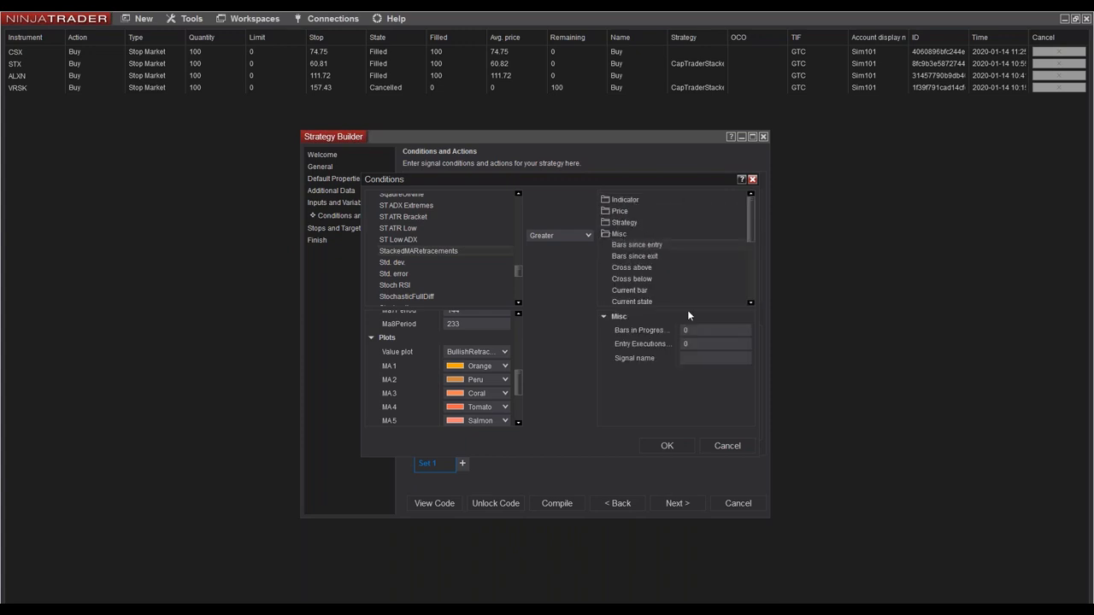
scroll(636, 275, "down", 2)
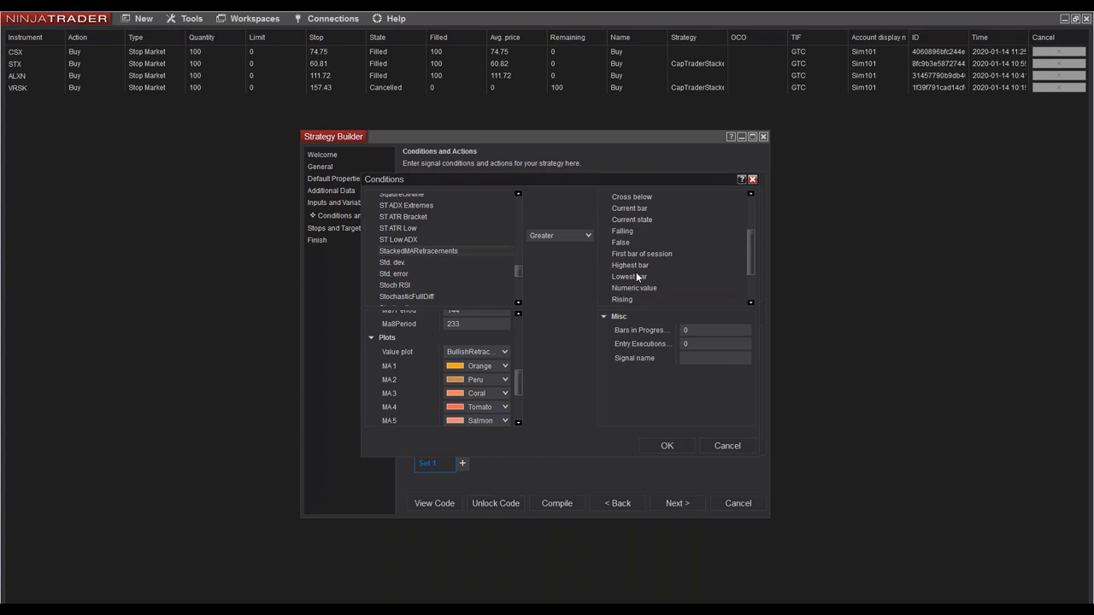
left_click(633, 288)
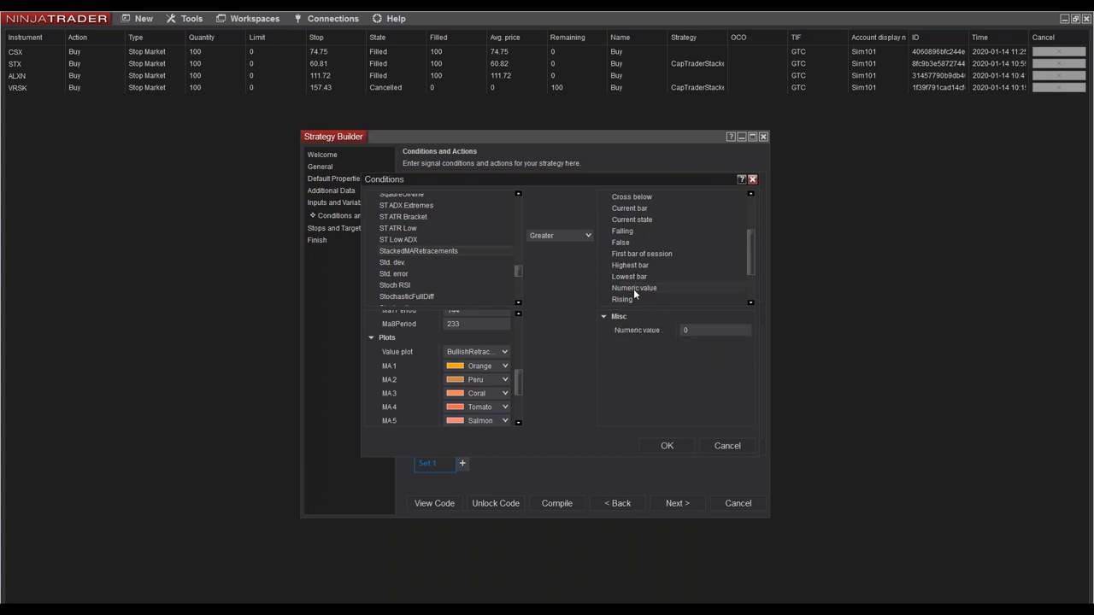
left_click(661, 439)
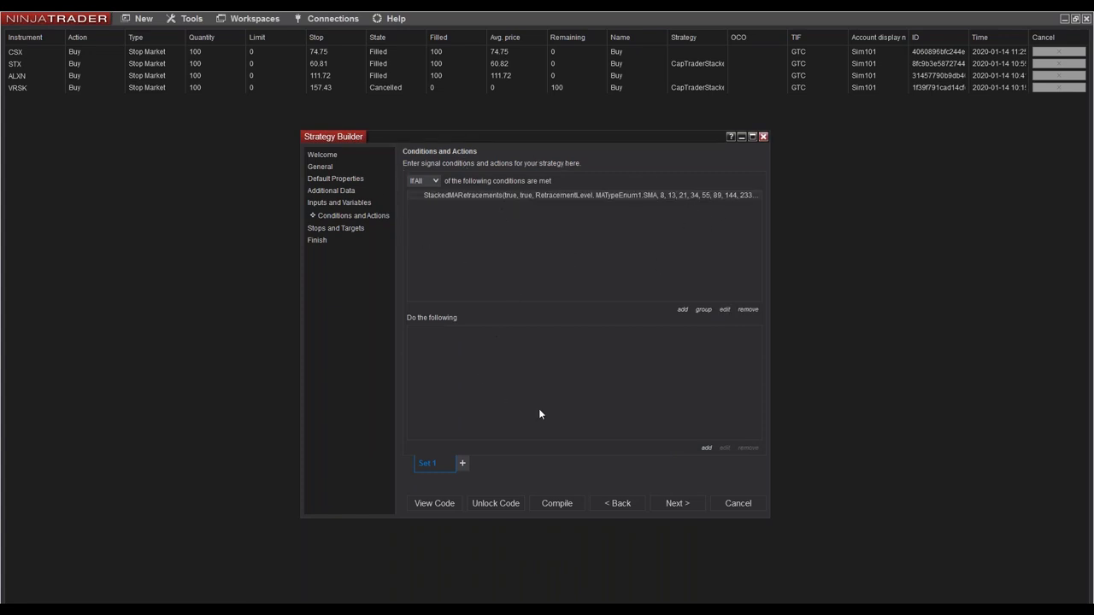
Add a Set 1 action that enters a long position by a stop order, with its quantity bound to the PositionSize input
left_click(706, 448)
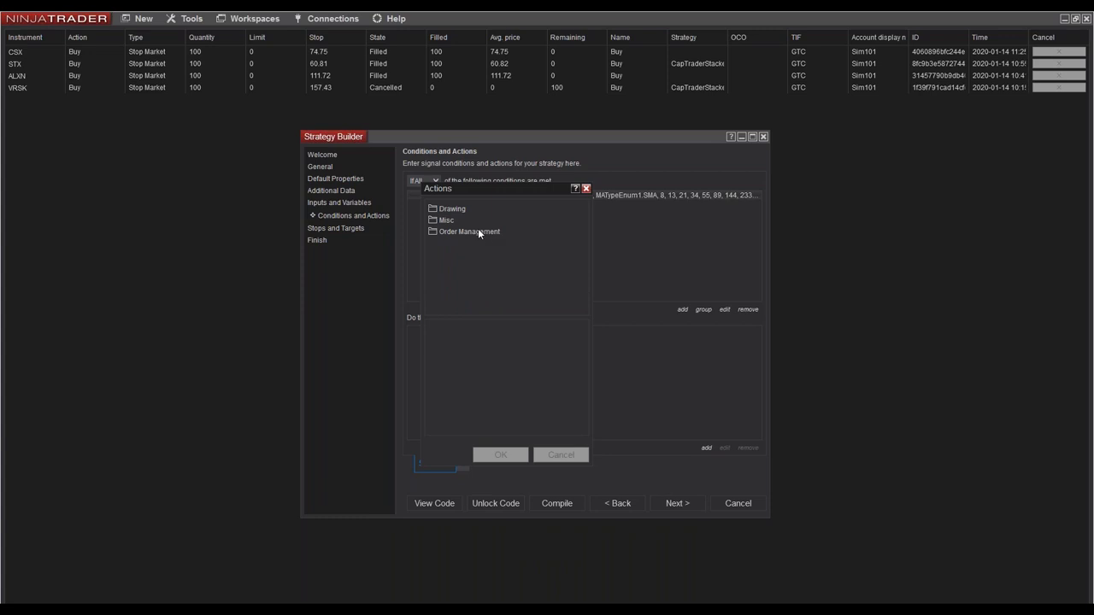
double_click(475, 229)
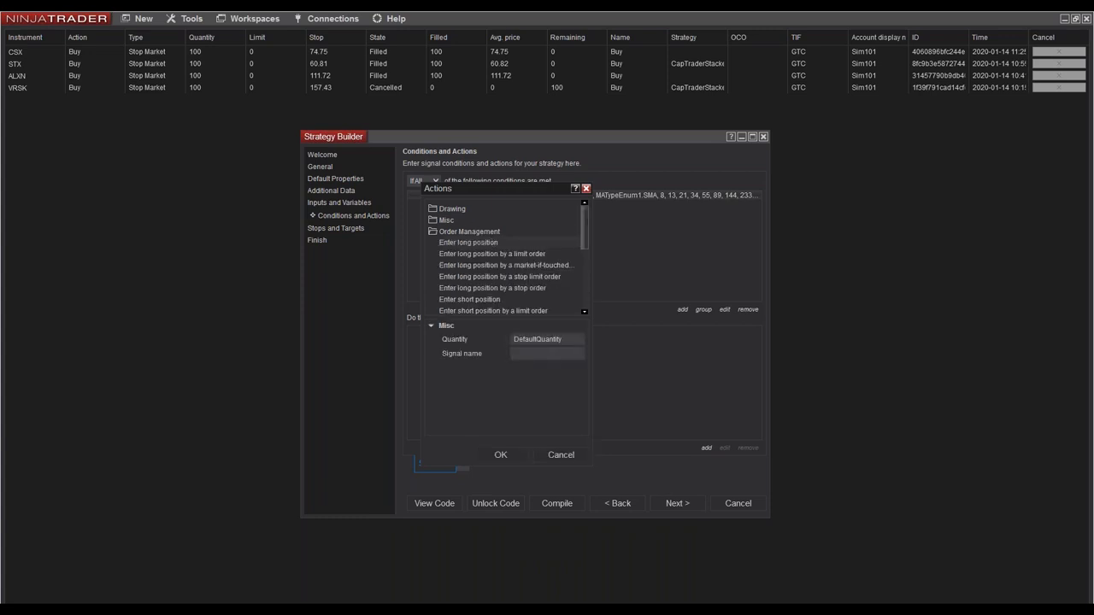
scroll(518, 256, "down", 1)
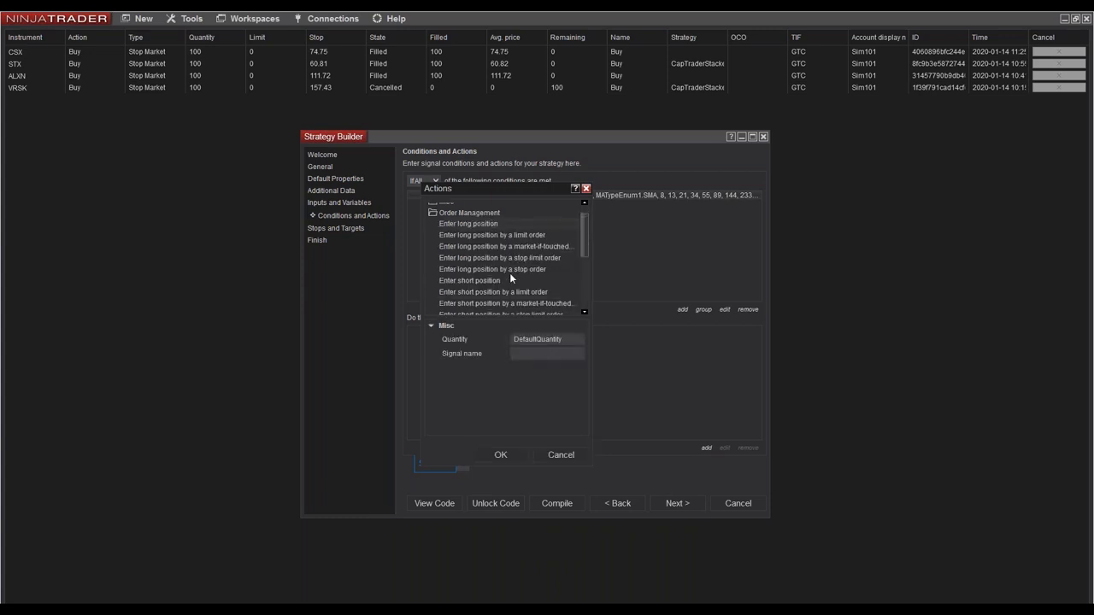
left_click(503, 269)
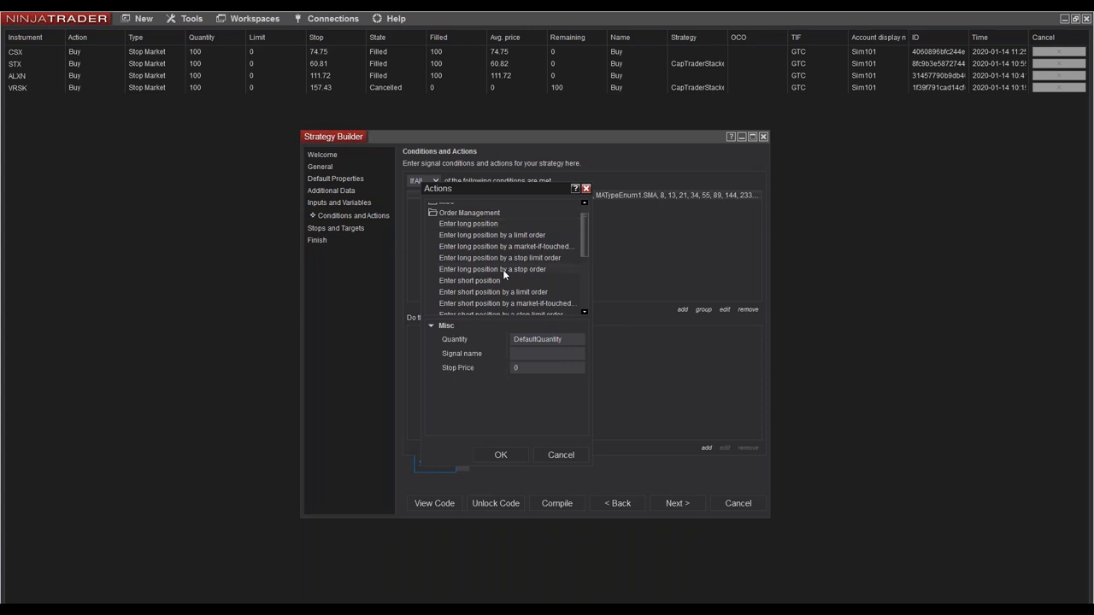
left_click(560, 339)
left_click_drag(653, 306, 649, 317)
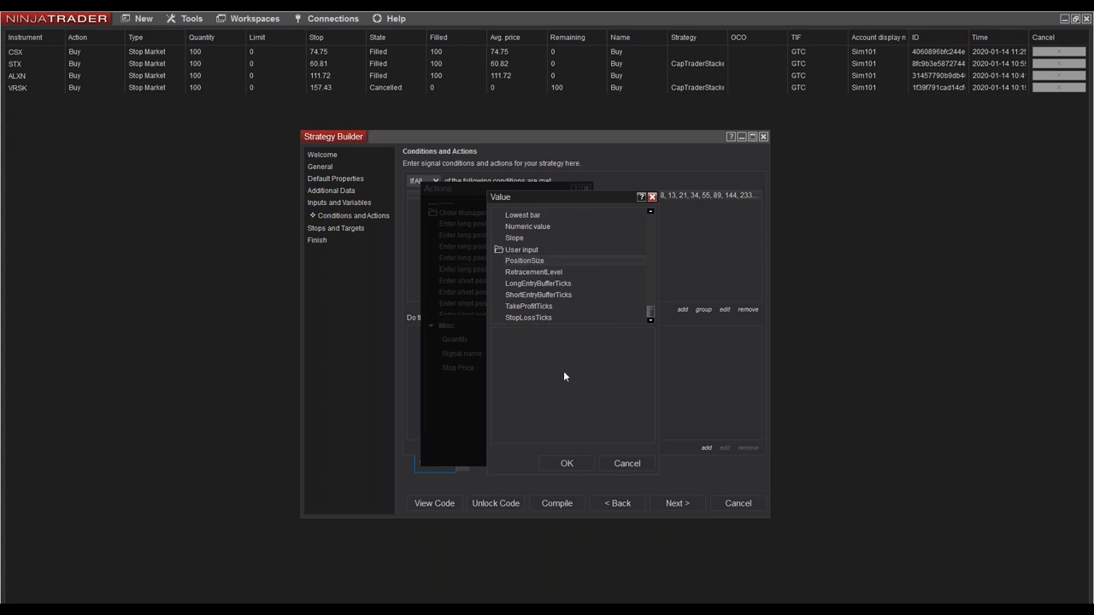
left_click(562, 462)
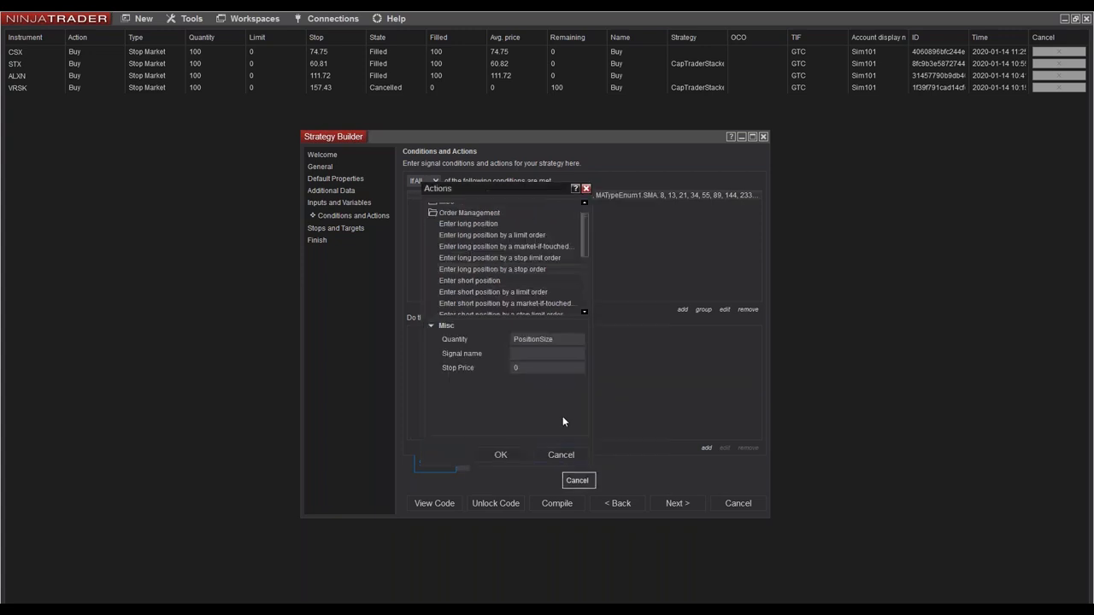
Set the long order's stop price to the High price plus an offset of LongEntryBufferTicks in Ticks, and save the action
left_click(576, 368)
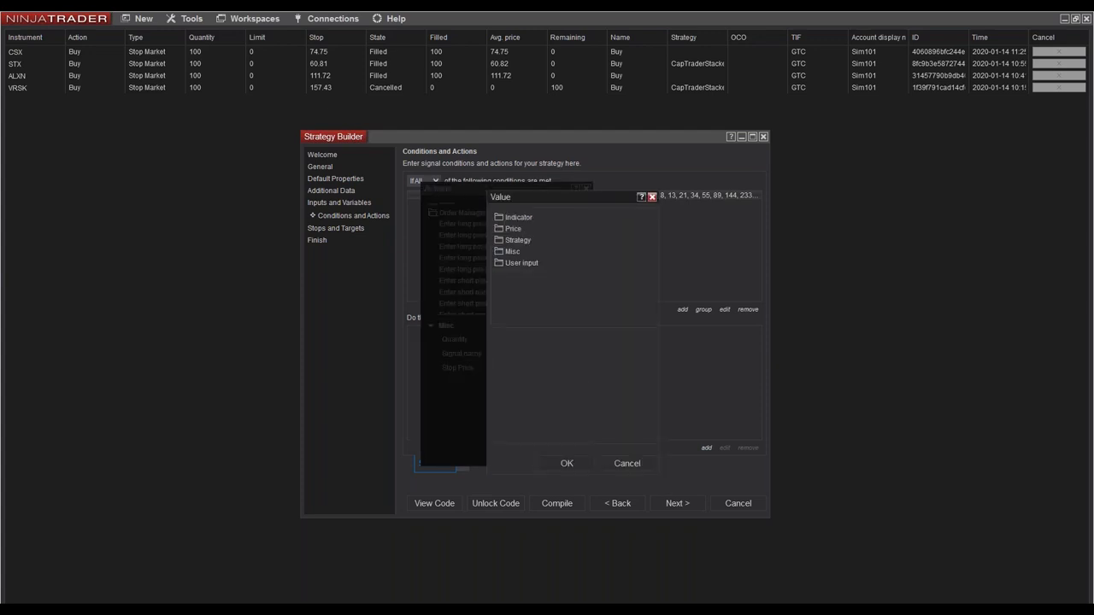
left_click(514, 231)
left_click(516, 298)
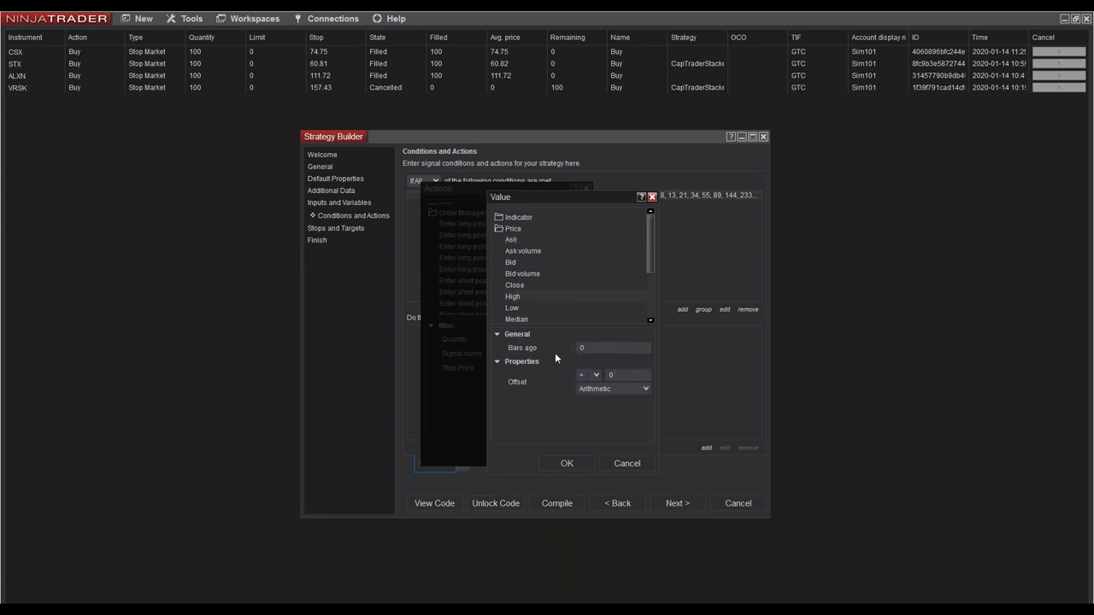
left_click(608, 388)
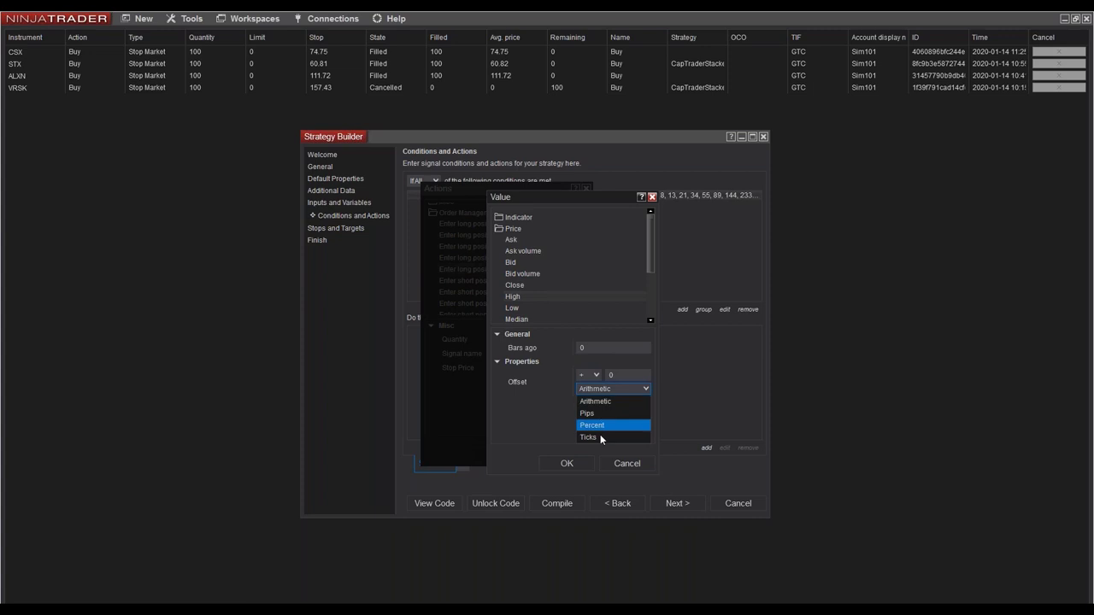
left_click(600, 434)
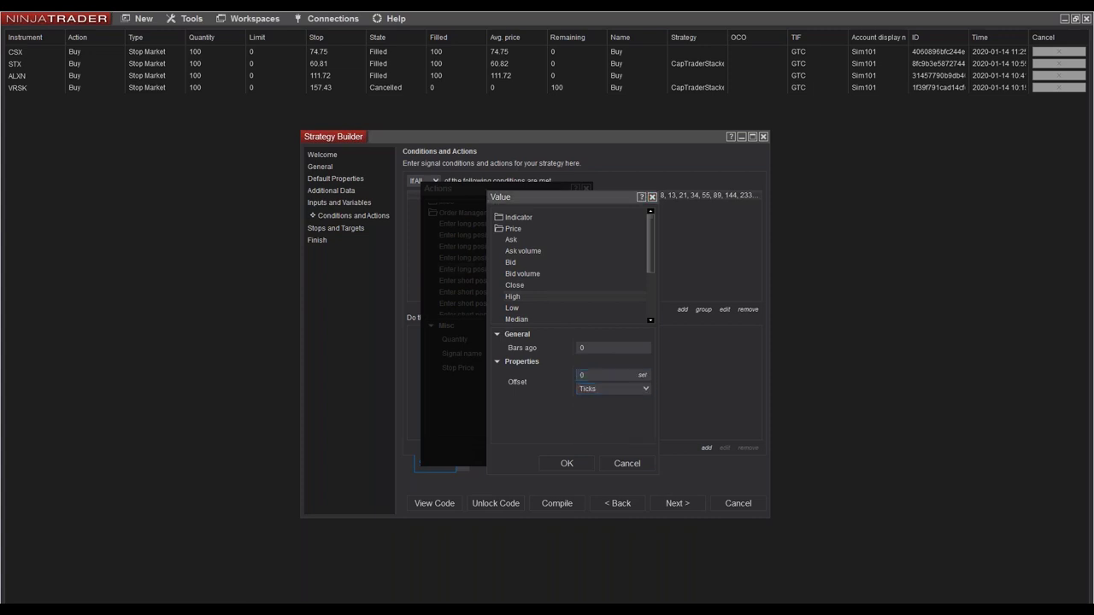
left_click(645, 375)
left_click(591, 272)
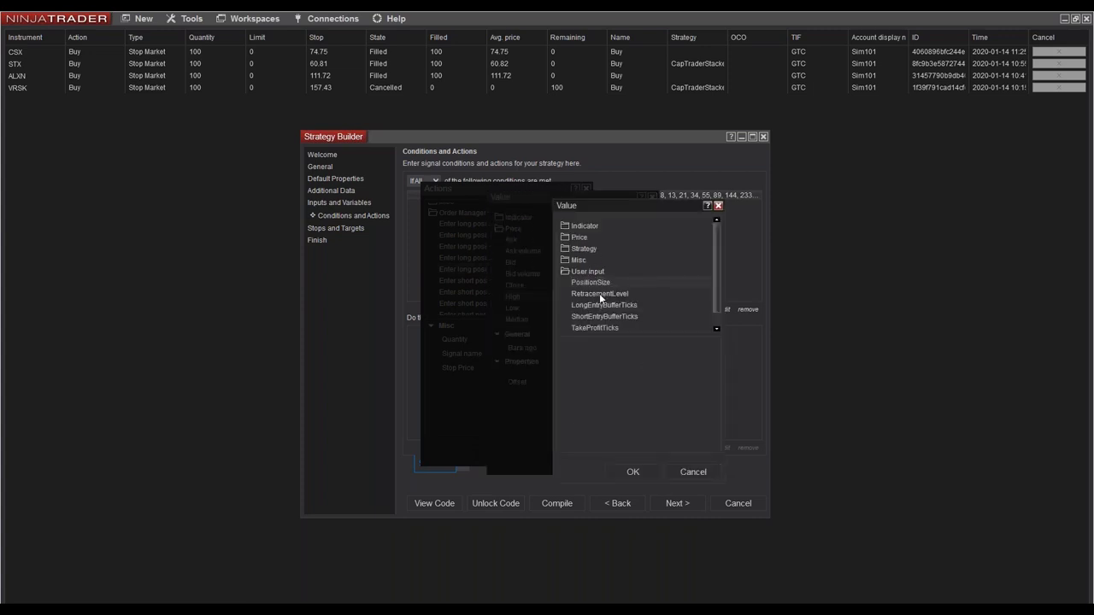
left_click(604, 305)
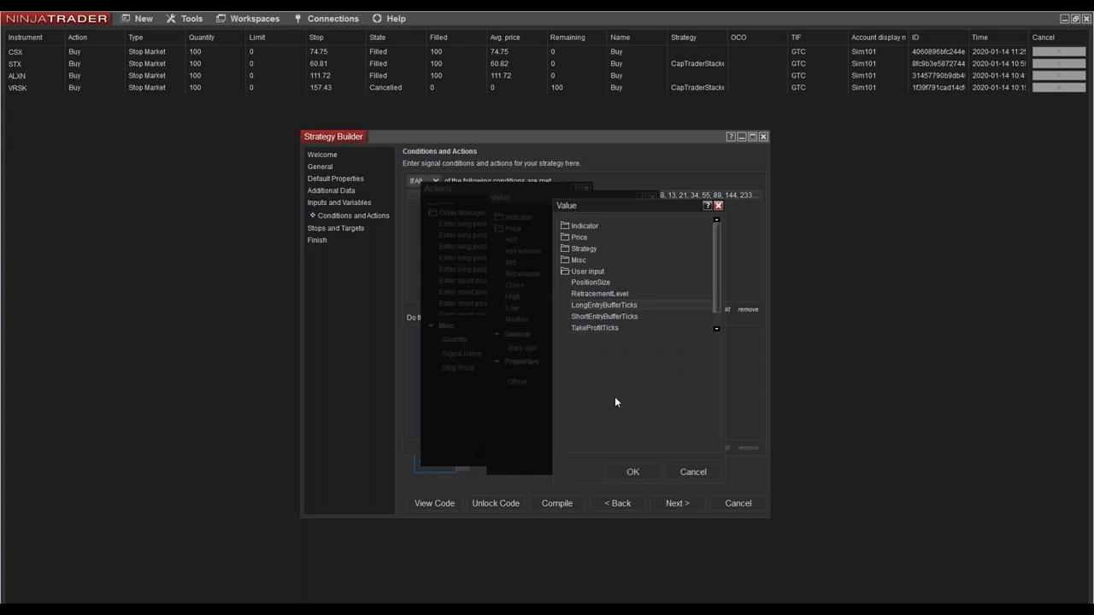
left_click(631, 473)
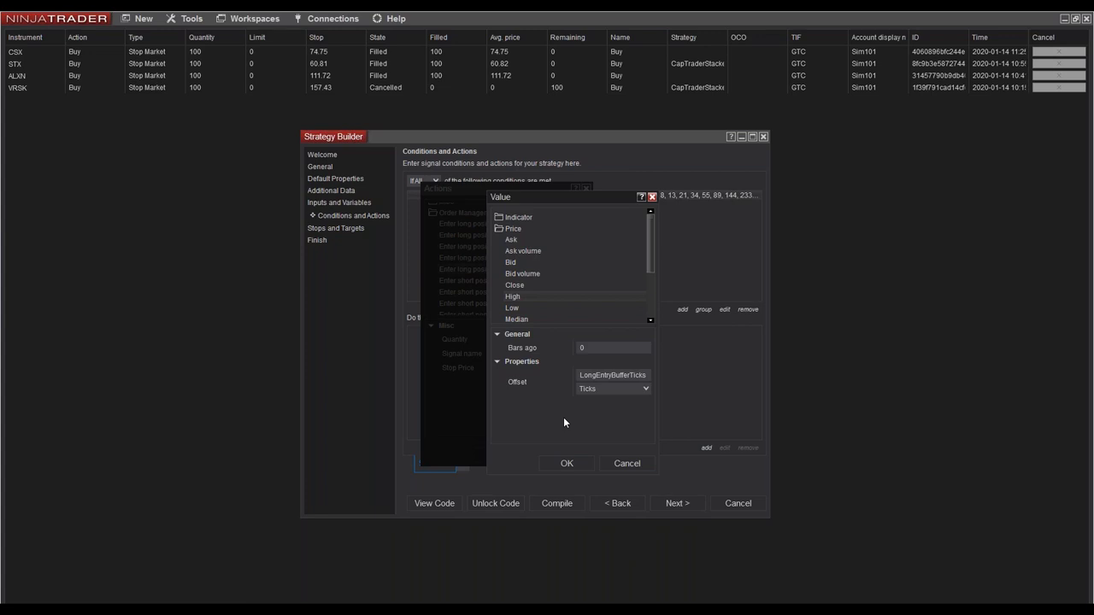
left_click(567, 463)
left_click(486, 458)
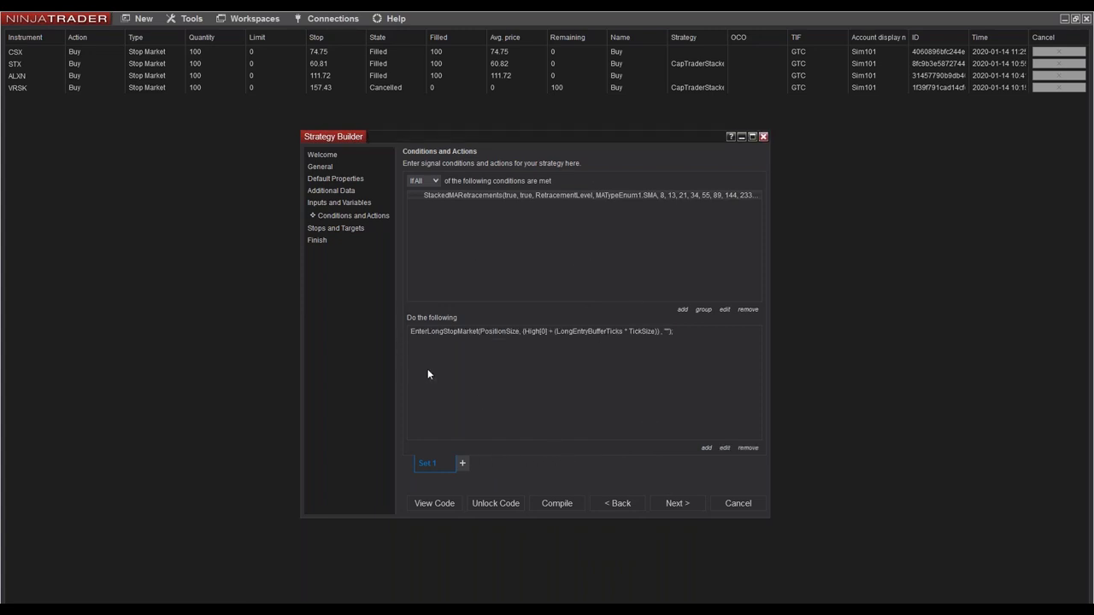
Create Set 2 and start its condition with the StackedMARetracements indicator, using BearishRetracement as the value plot
left_click(462, 464)
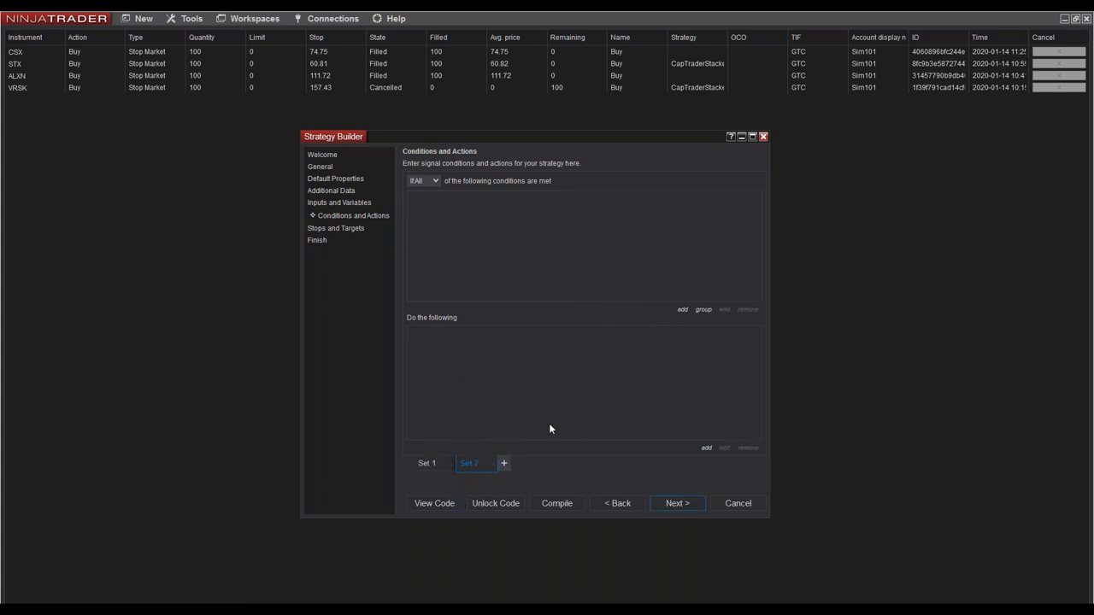
left_click(682, 309)
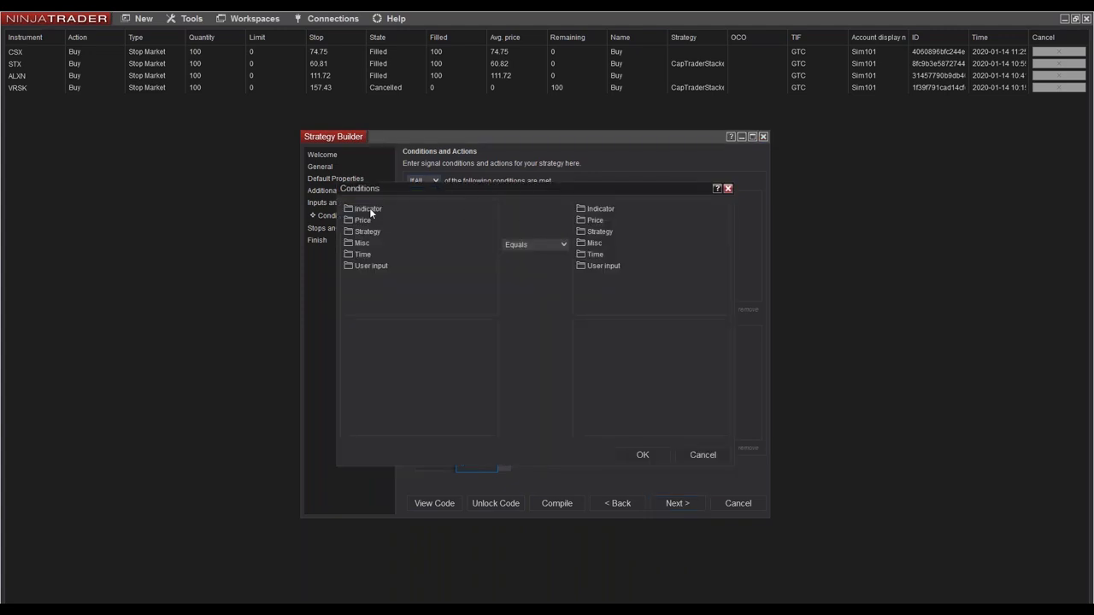
scroll(498, 256, "down", 10)
scroll(496, 278, "down", 5)
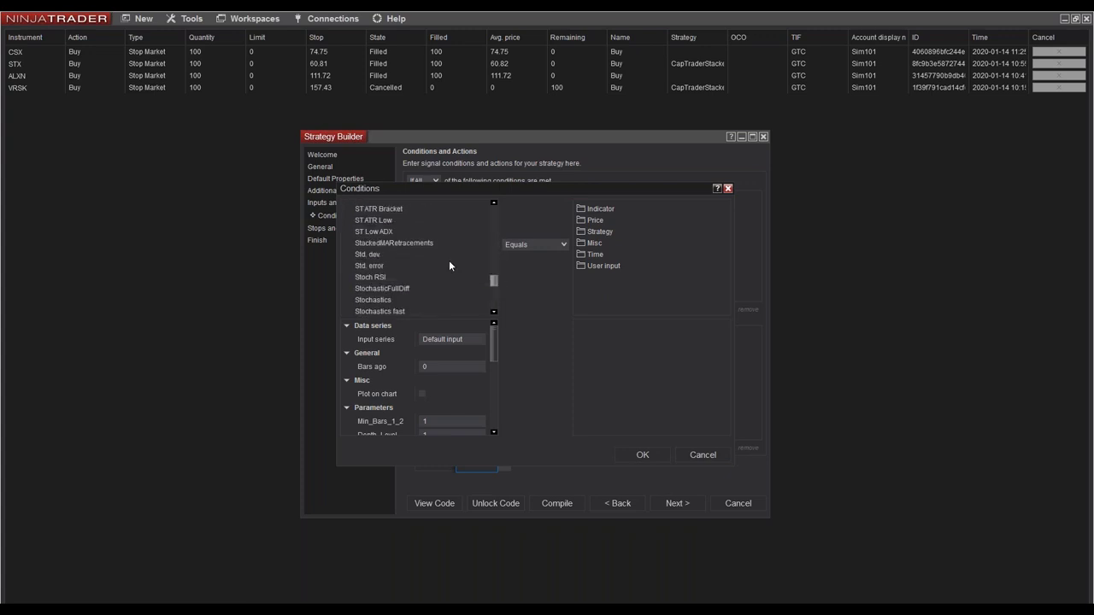
left_click_drag(495, 342, 494, 389)
left_click(481, 369)
left_click(483, 374)
left_click(483, 370)
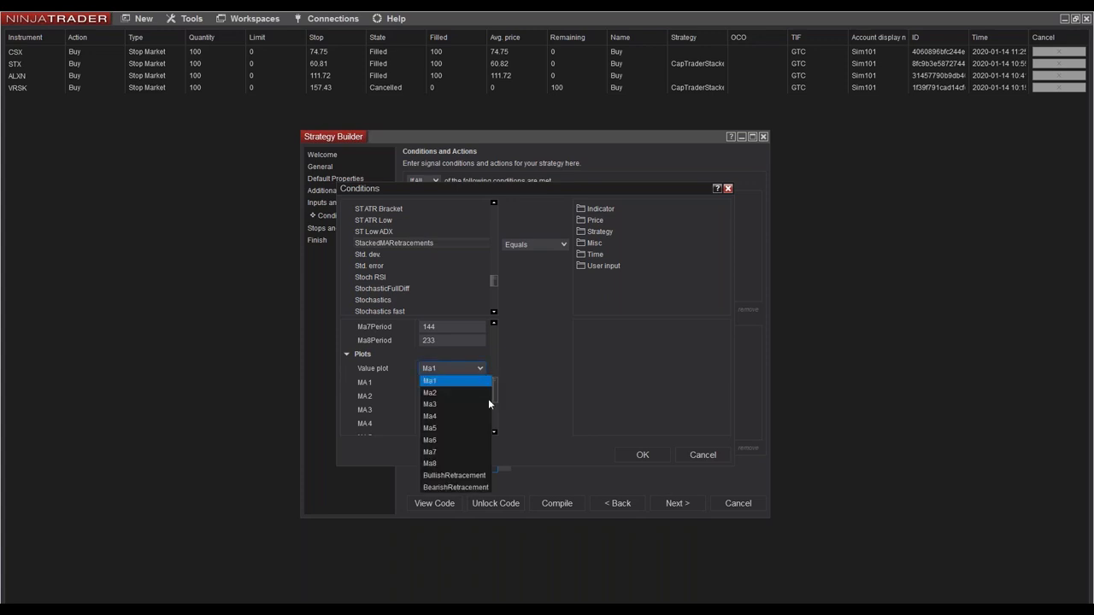
left_click(454, 490)
Complete the Set 2 condition so the bearish retracement plot must be Greater than a numeric value of 0
left_click(520, 247)
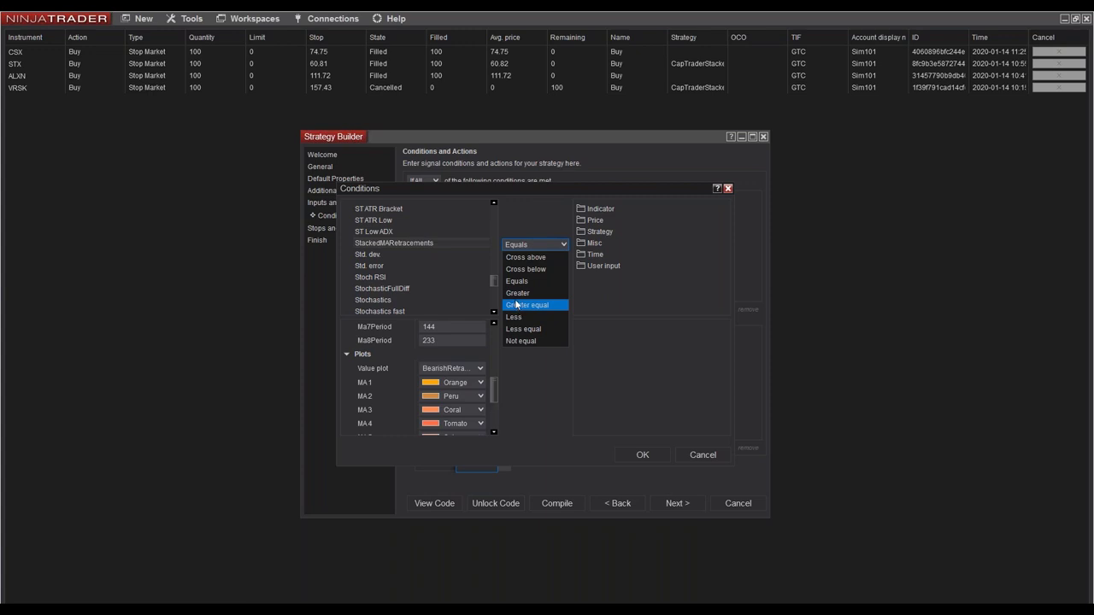
left_click(518, 293)
double_click(593, 243)
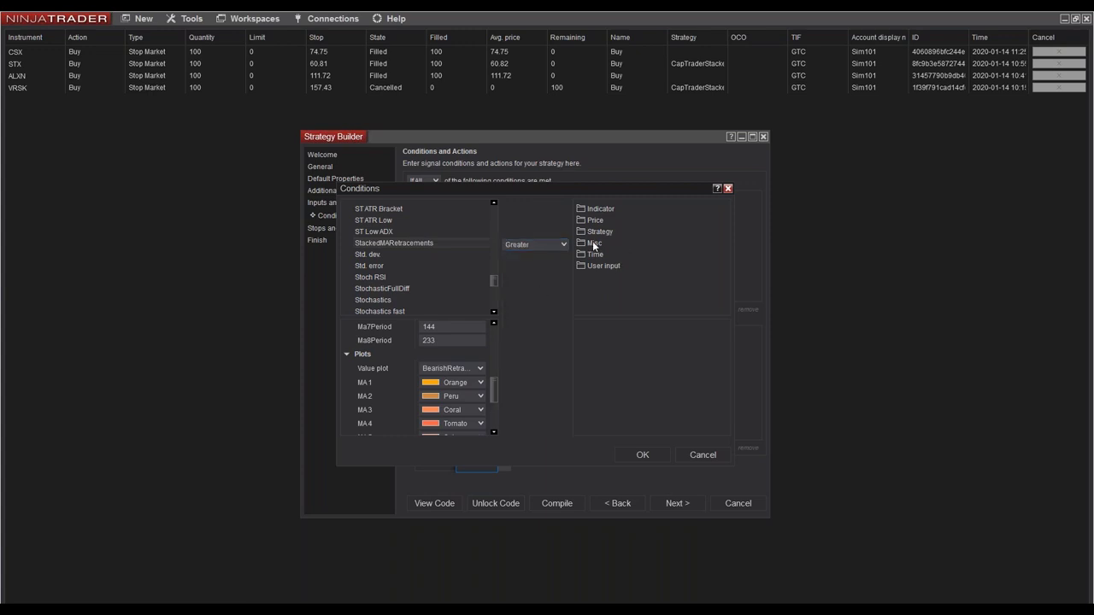
scroll(611, 286, "down", 3)
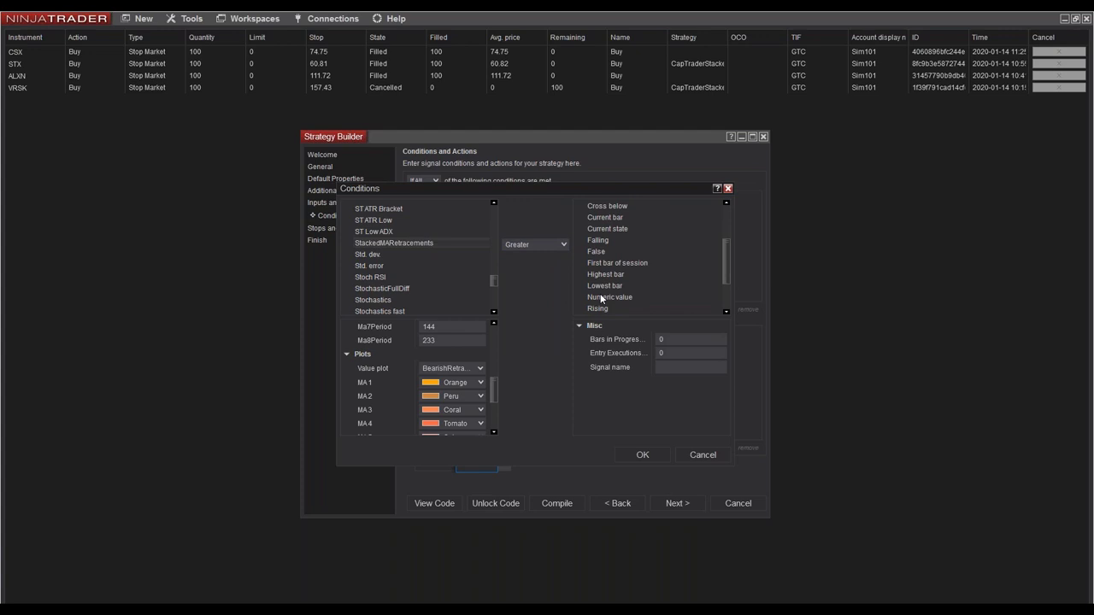
left_click(601, 299)
left_click(657, 457)
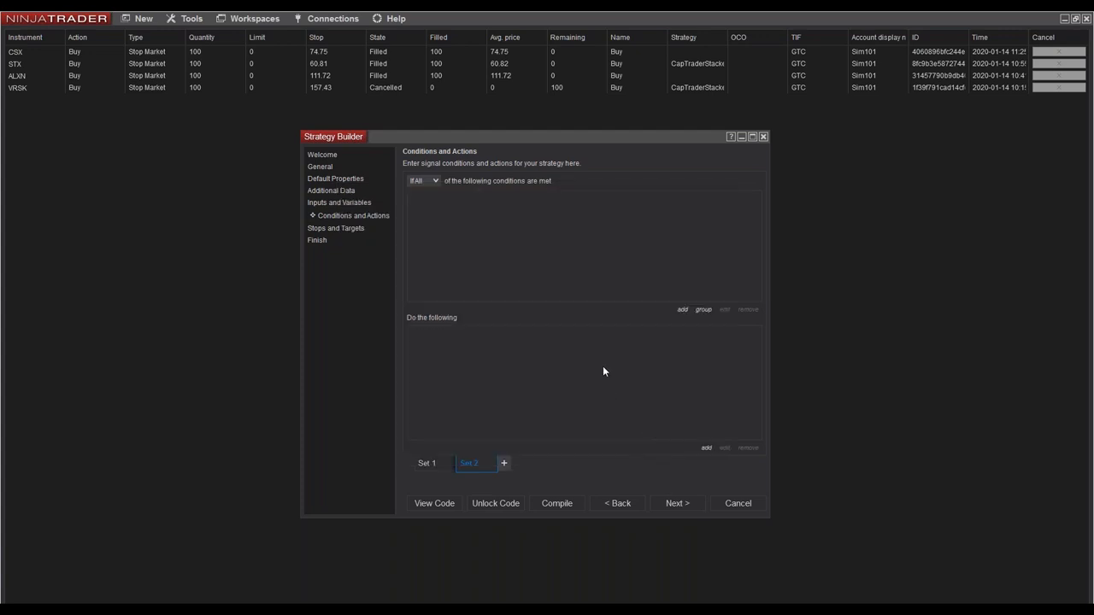
Add a Set 2 action that enters a short position by a stop order, with its quantity bound to the PositionSize input
left_click(706, 447)
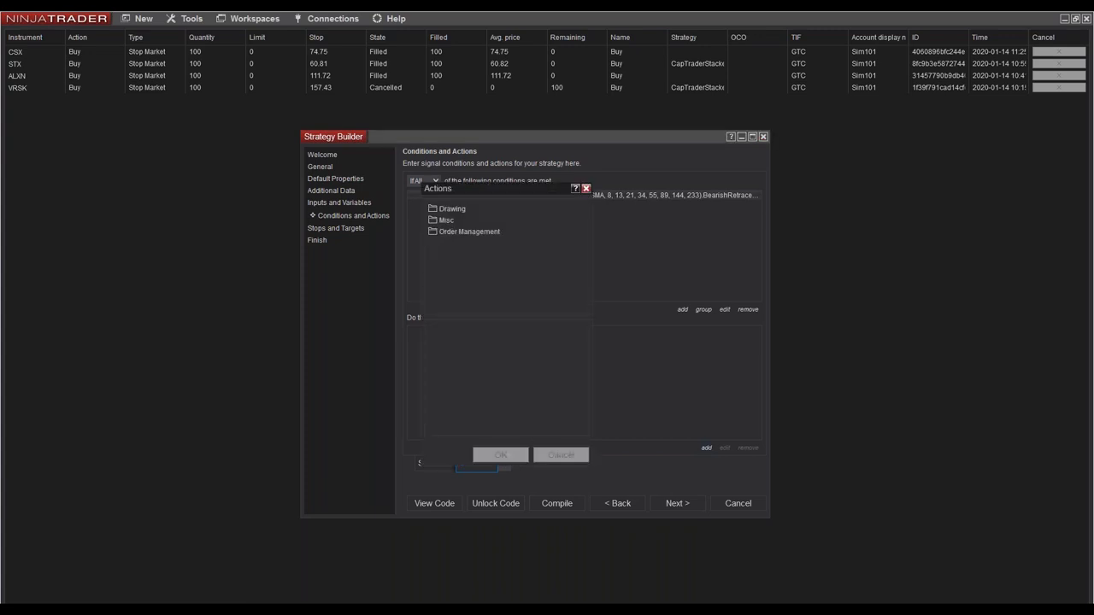
double_click(469, 232)
scroll(480, 267, "down", 2)
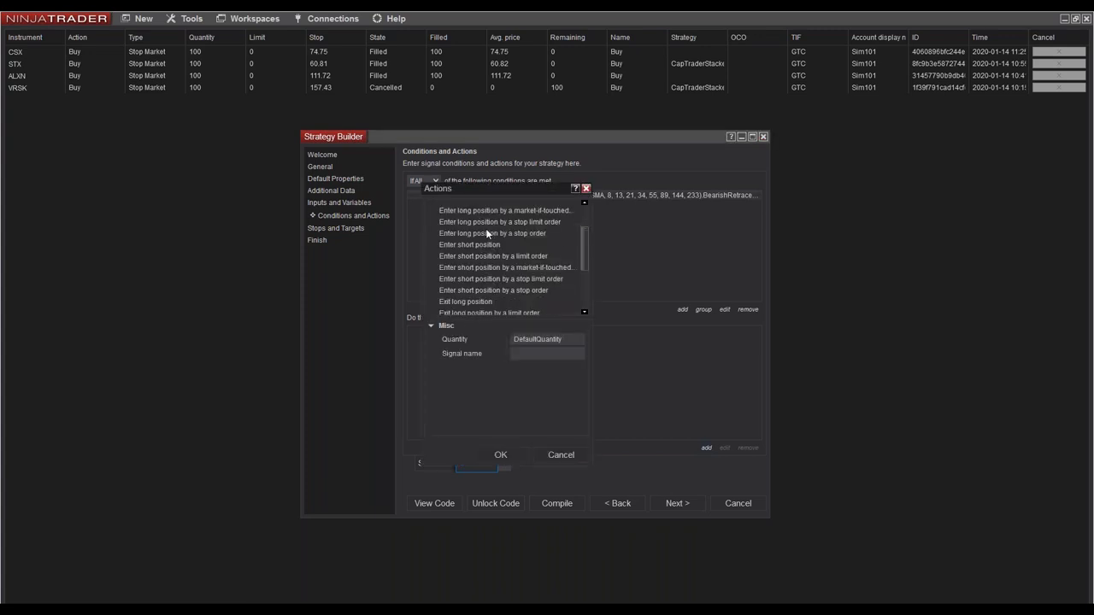
left_click(518, 290)
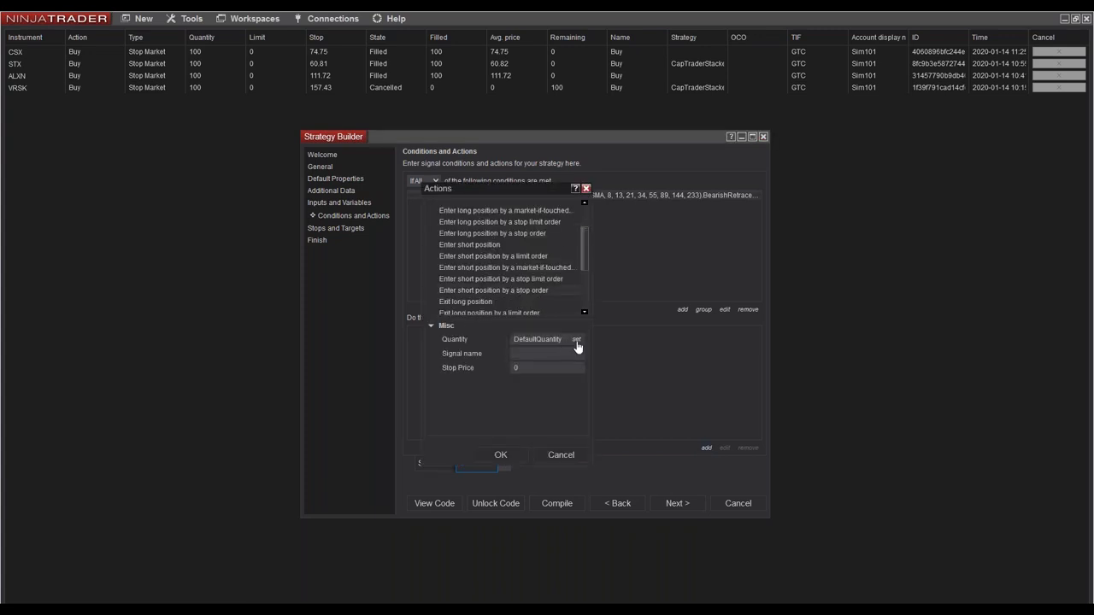
left_click(577, 339)
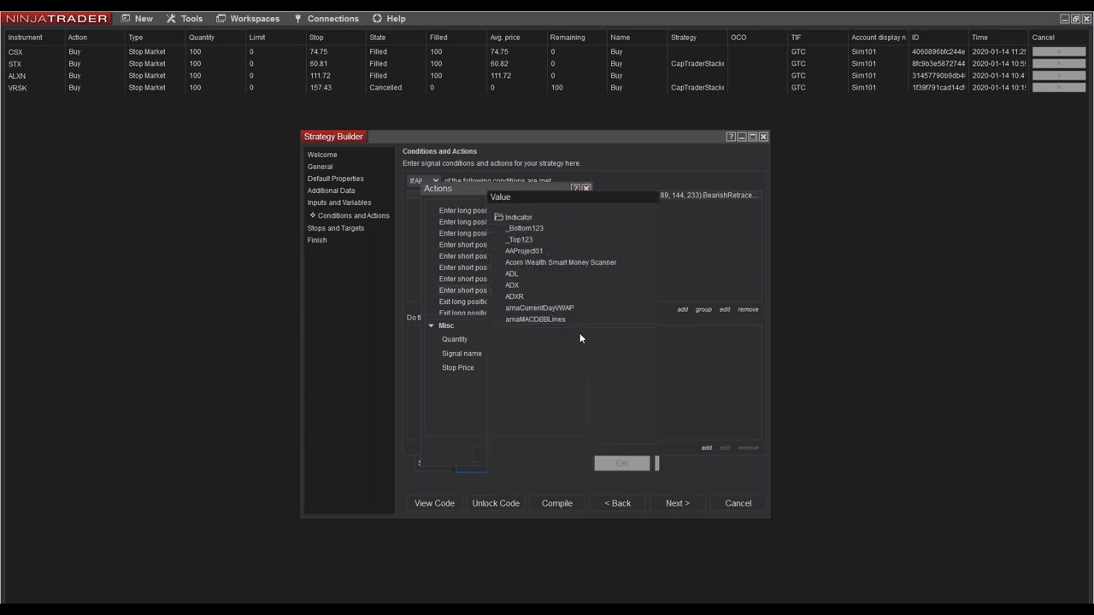
scroll(547, 273, "down", 10)
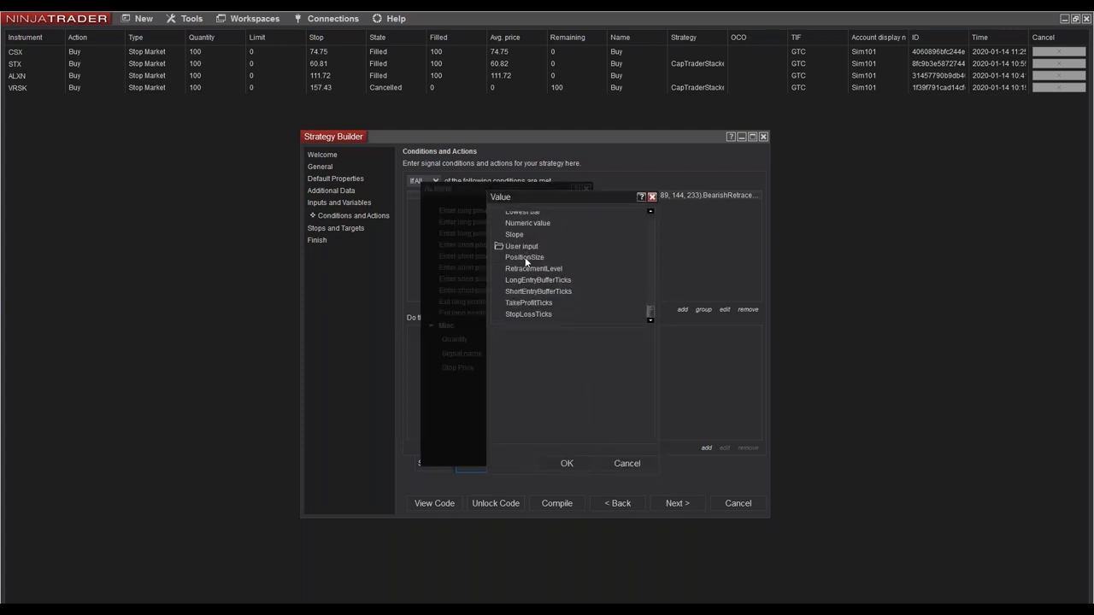
left_click(525, 258)
left_click(566, 462)
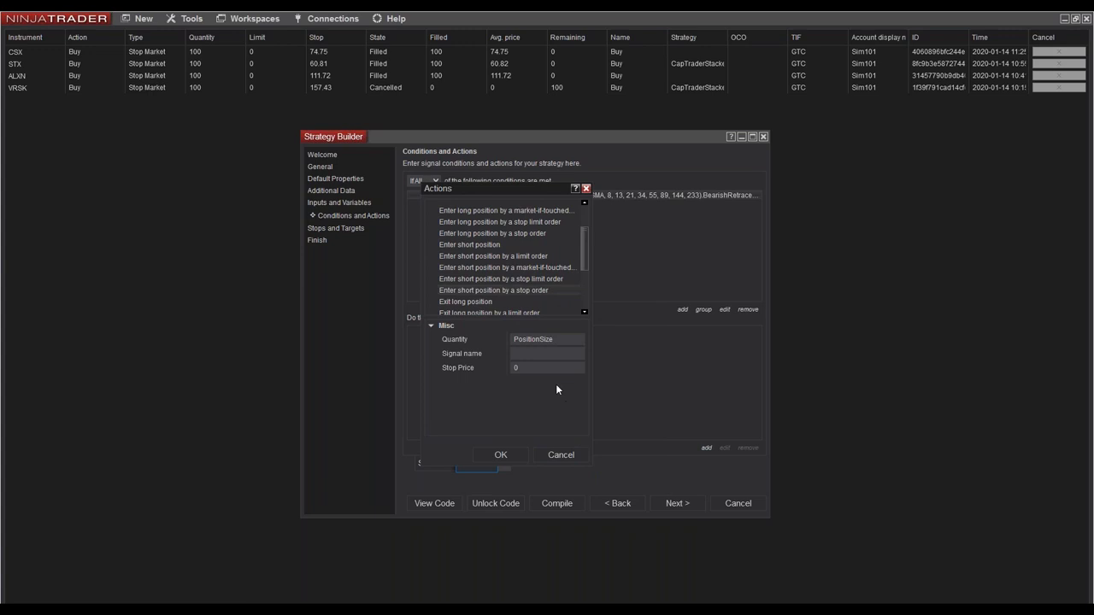
Set the short order's stop price to the Low price plus an offset of ShortEntryBufferTicks in Ticks, and save the action
left_click(579, 367)
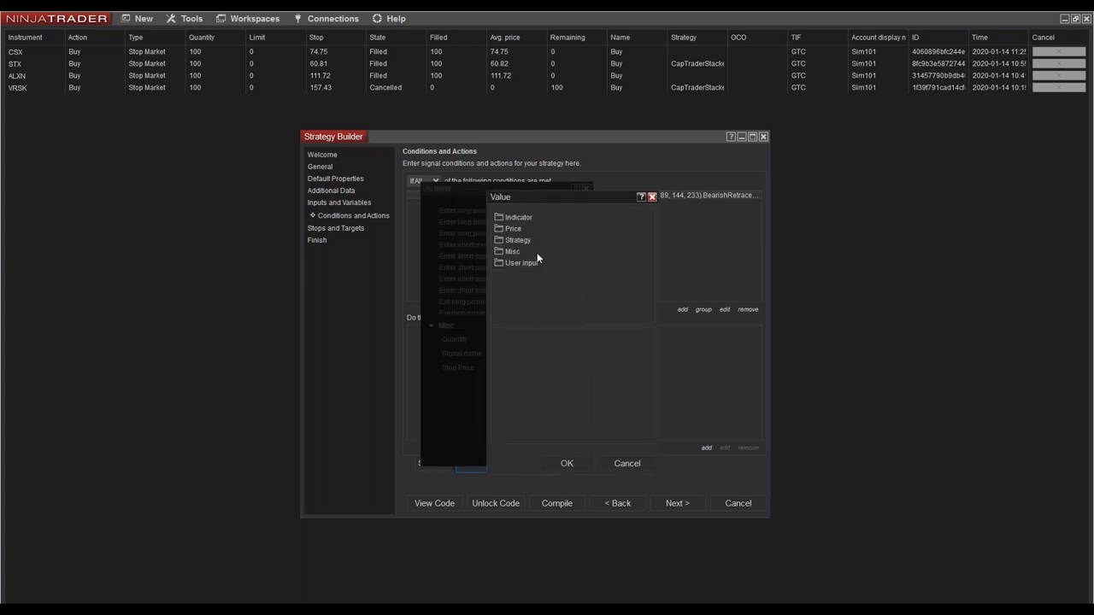
left_click(507, 230)
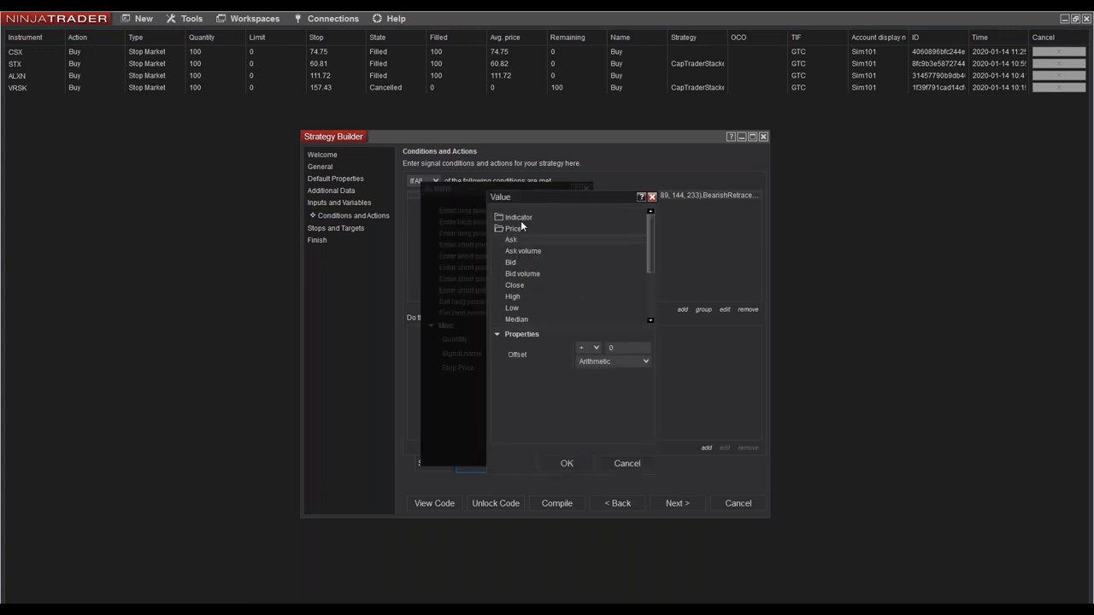
left_click(515, 309)
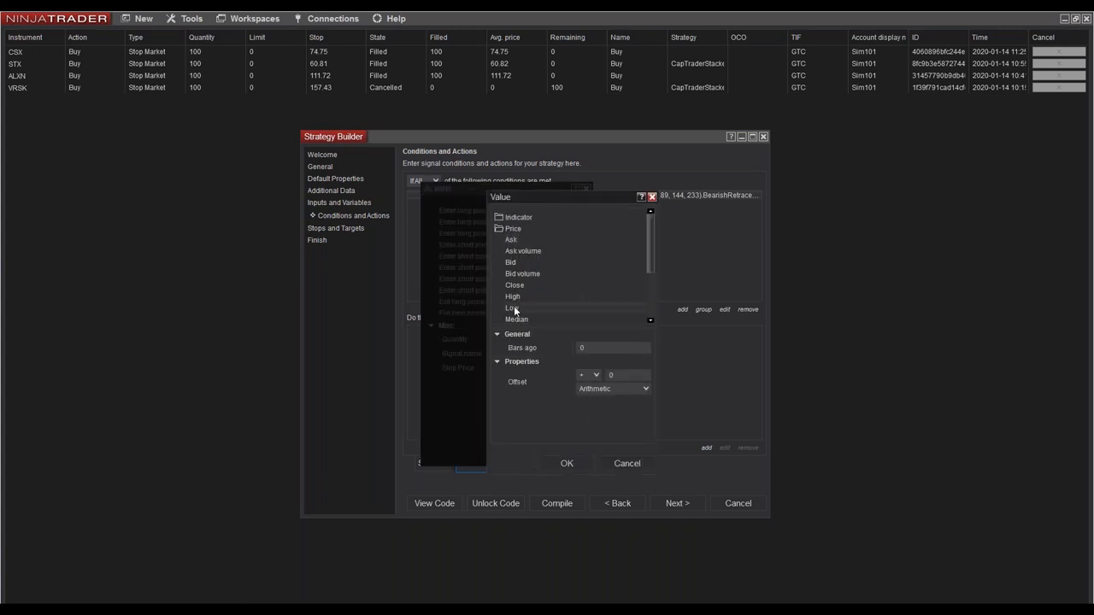
left_click(632, 390)
left_click(603, 433)
left_click(642, 375)
left_click(585, 272)
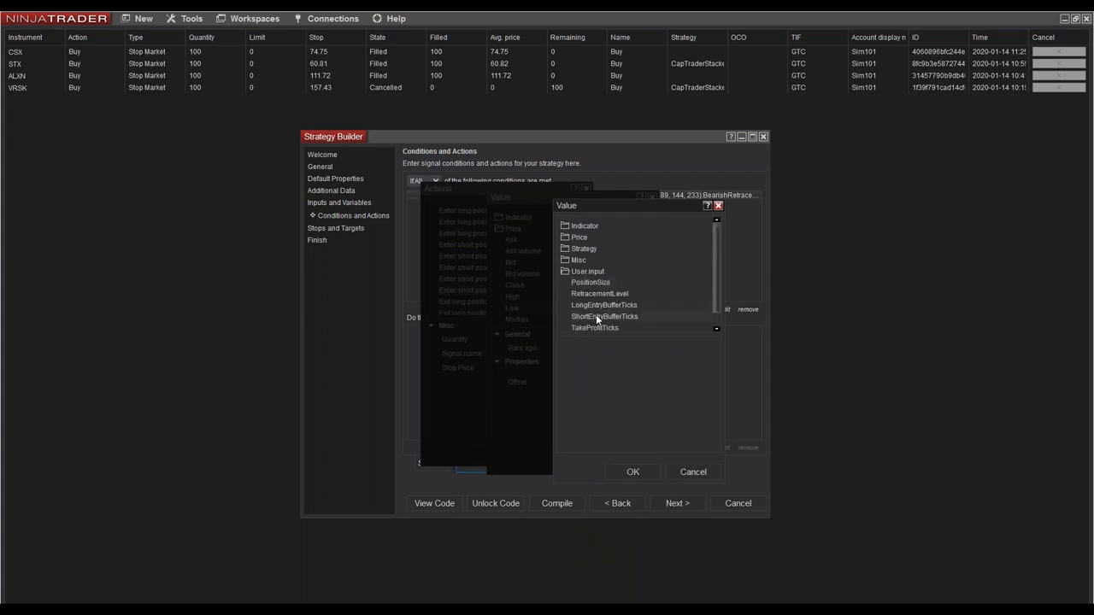
left_click(632, 472)
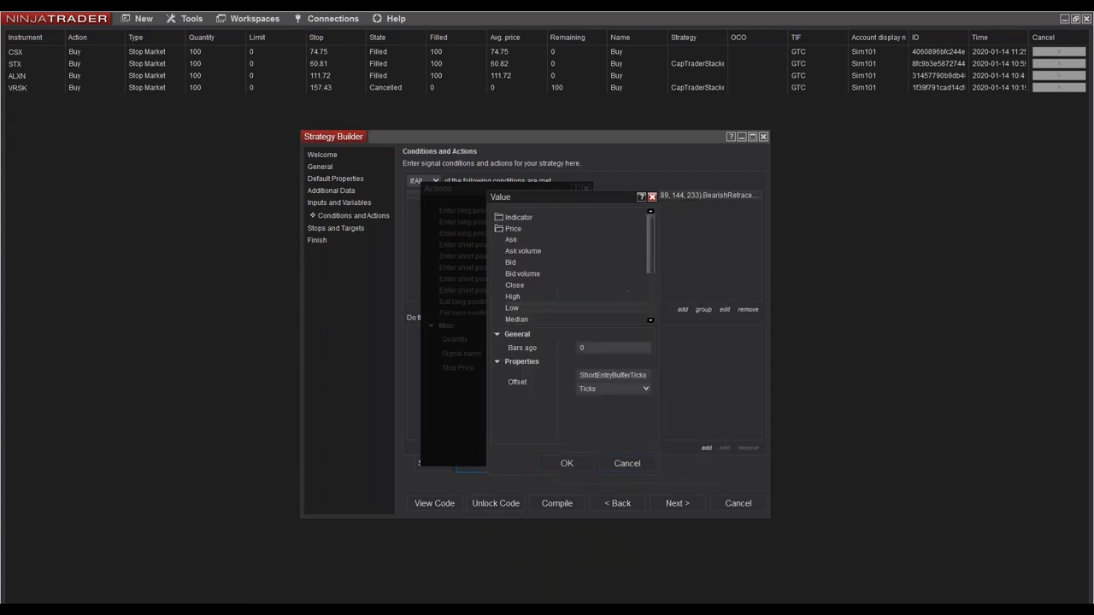
left_click(569, 463)
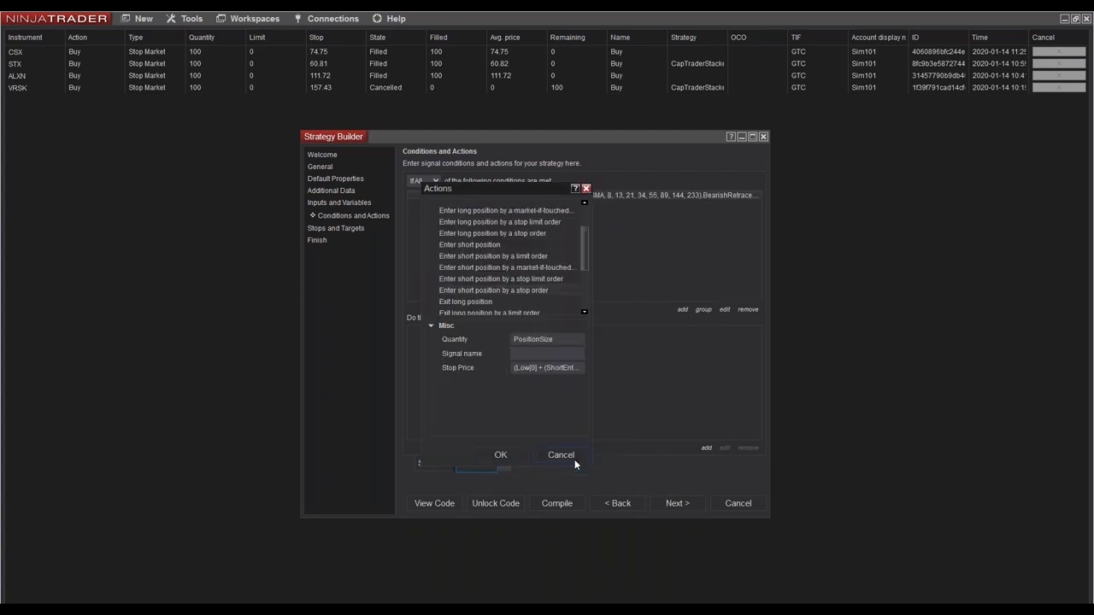
left_click(500, 457)
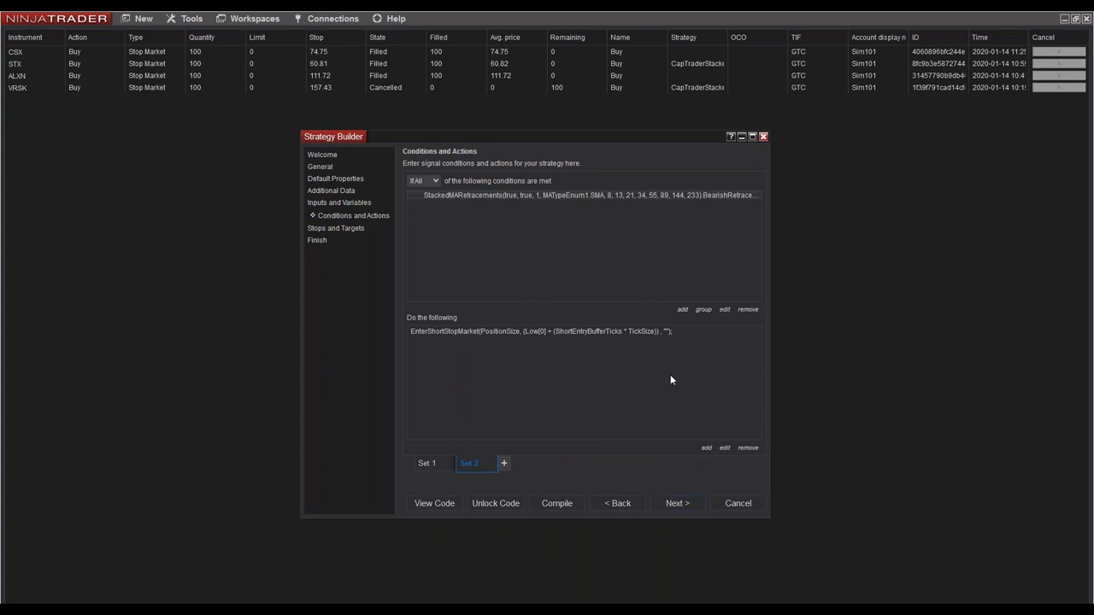
Add a profit target to the strategy in Ticks mode, with its value bound to the TakeProfitTicks input
left_click(682, 505)
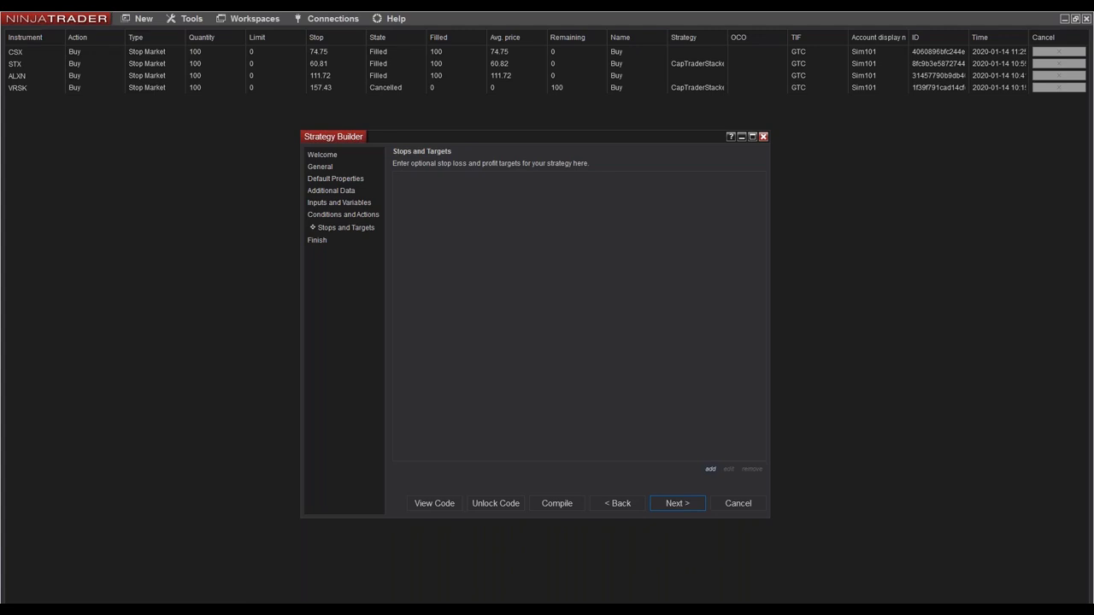
left_click(710, 469)
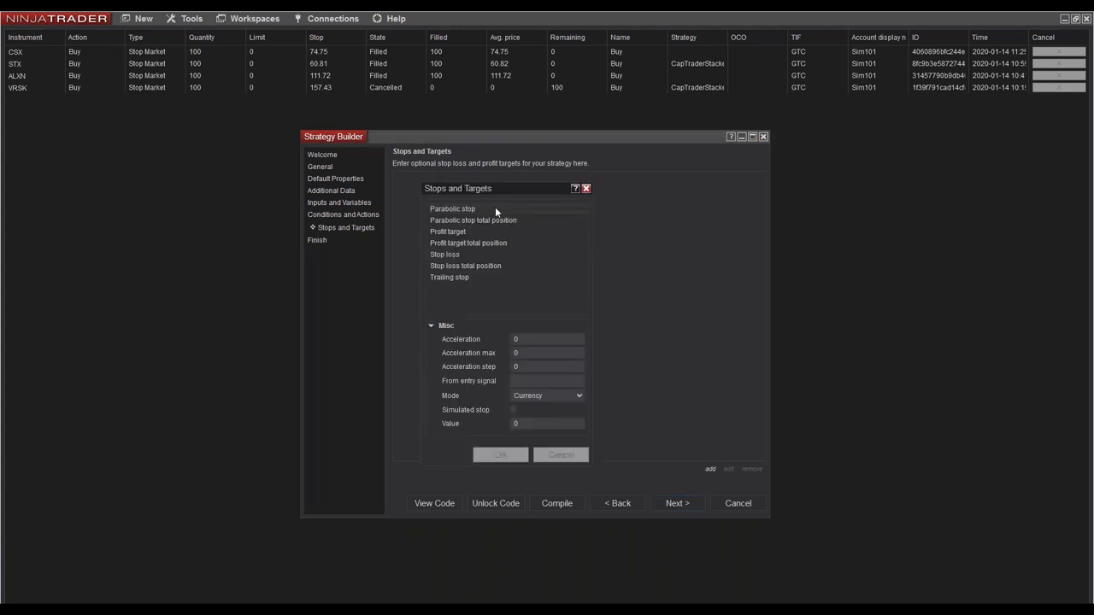
left_click(447, 234)
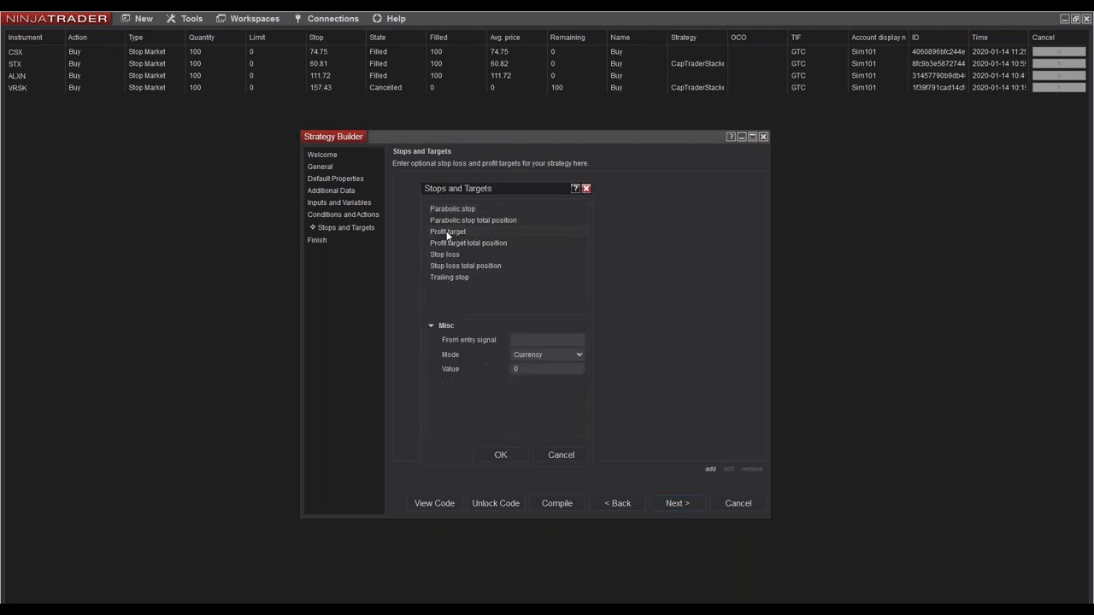
left_click(573, 354)
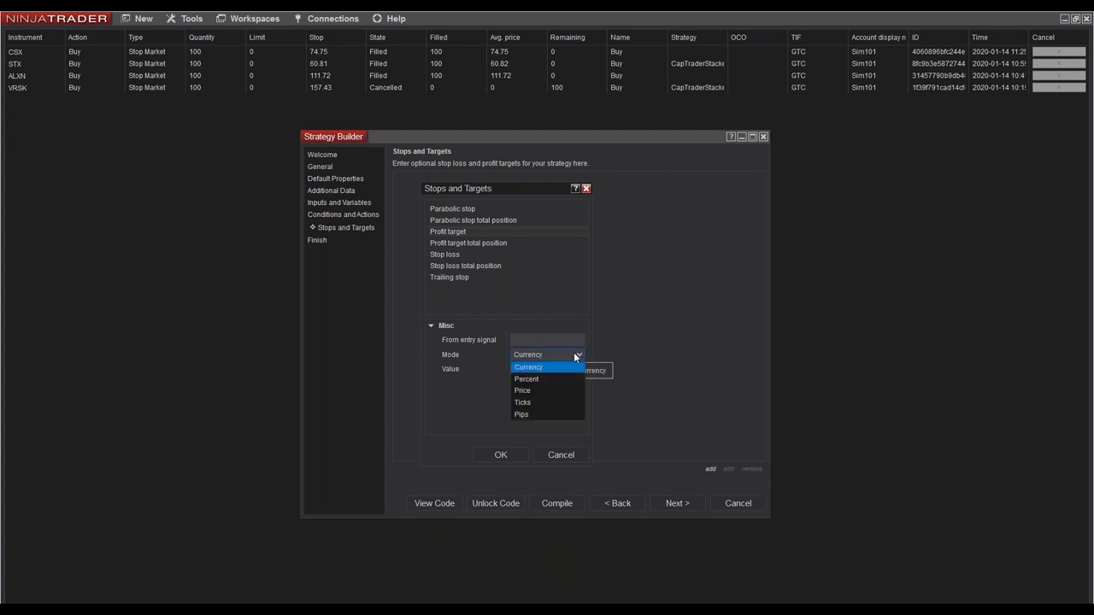
left_click(534, 402)
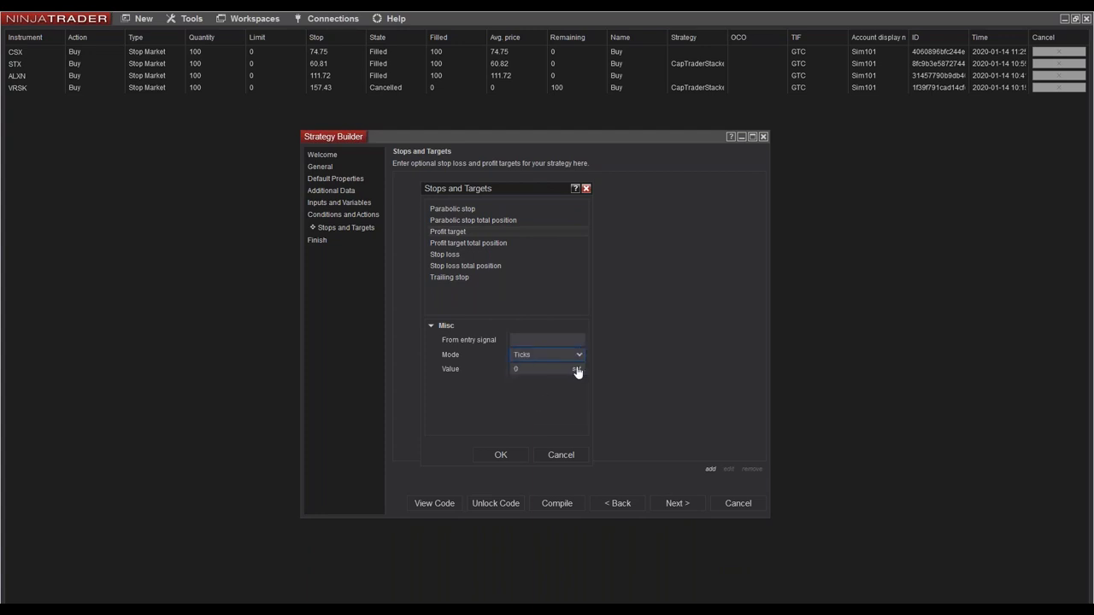
left_click(576, 370)
left_click(511, 263)
scroll(541, 301, "down", 1)
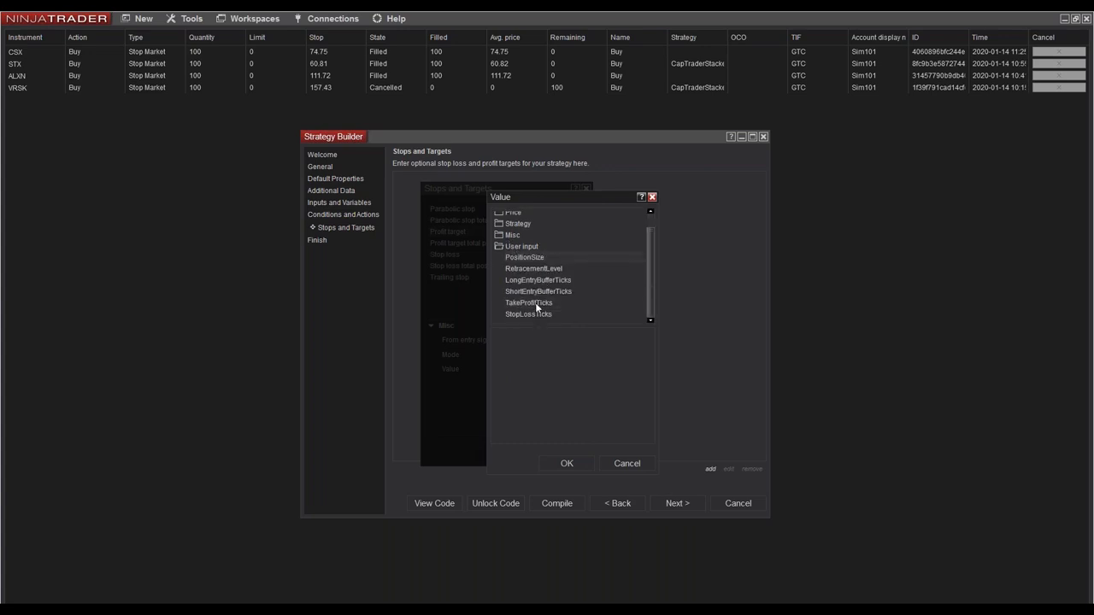
left_click(575, 464)
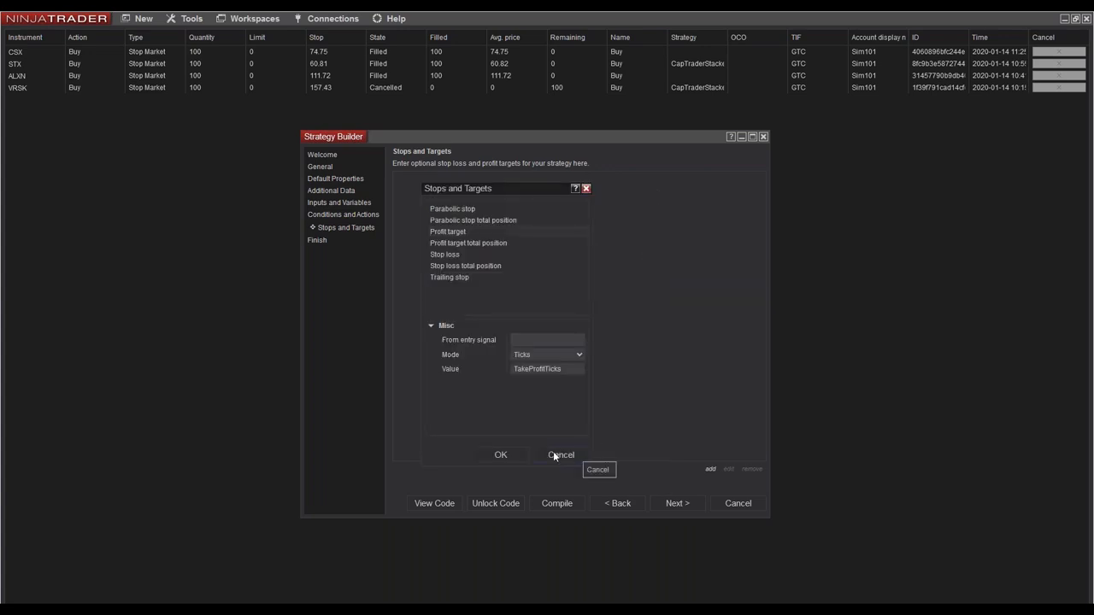
left_click(502, 453)
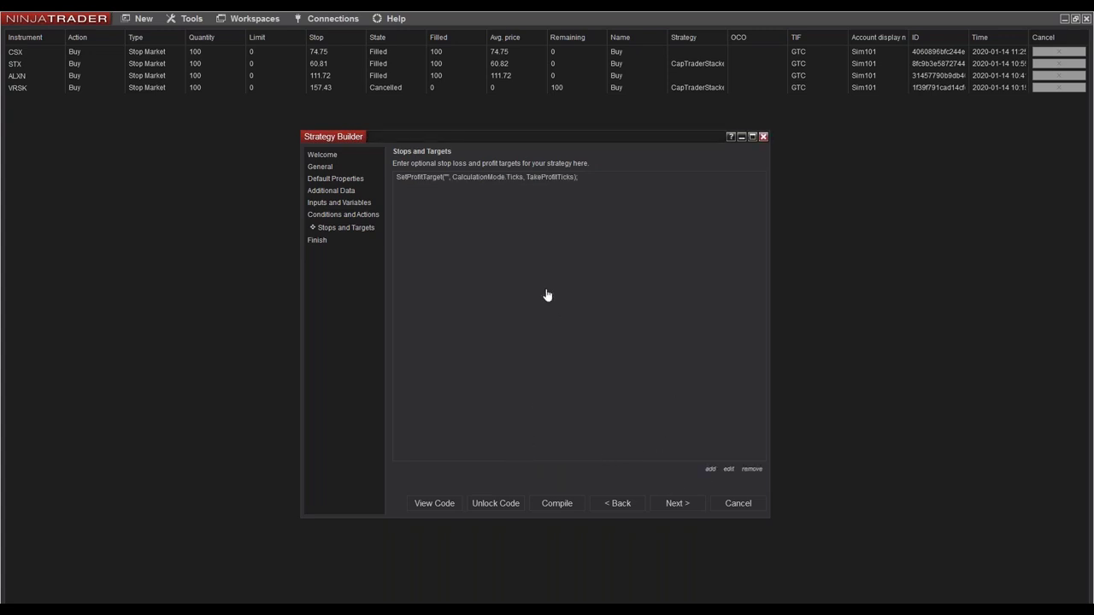
Add a stop loss to the strategy in Ticks mode, with its value bound to the StopLossTicks input
double_click(501, 236)
left_click(455, 254)
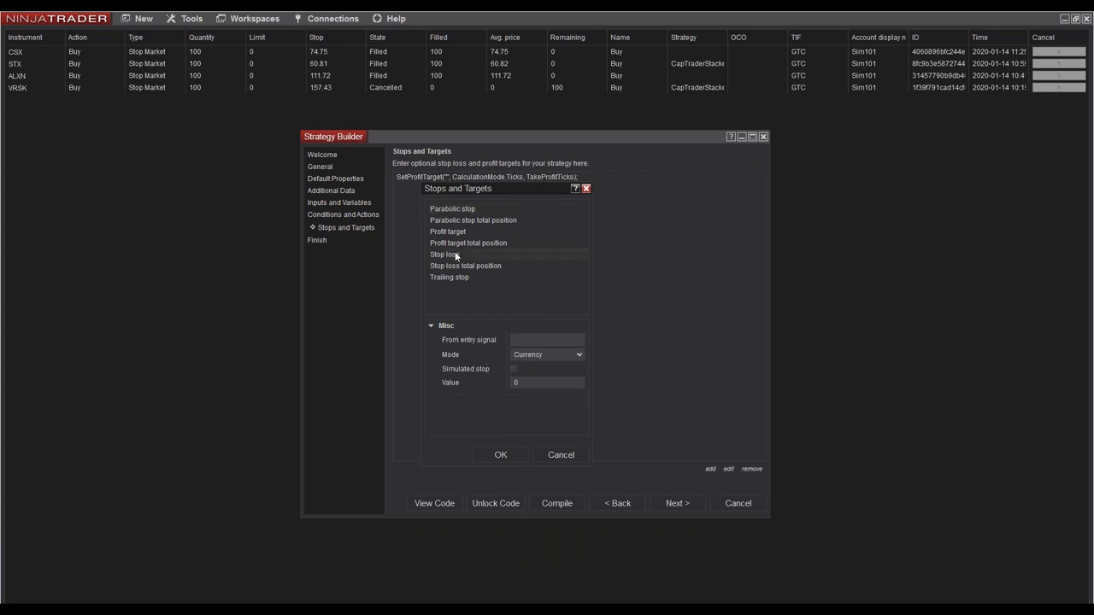
left_click(576, 356)
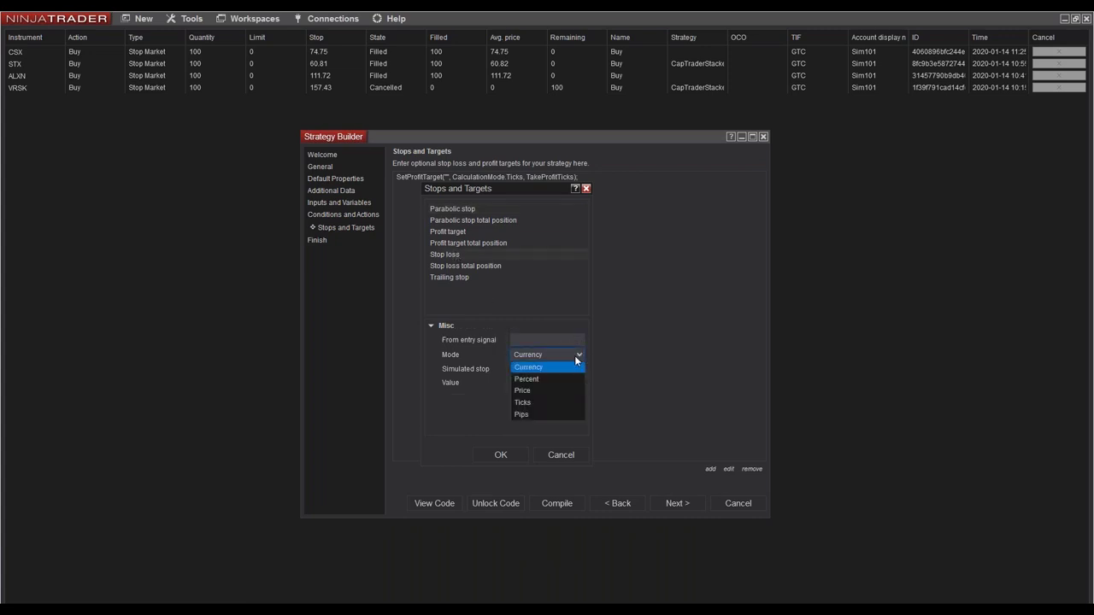
left_click(523, 403)
left_click(576, 383)
double_click(523, 265)
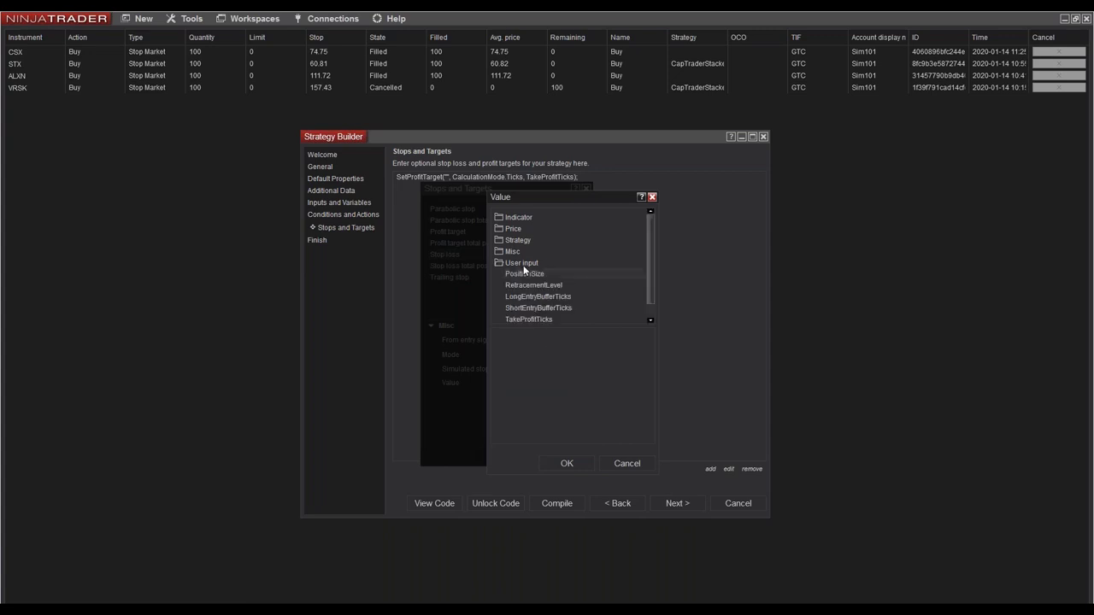
left_click(525, 314)
left_click(573, 466)
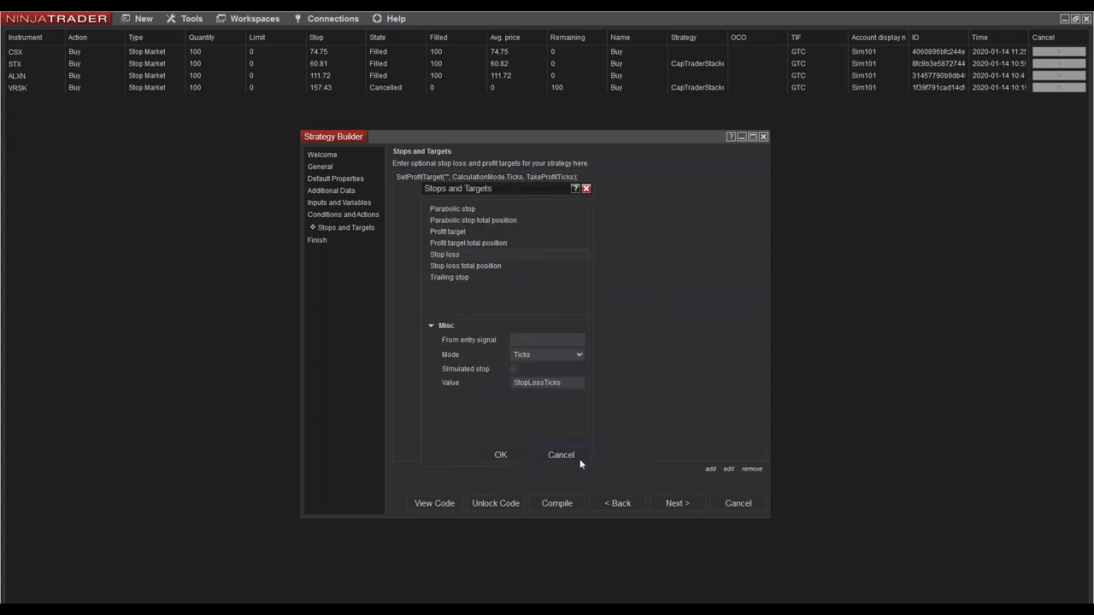
left_click(517, 453)
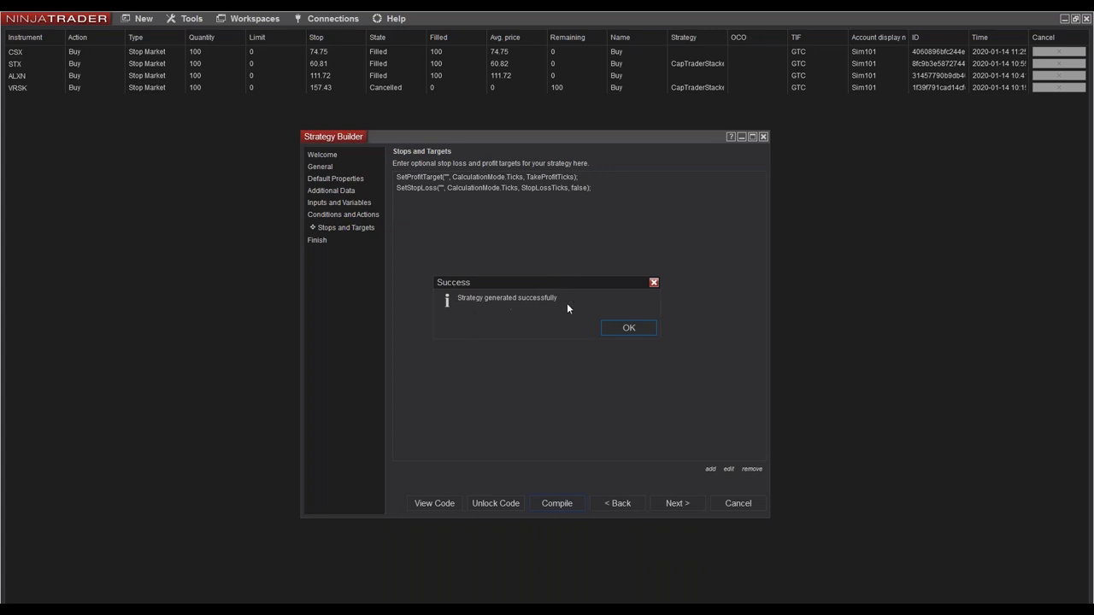
Compile the strategy and close the Strategy Builder
left_click(641, 330)
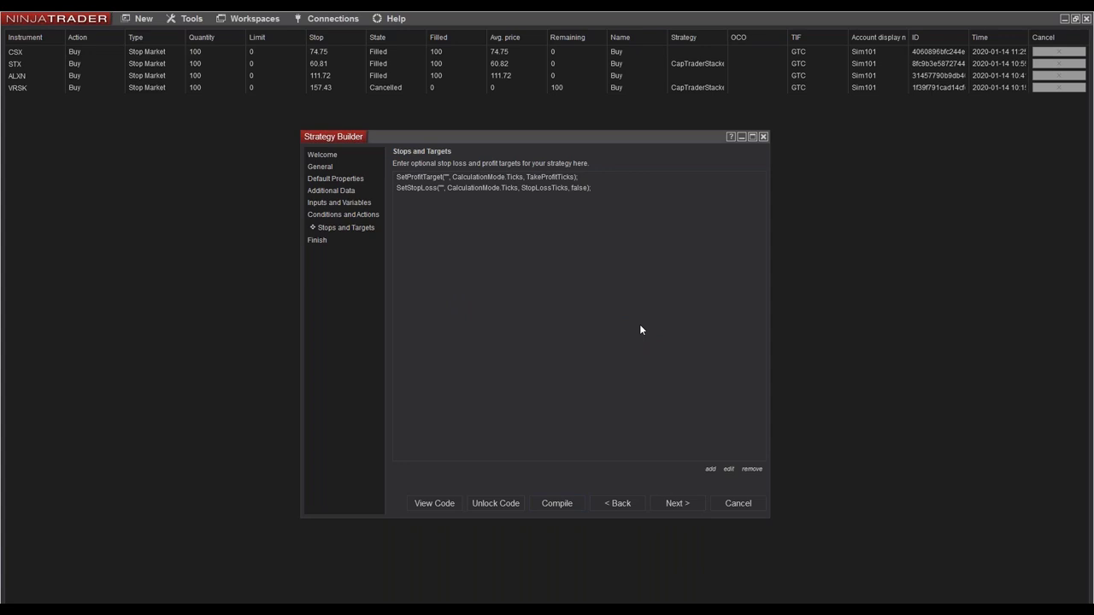
key("Escape")
Start a new chart and choose NQ, the E-mini NASDAQ 100 Futures, from the Future instruments
left_click(151, 20)
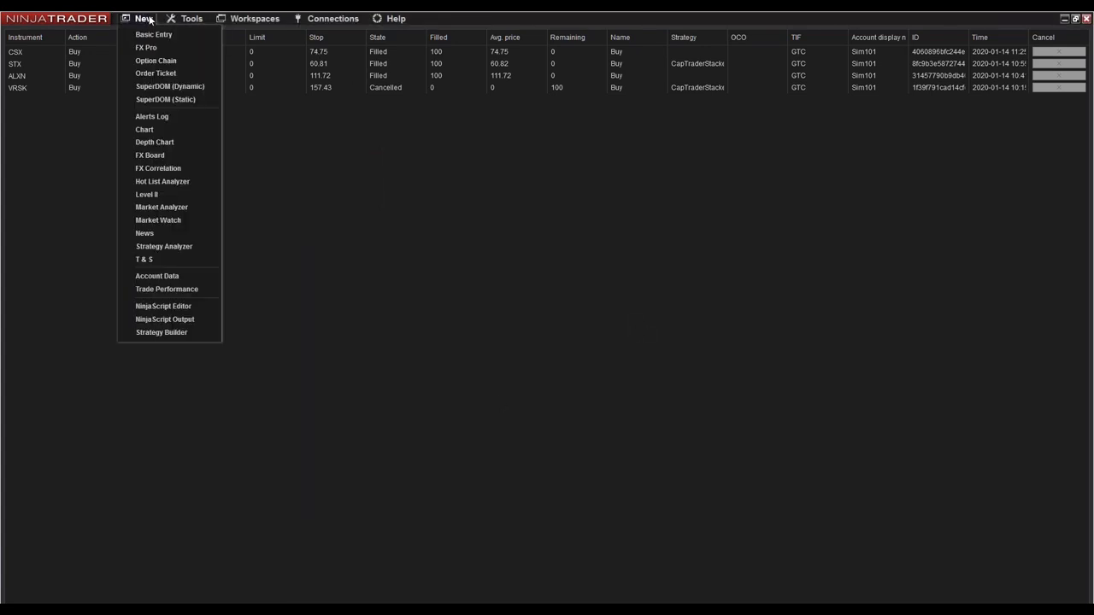
left_click(145, 130)
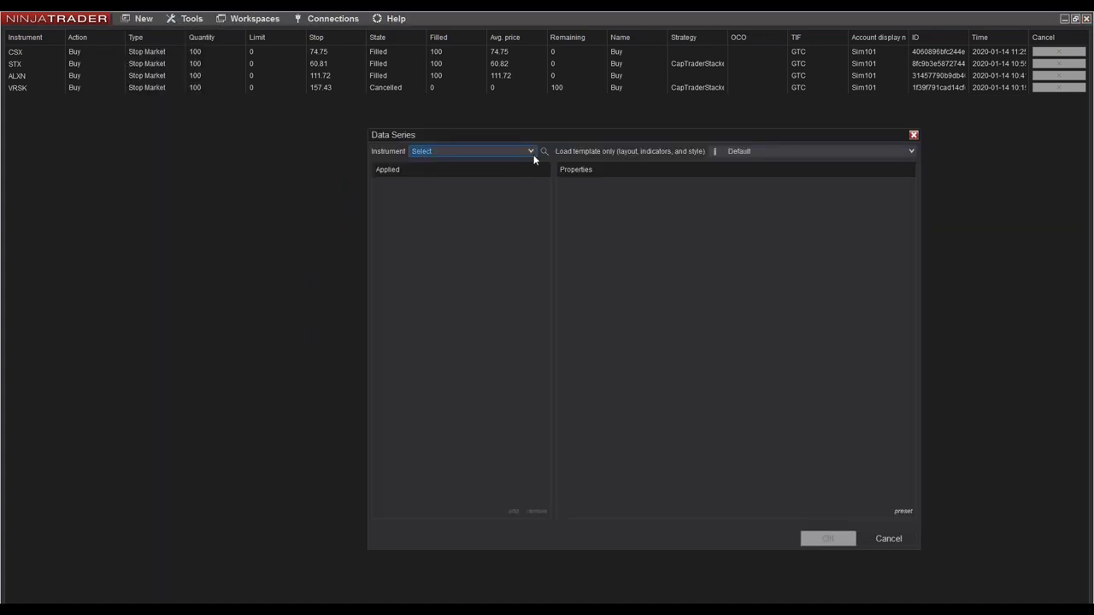
left_click(525, 156)
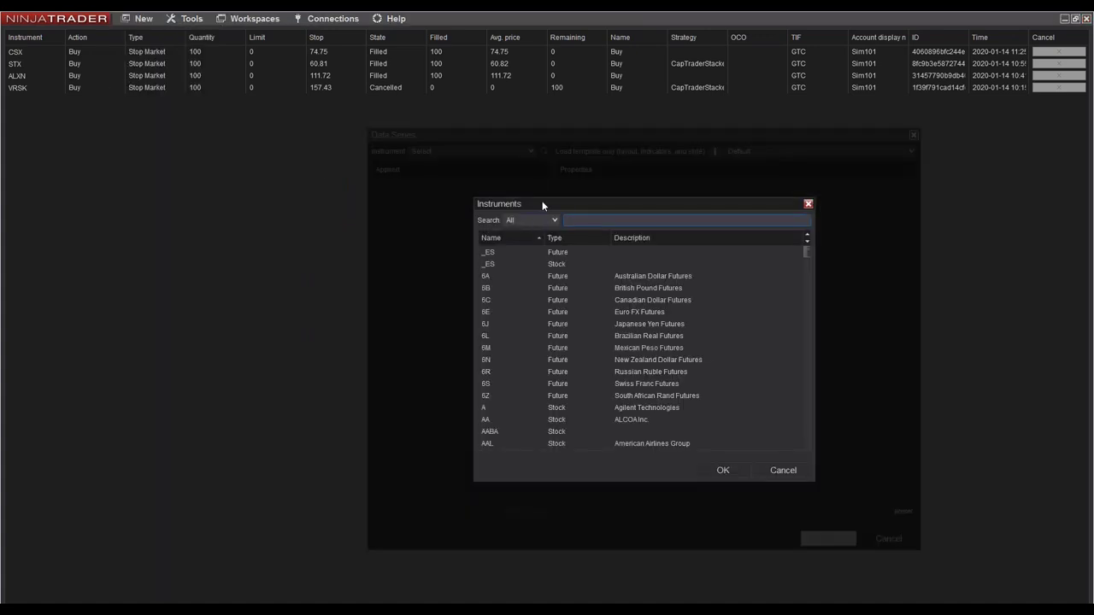
left_click_drag(543, 206, 514, 185)
left_click(514, 197)
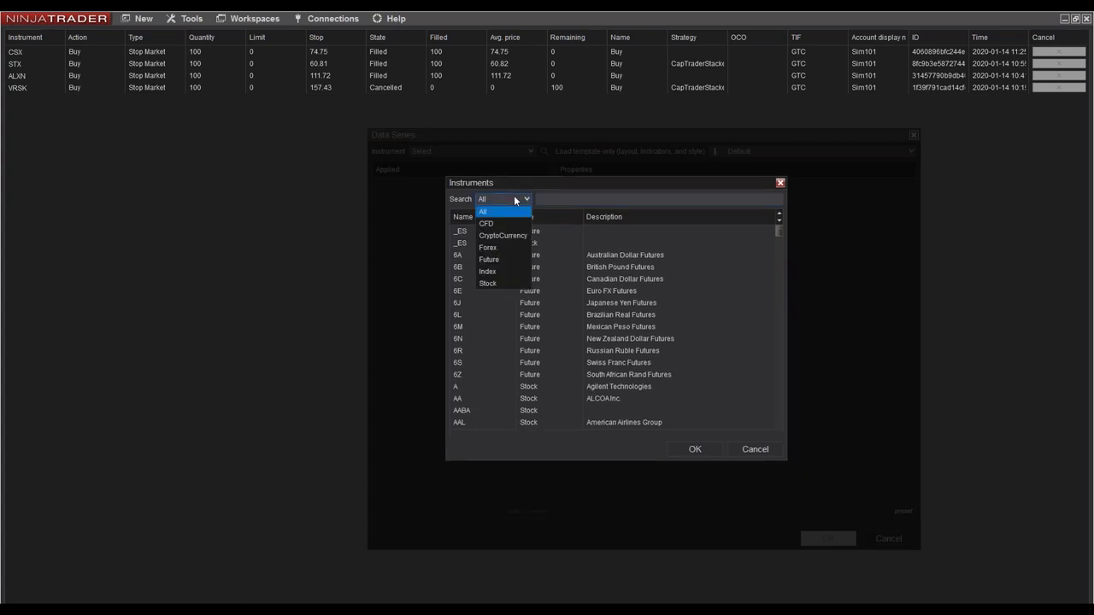
left_click(494, 260)
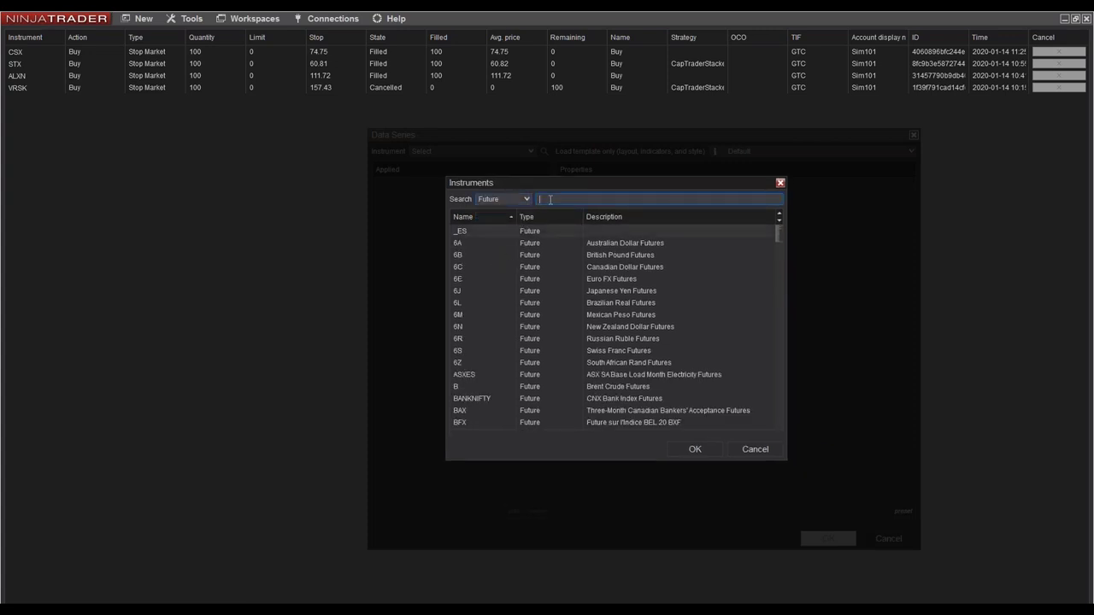
type("ES")
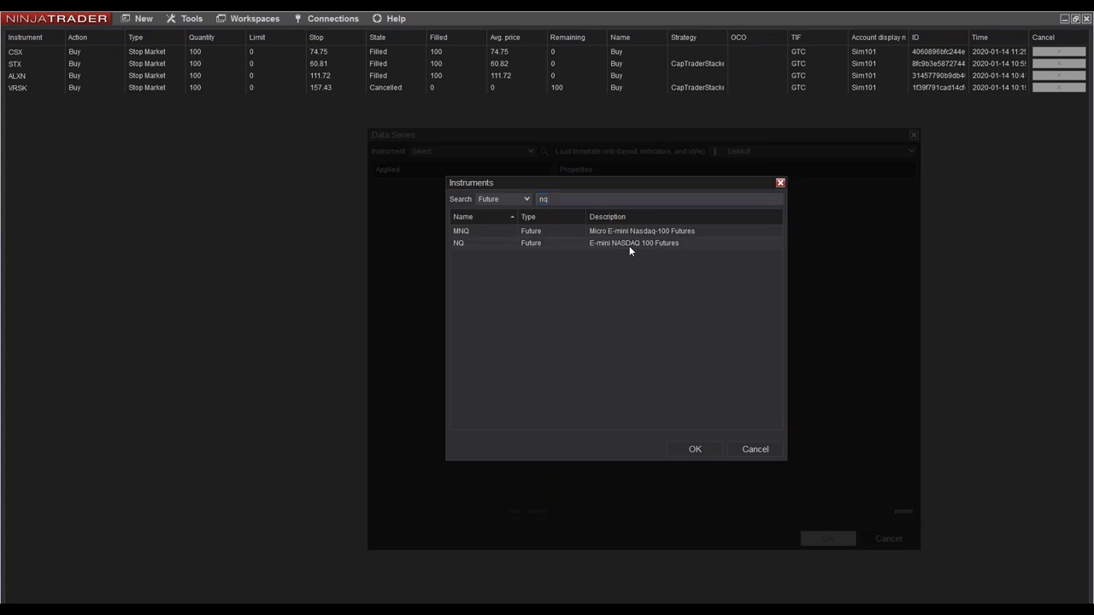
double_click(629, 245)
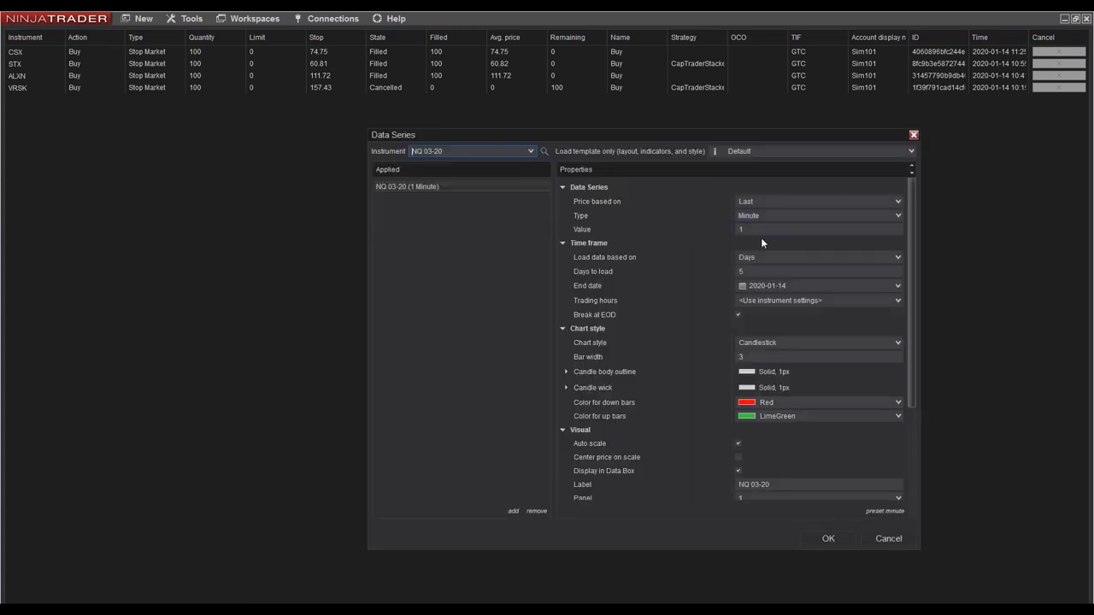
Set the NQ data series to 15-minute bars with 400 days to load, then create the chart and maximize it
left_click(760, 231)
type("5")
left_click(759, 271)
key("BackSpace")
type("400")
left_click(825, 540)
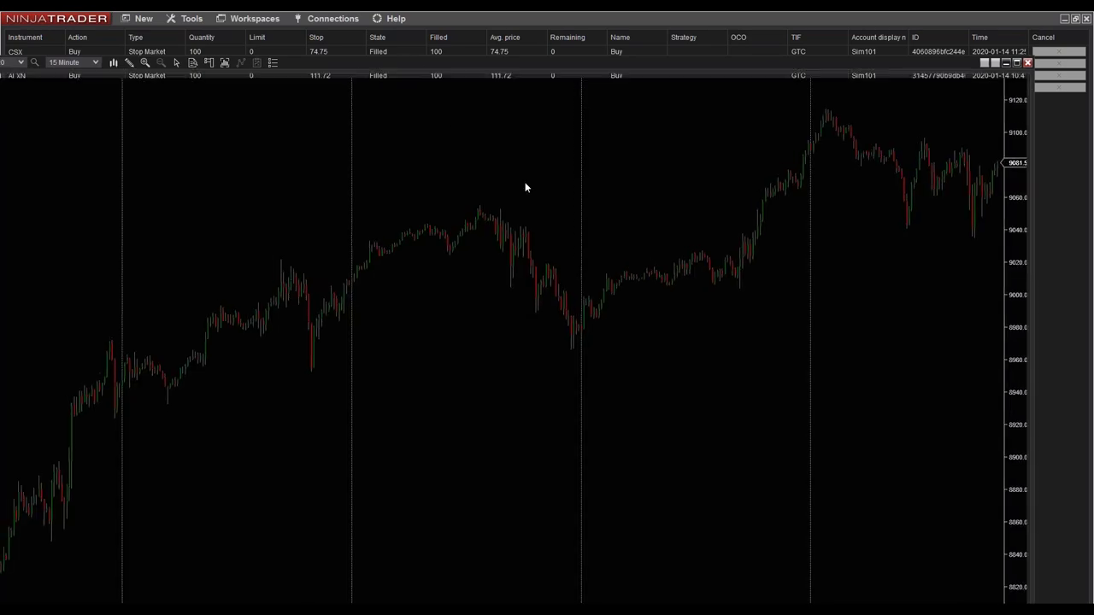
double_click(566, 62)
mouse_move(567, 145)
left_mouse_down()
mouse_move(300, 147)
mouse_move(549, 152)
left_mouse_up()
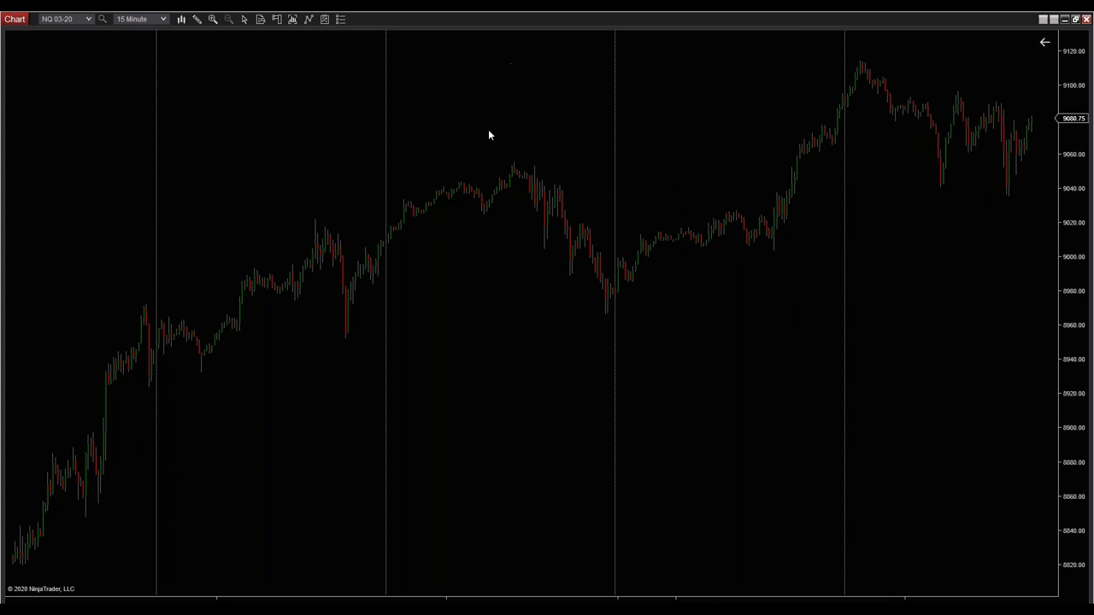
Add CapTraderStackedMAStrategy to the NQ chart, enable it and apply the strategy configuration
right_click(514, 100)
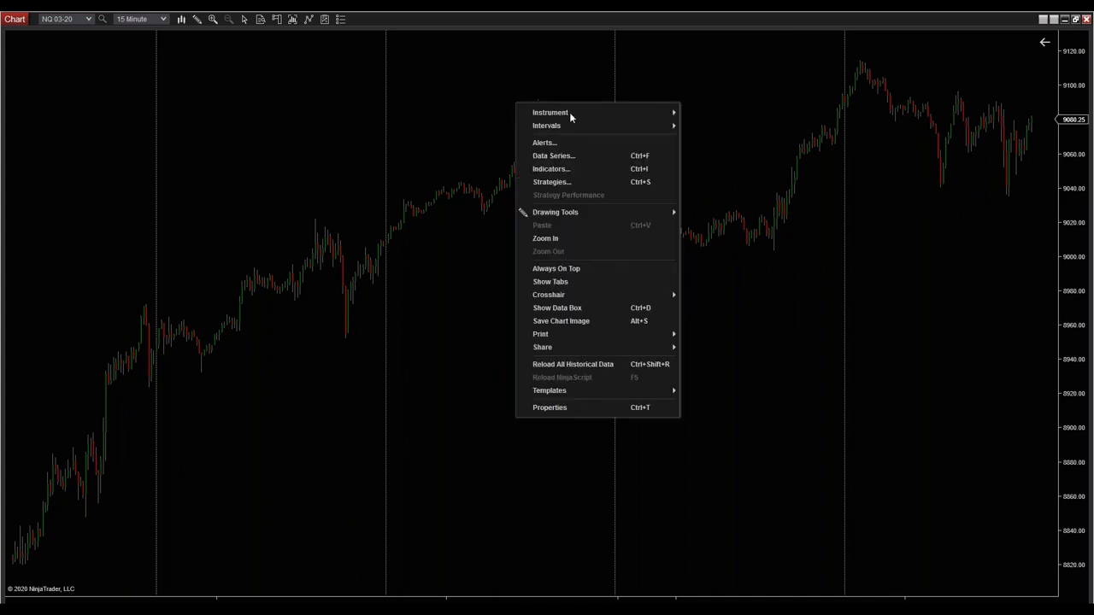
left_click(554, 182)
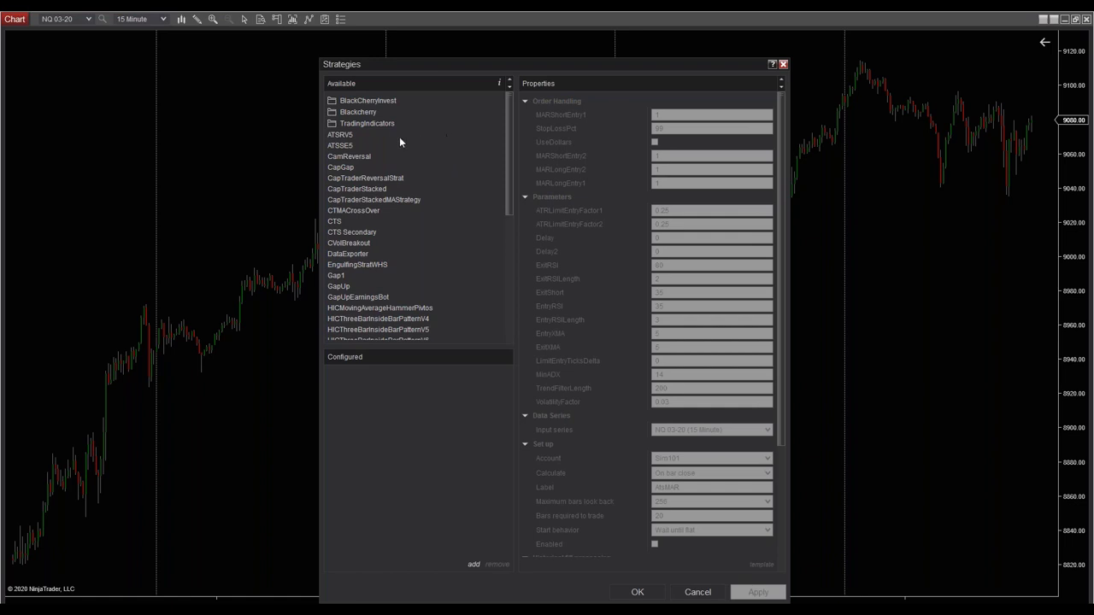
left_click(388, 200)
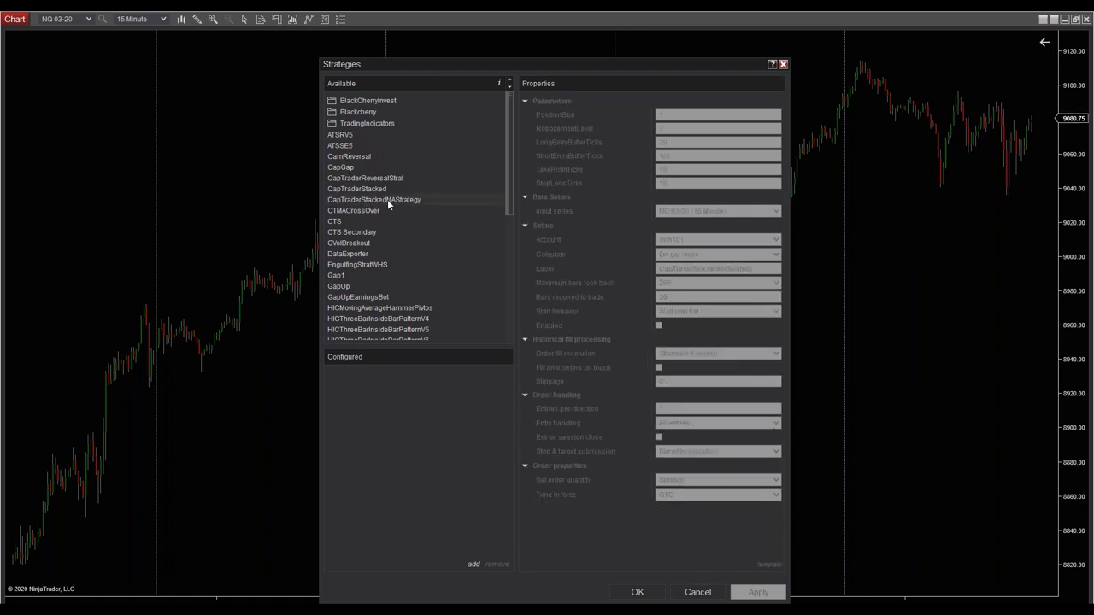
double_click(387, 200)
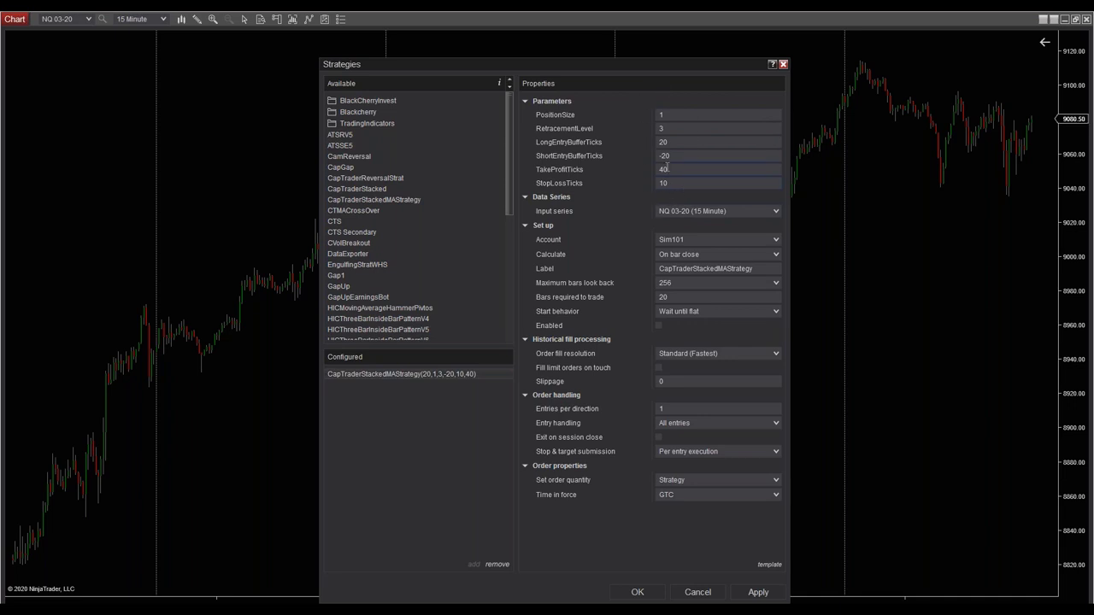
left_click(658, 326)
left_click(637, 591)
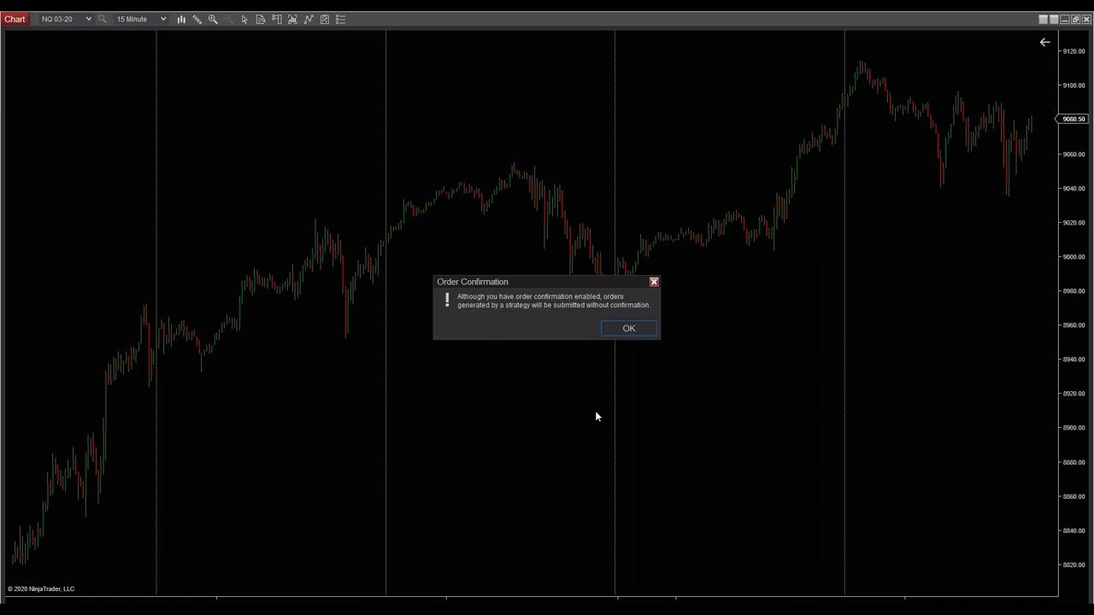
Accept the order confirmation for the strategy and dismiss both error messages
left_click(612, 334)
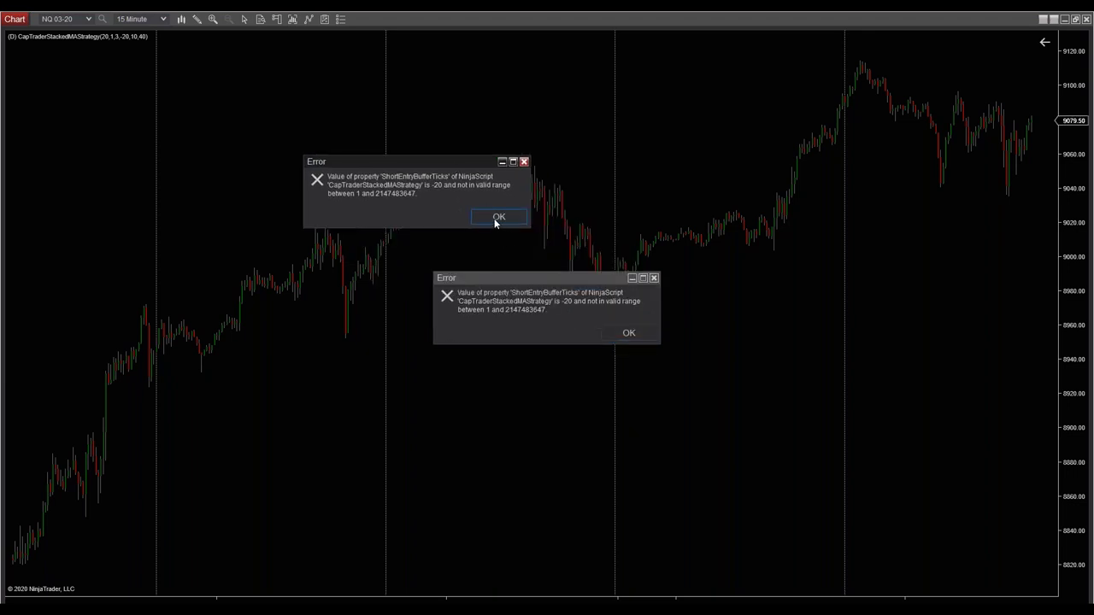
left_click(496, 224)
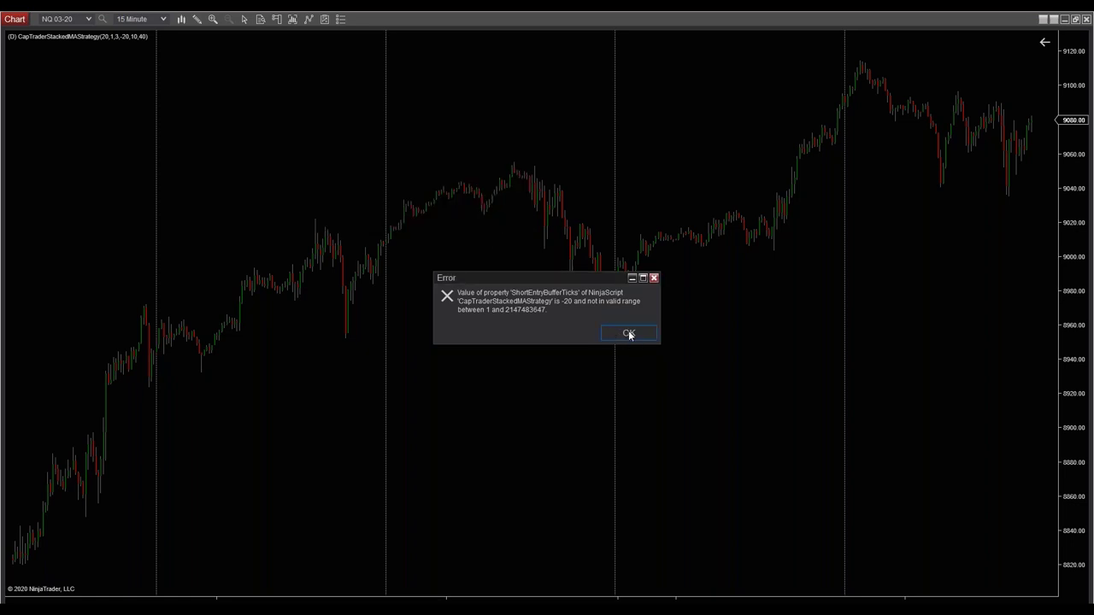
left_click(628, 334)
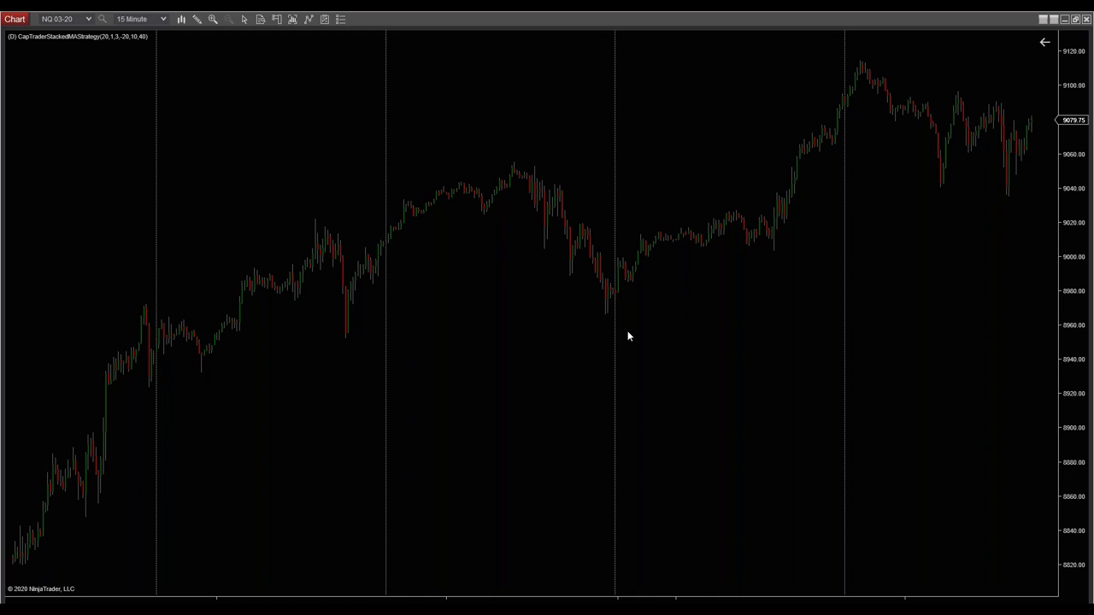
Return to the strategy's Inputs and Variables page in the Strategy Builder
left_click_drag(501, 139, 515, 90)
left_click(632, 455)
left_click(634, 456)
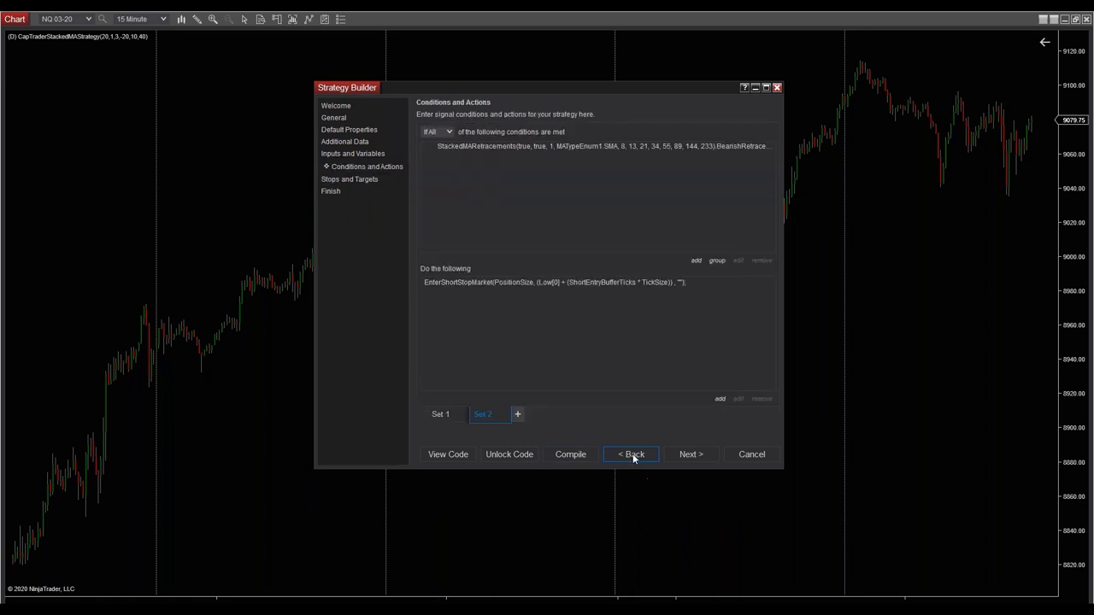
left_click(634, 456)
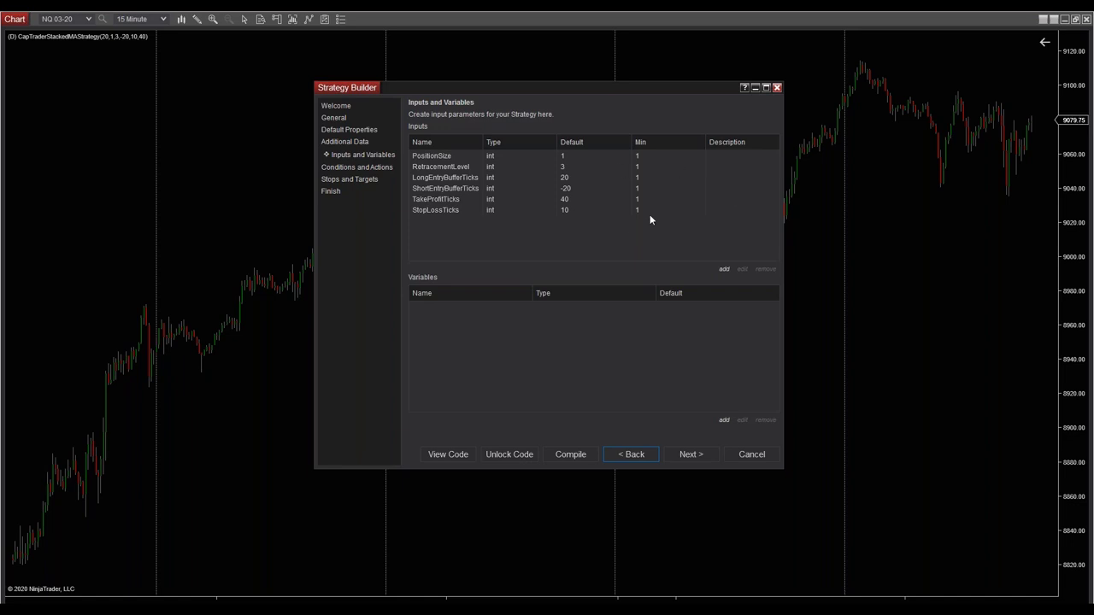
Try to edit the ShortEntryBufferTicks input parameter
left_click(445, 190)
left_click(456, 223)
left_click(456, 188)
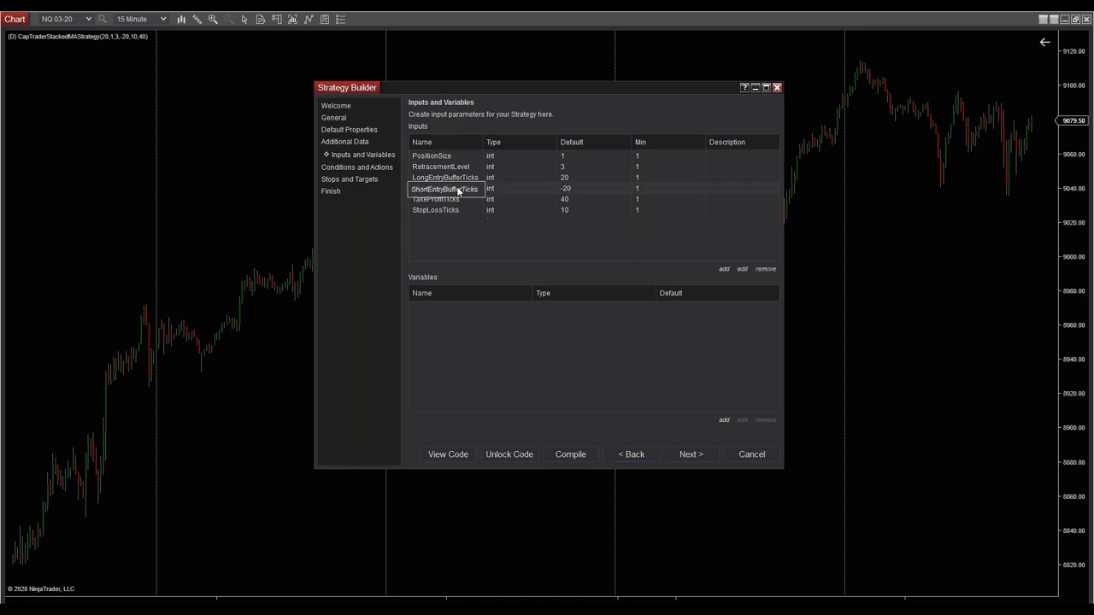
key("Delete")
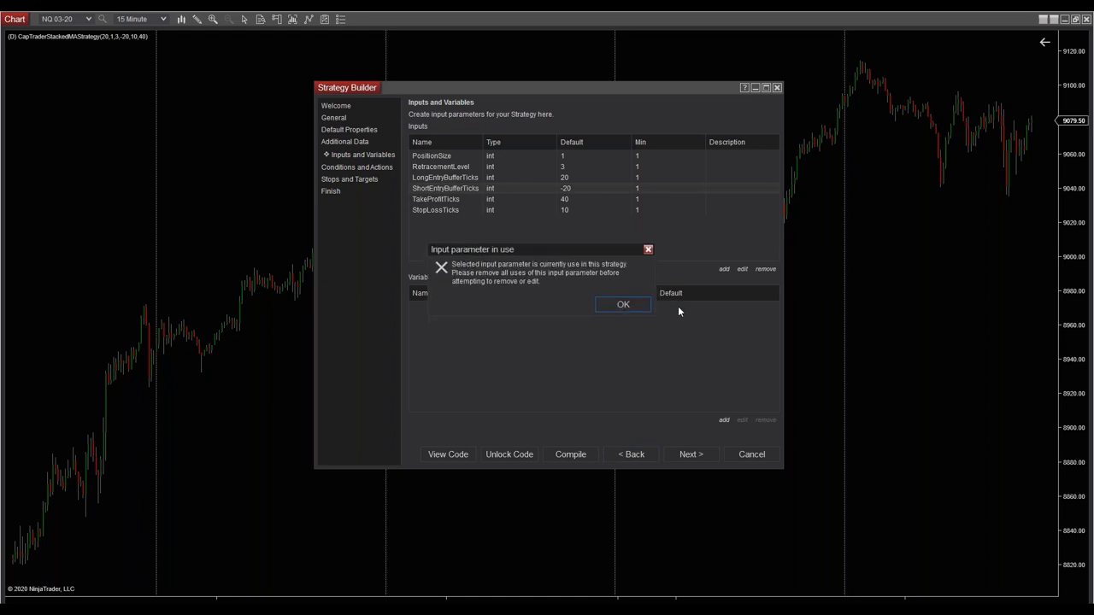
left_click(609, 305)
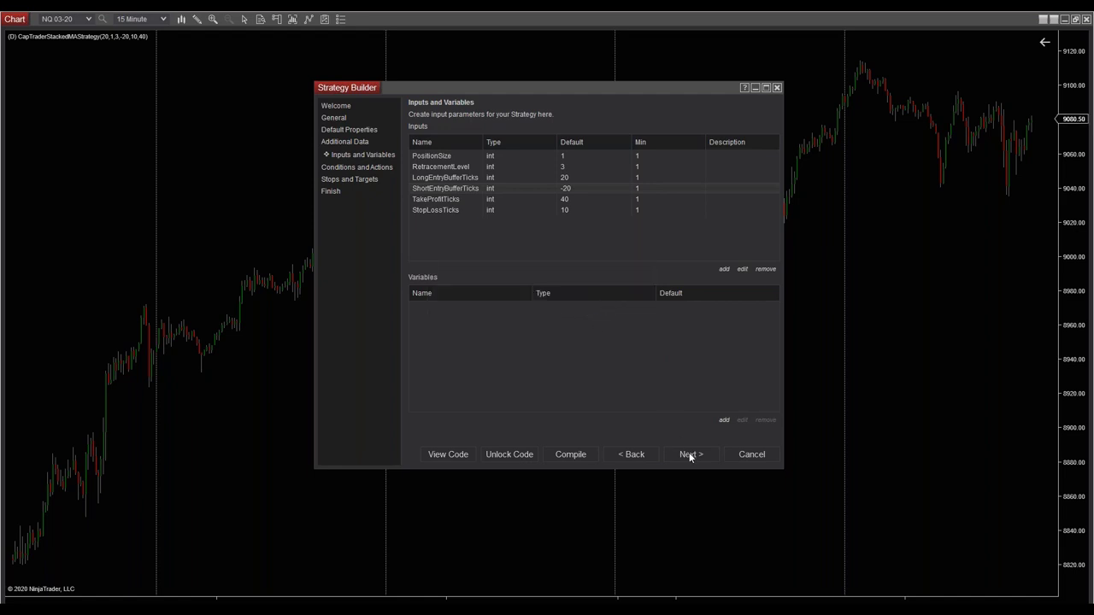
In Set 2, replace the short stop order's stop price offset with a numeric value of 0 ticks
key("Return")
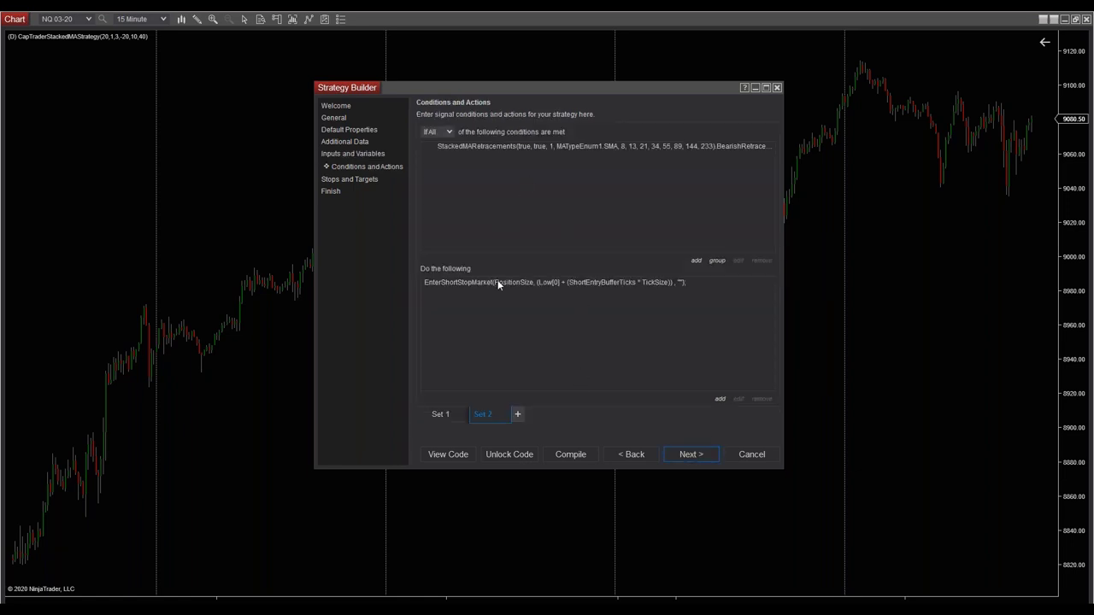
left_click(493, 284)
double_click(494, 282)
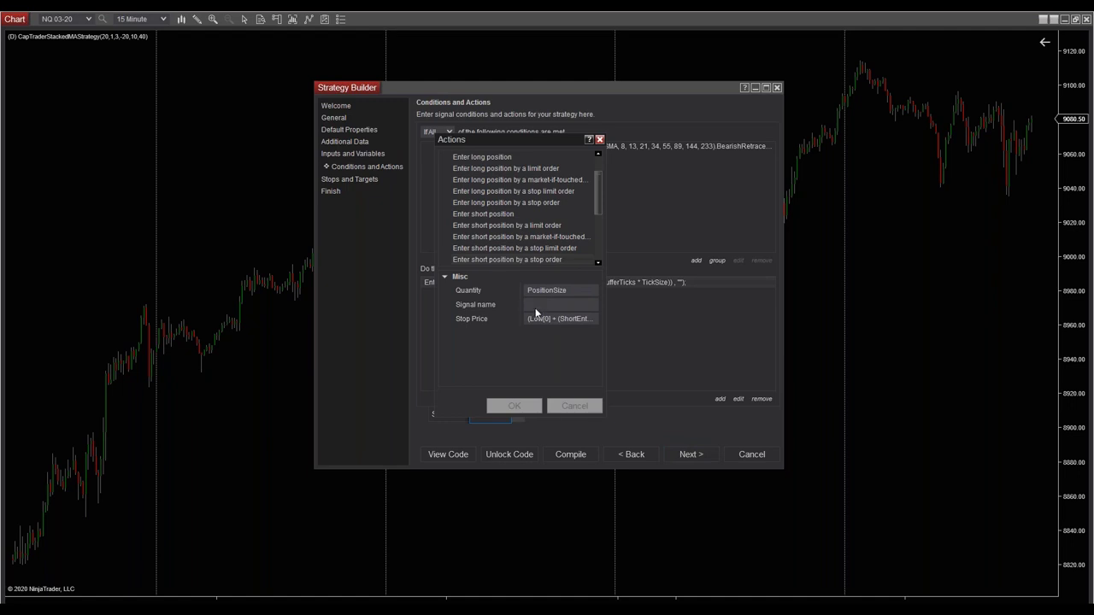
left_click(590, 319)
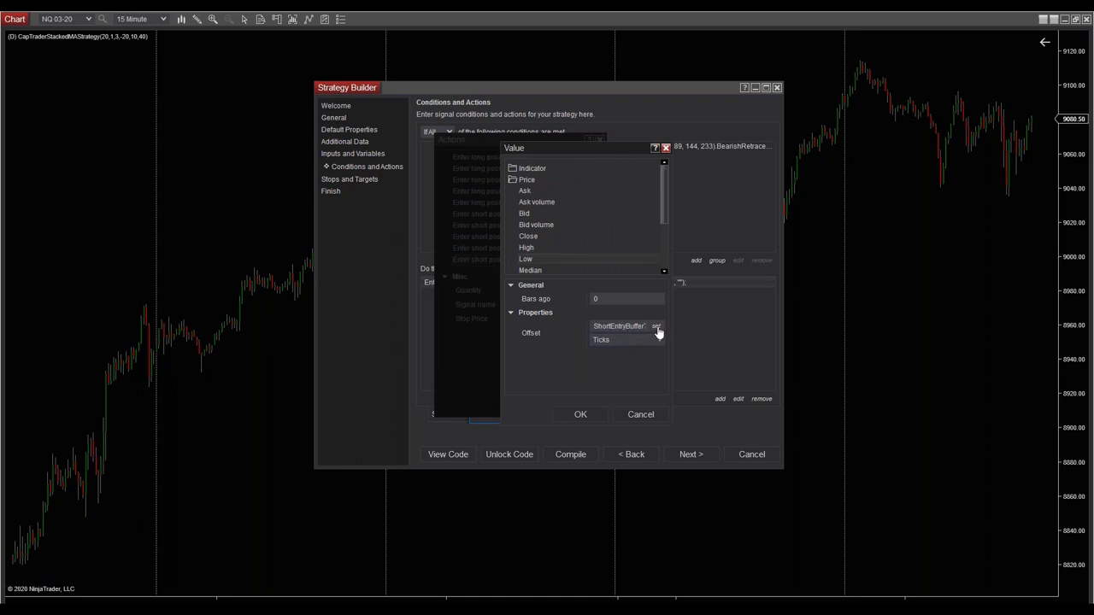
left_click(657, 326)
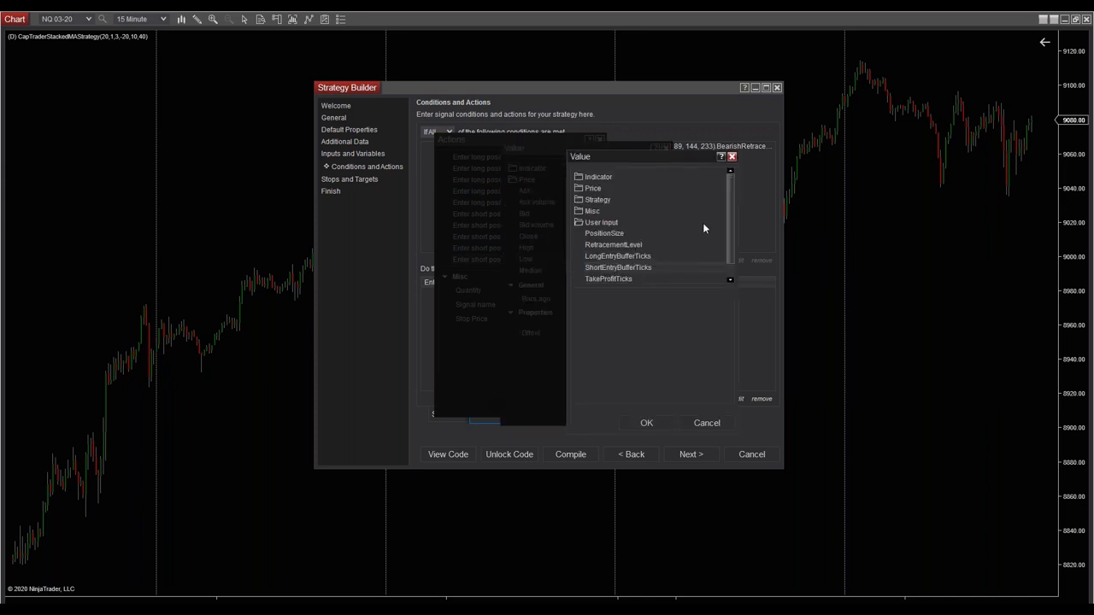
left_click(600, 224)
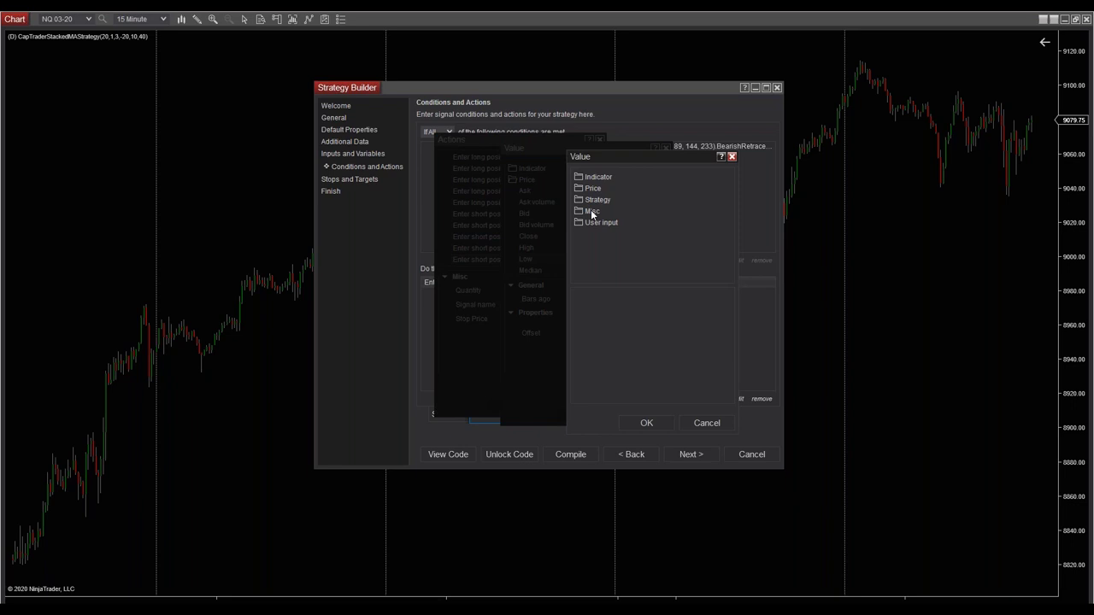
left_click(592, 212)
left_click(606, 275)
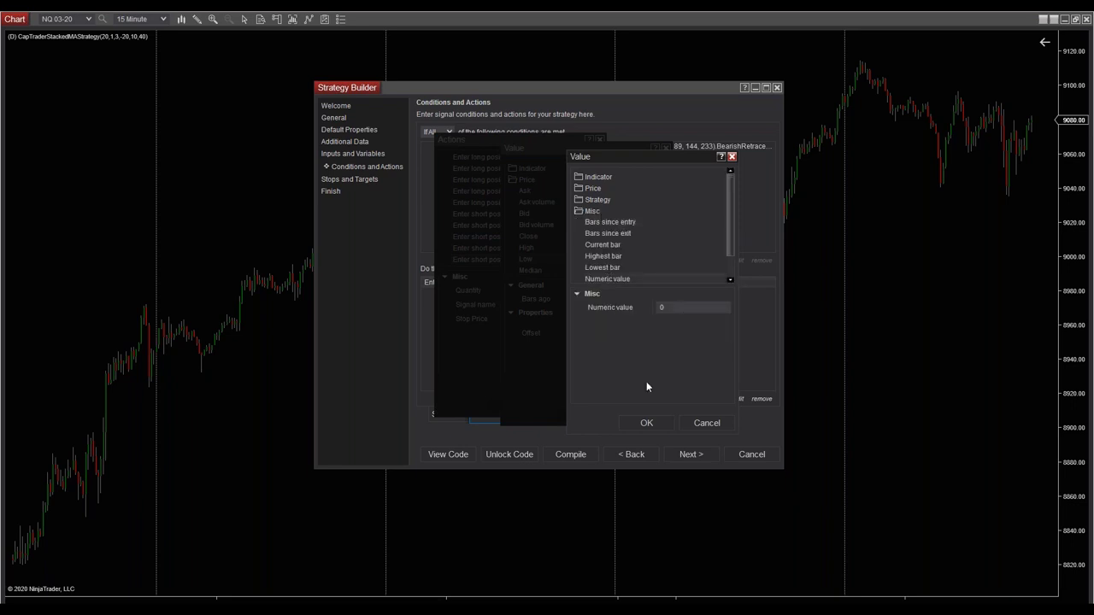
left_click(646, 423)
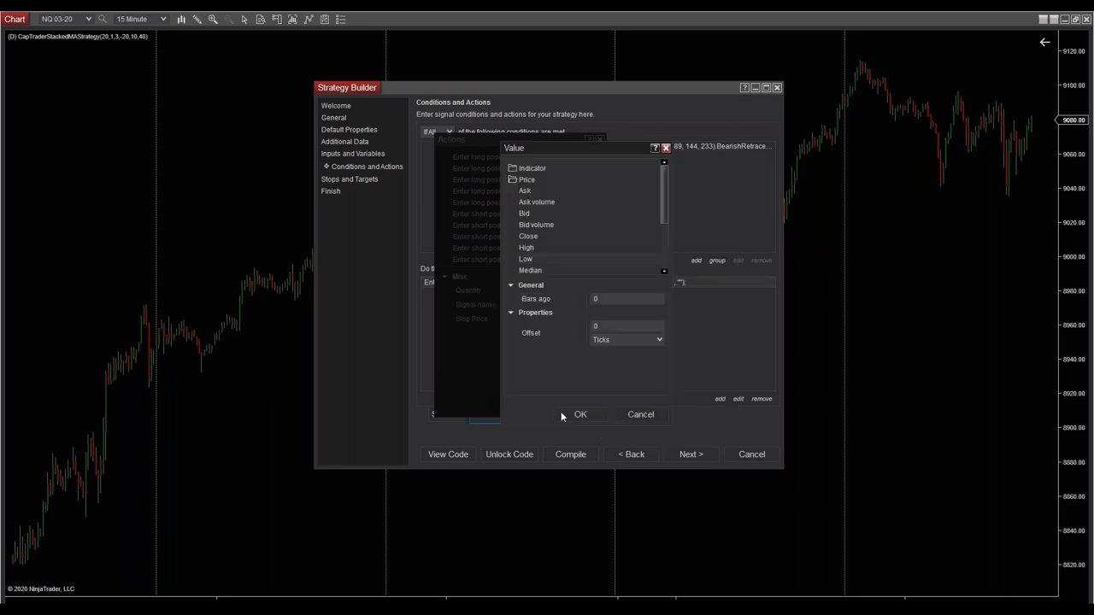
left_click(566, 416)
left_click(524, 408)
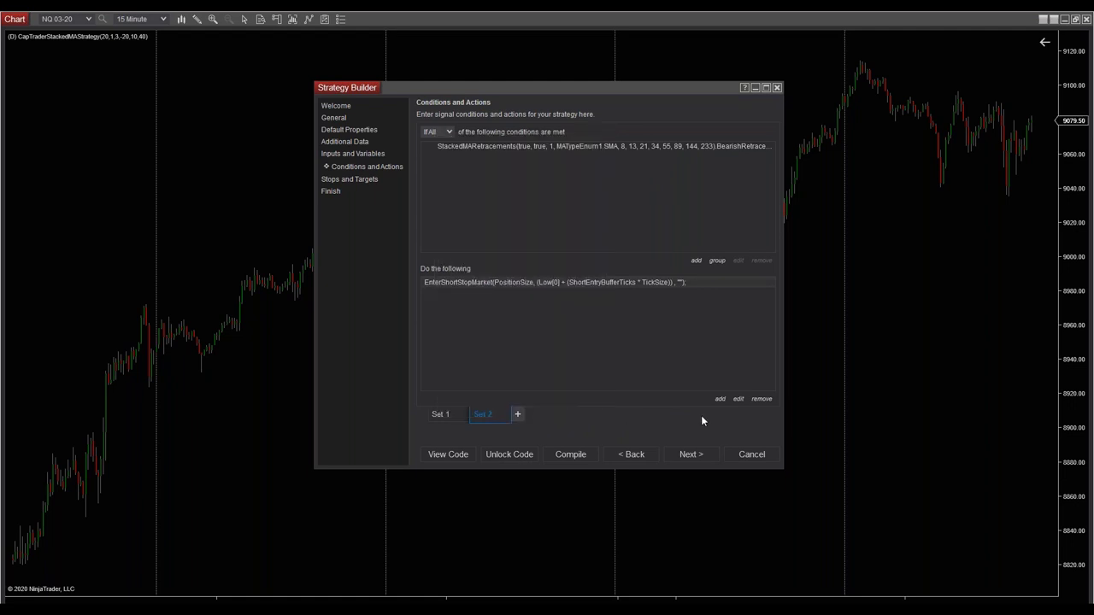
Set the minimum of the ShortEntryBufferTicks input parameter to -9999
left_click(641, 453)
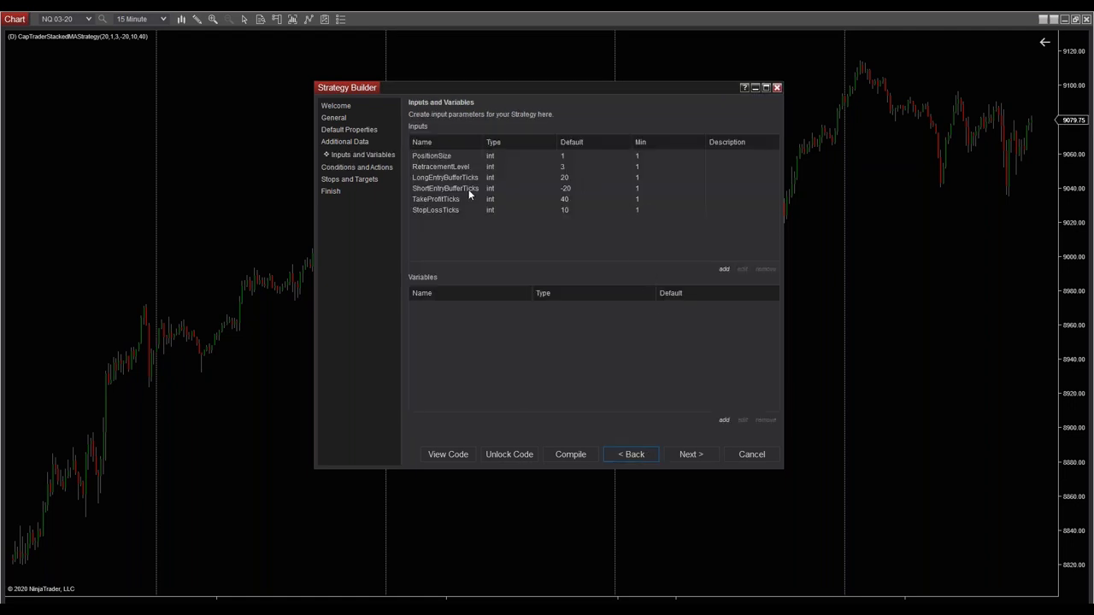
double_click(464, 187)
double_click(539, 288)
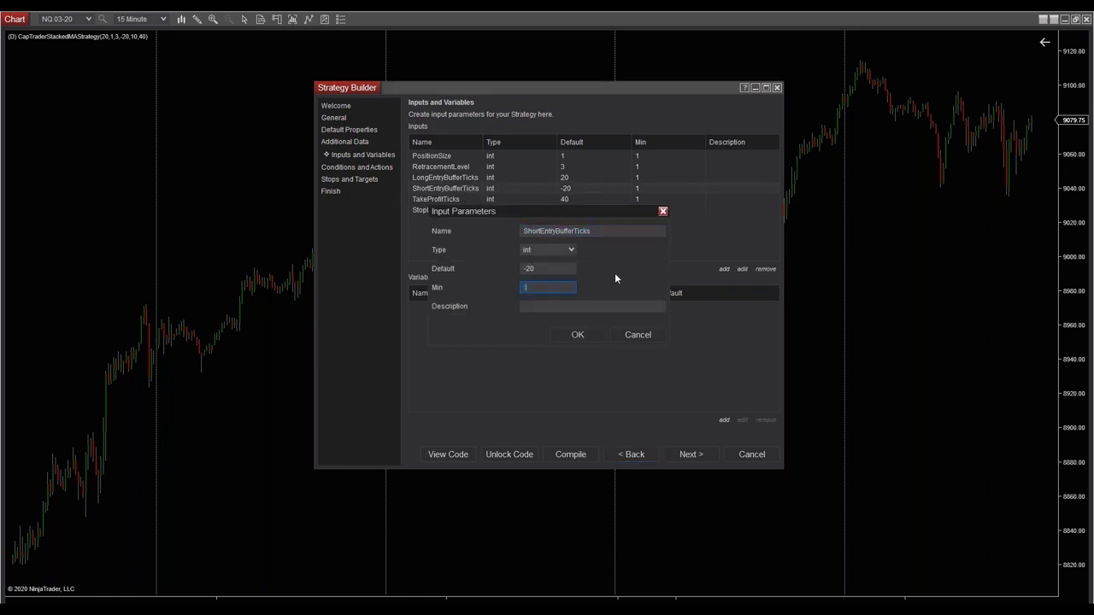
type("-9999")
left_click(560, 335)
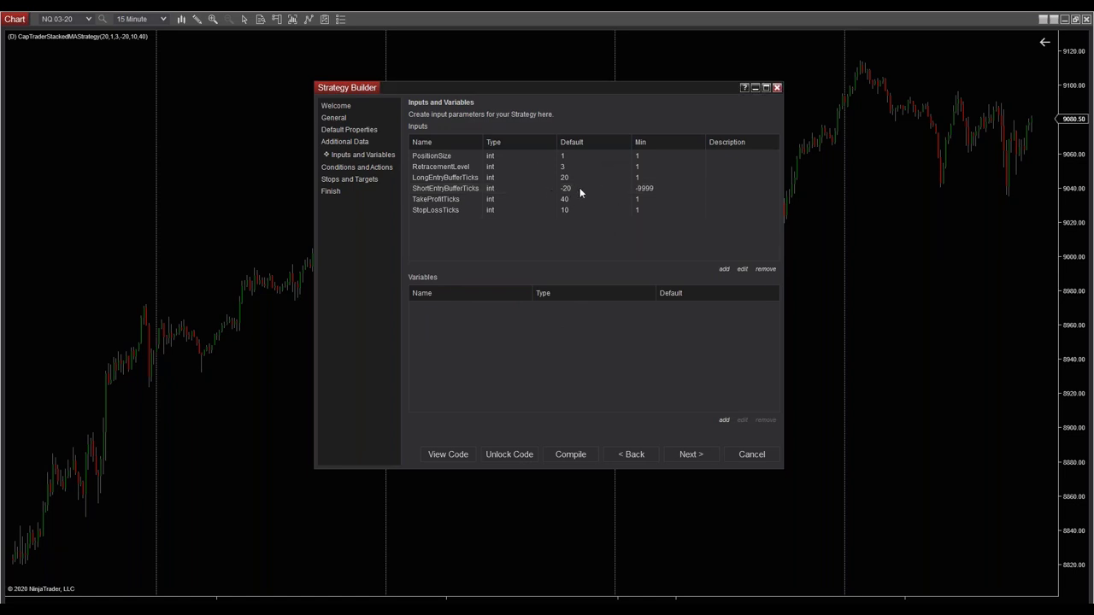
Assign the ShortEntryBufferTicks user input as the Set 2 short order's stop price offset and compile the strategy
left_click(692, 455)
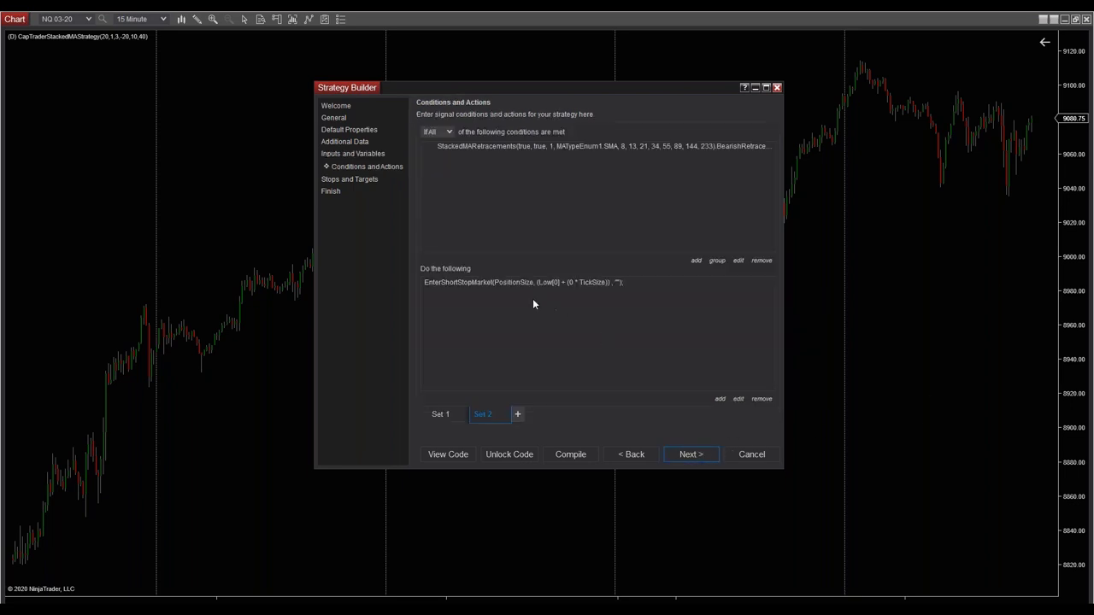
left_click(481, 282)
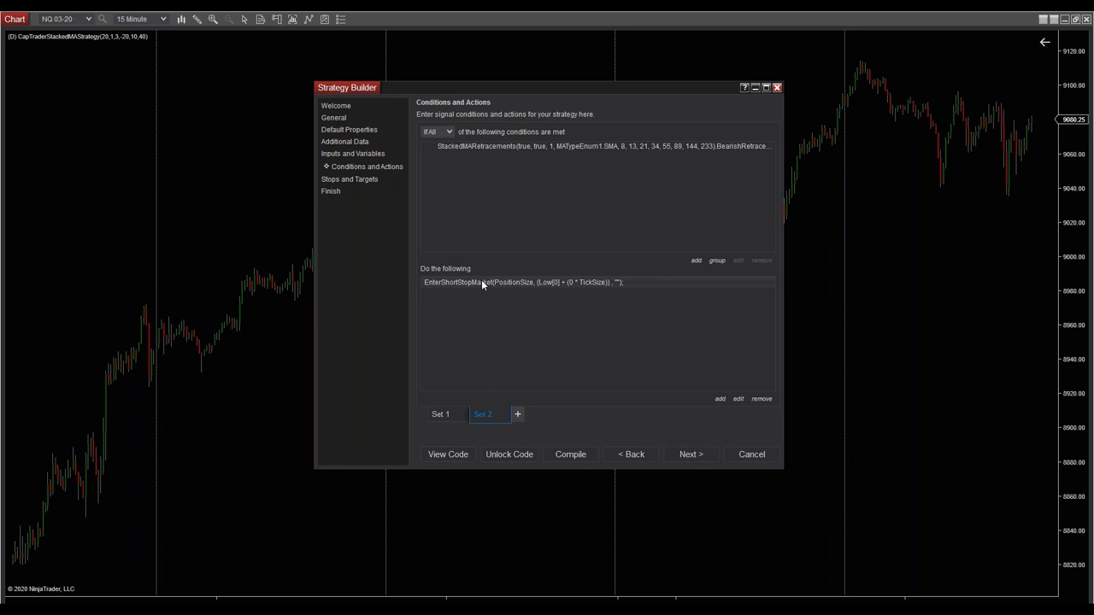
double_click(482, 282)
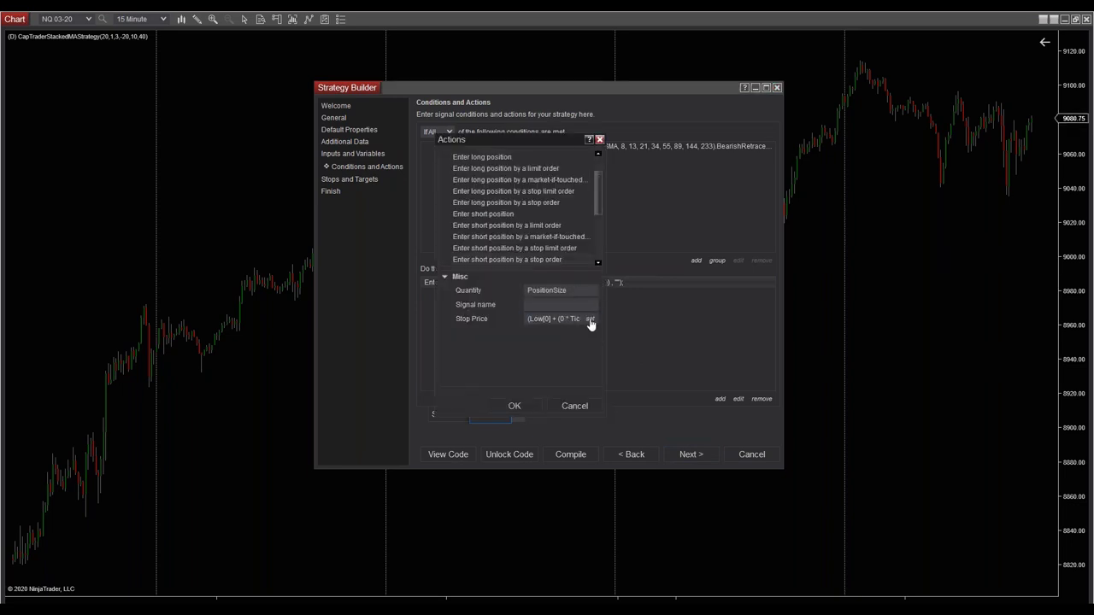
left_click(589, 320)
left_click(654, 325)
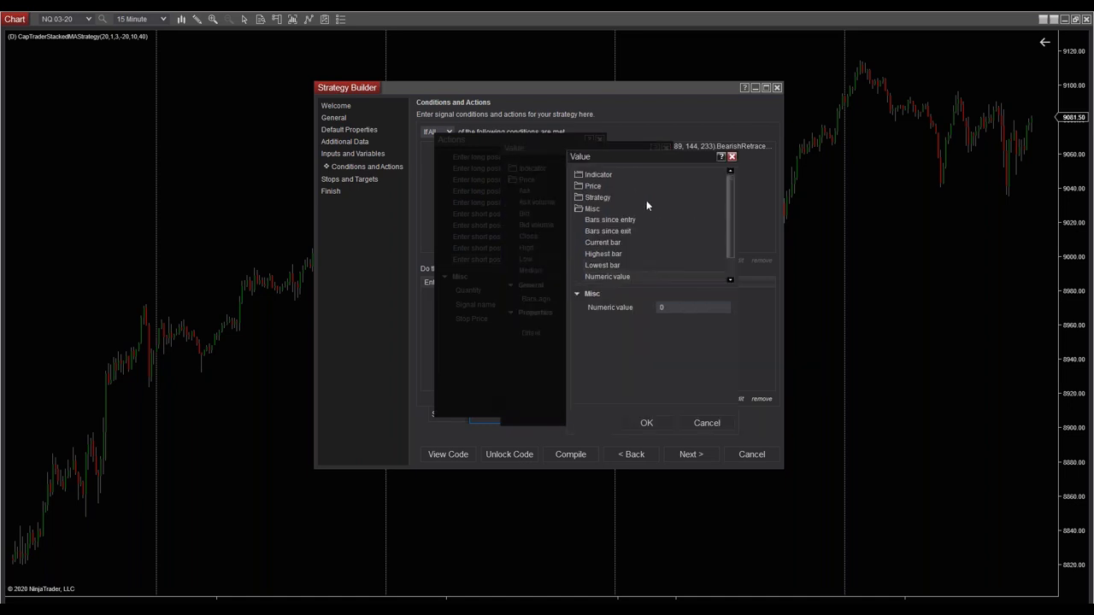
scroll(709, 223, "down", 1)
left_click(607, 275)
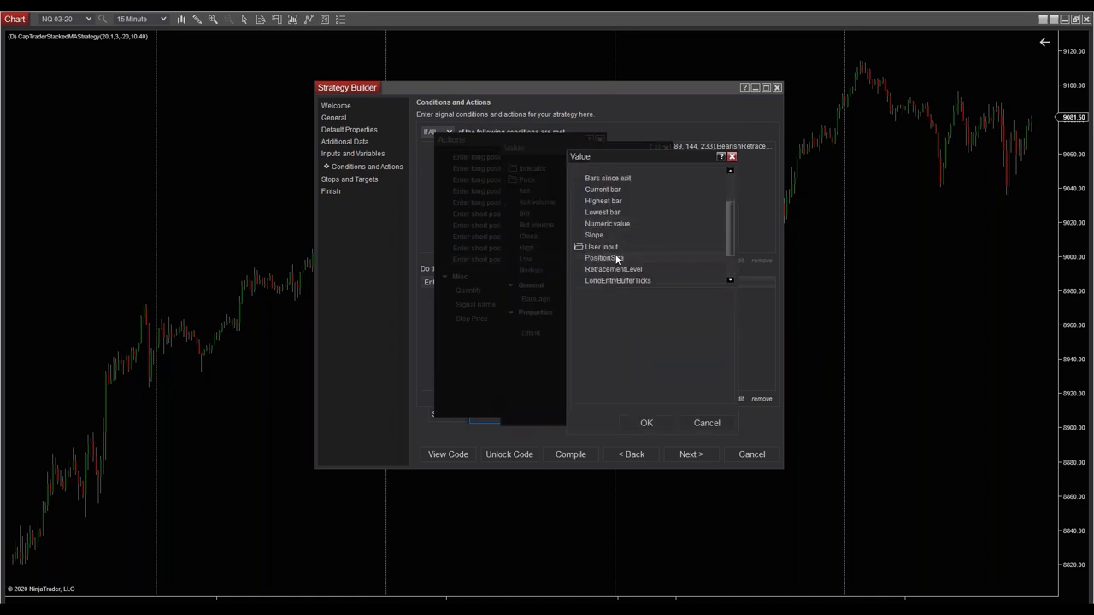
scroll(611, 253, "down", 1)
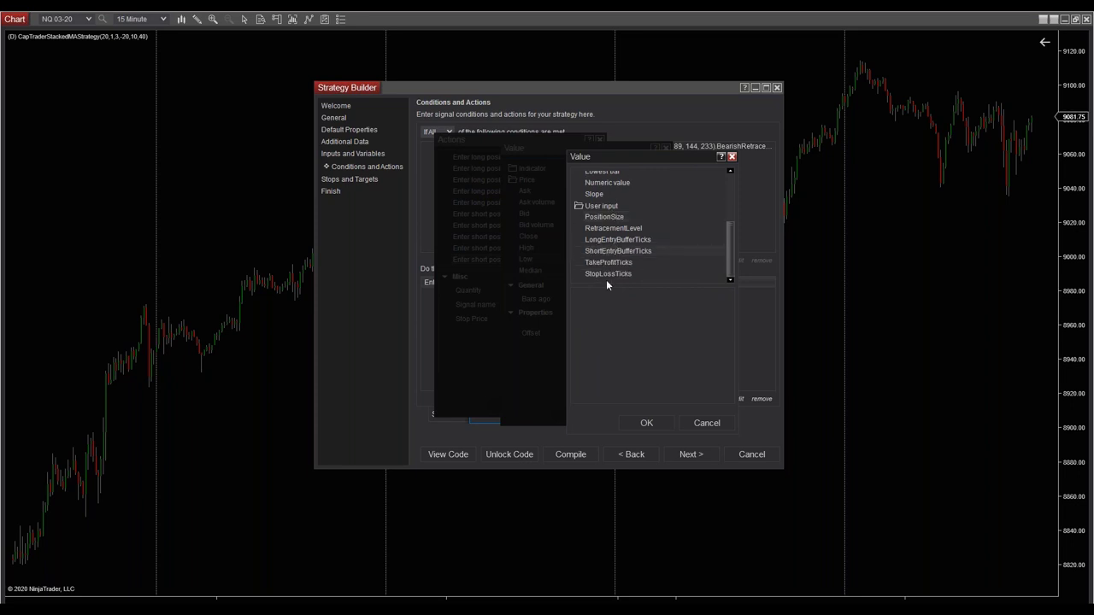
left_click(645, 424)
left_click(586, 412)
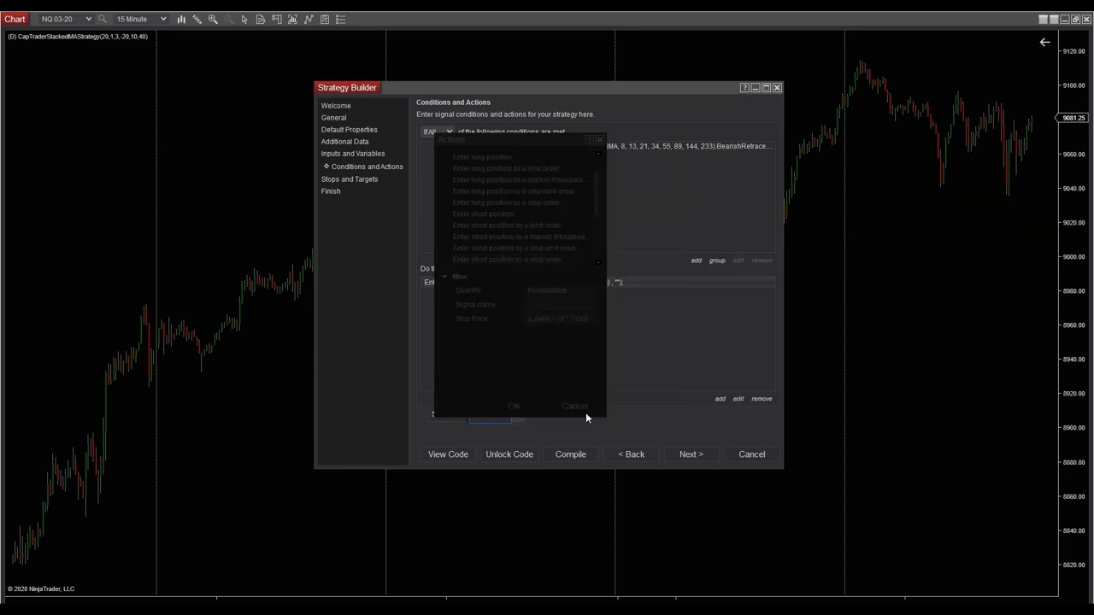
left_click(517, 401)
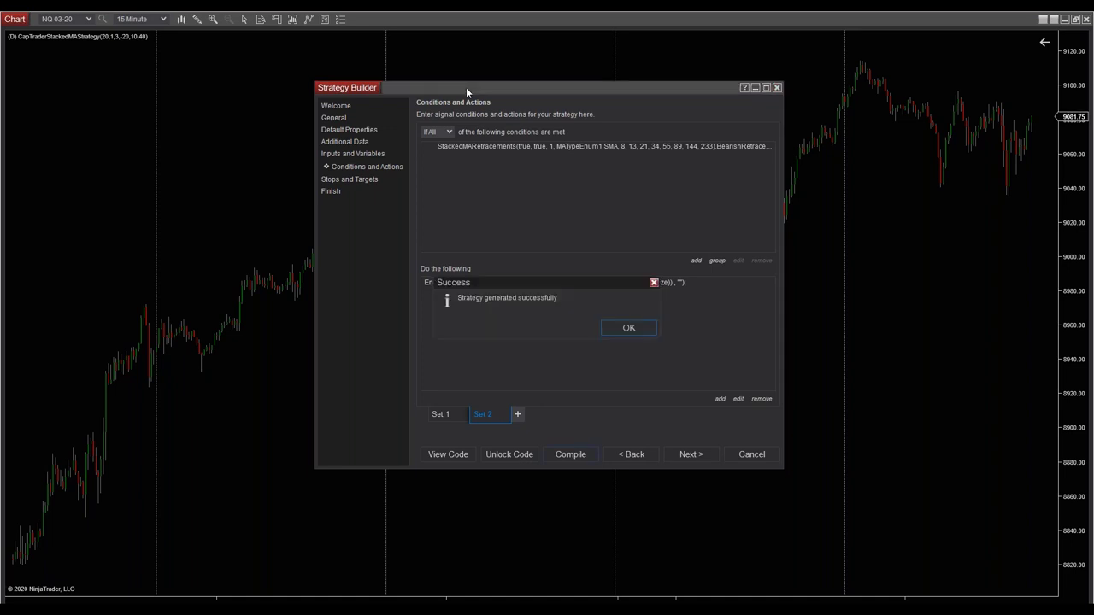
left_click(617, 329)
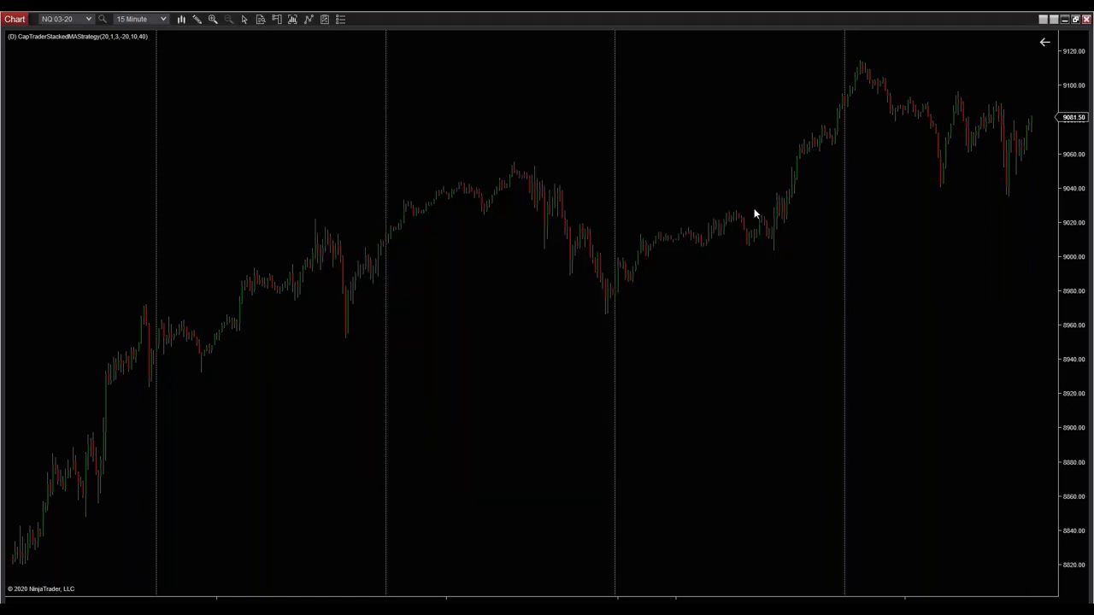
Enable the configured CapTraderStackedMAStrategy on the NQ chart and accept the order confirmation
key("ctrl+s")
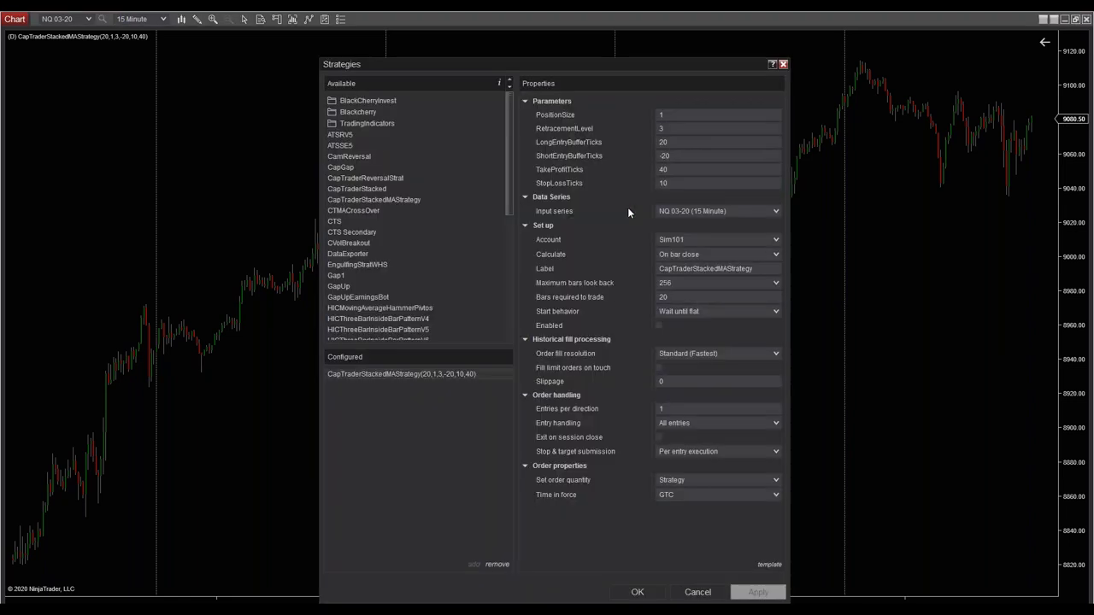
left_click(783, 64)
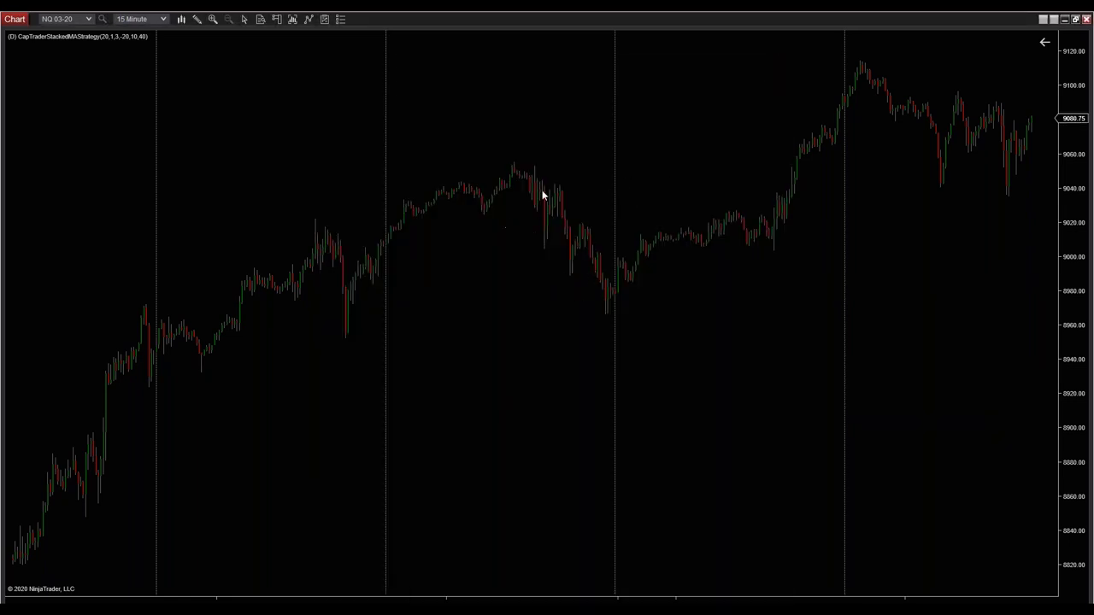
right_click(490, 131)
left_click(584, 209)
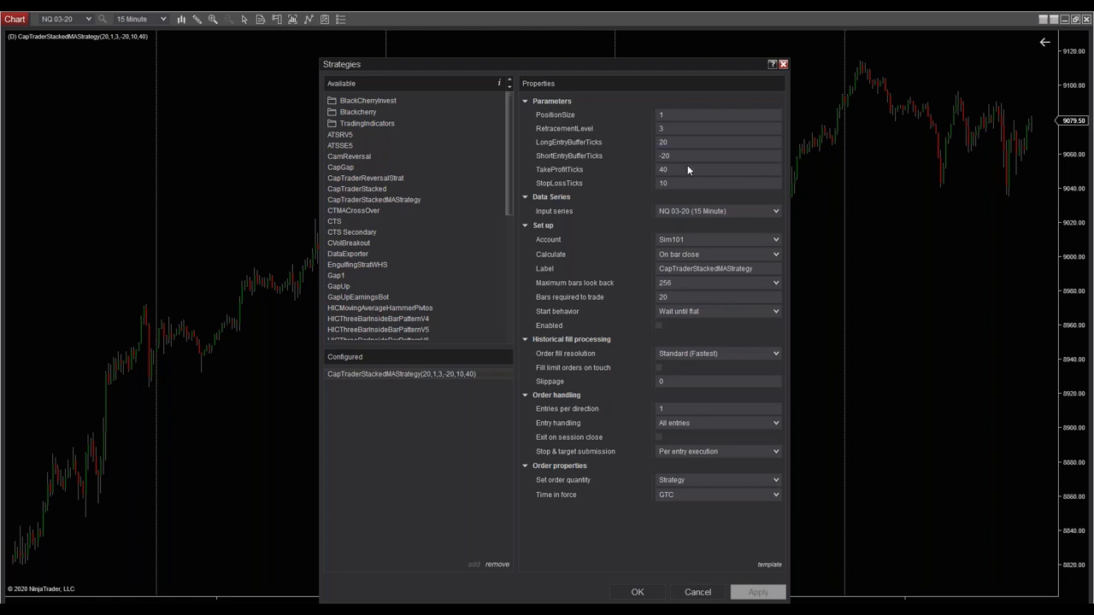
left_click(659, 325)
left_click(636, 594)
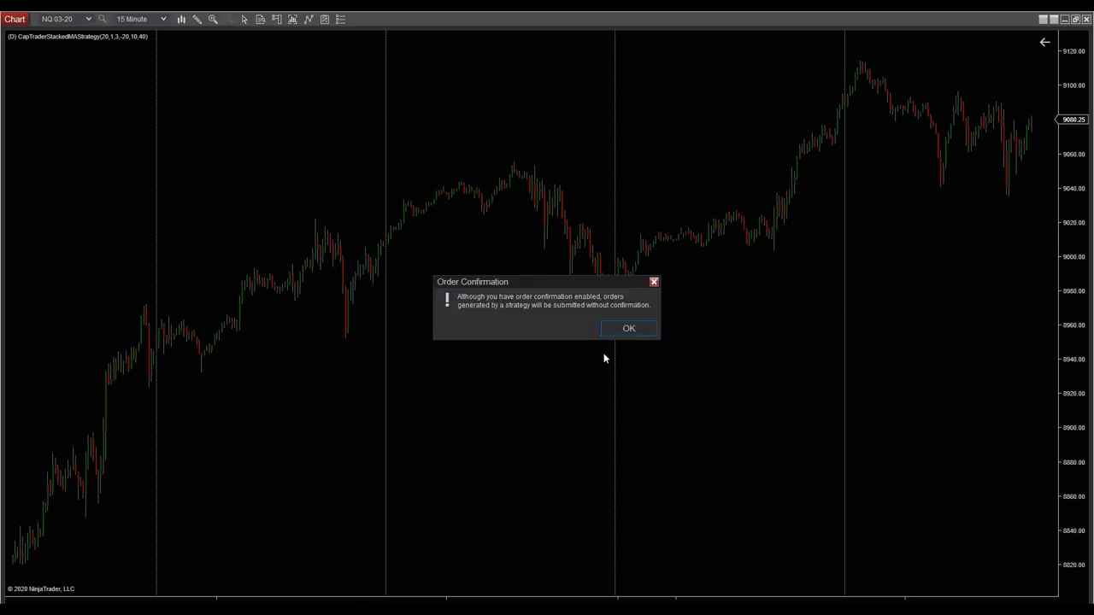
left_click(625, 333)
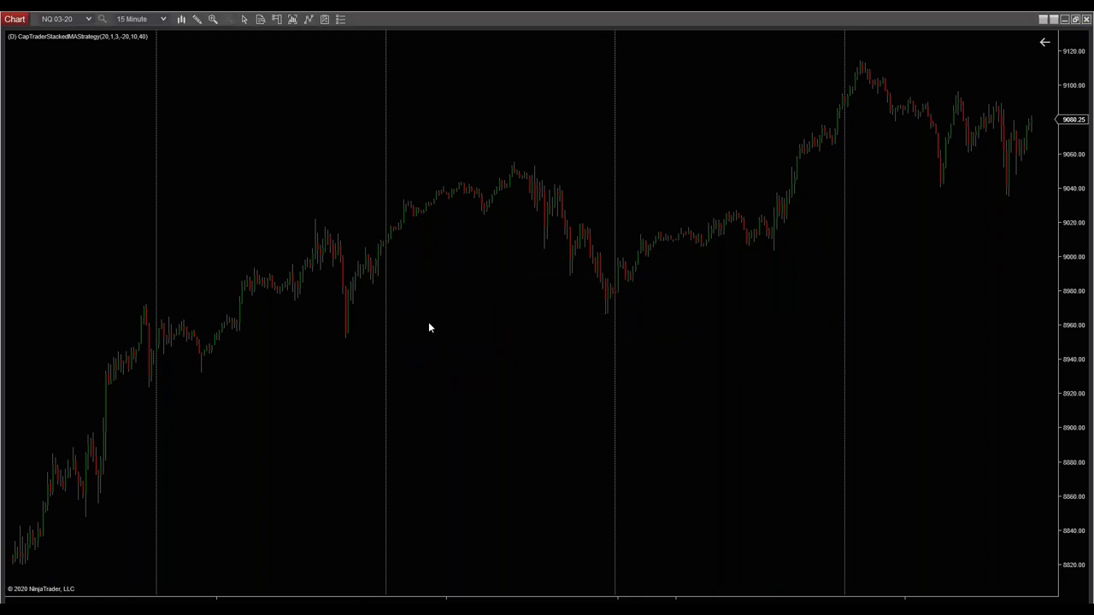
Examine the strategy's historical long and short trades and retracement signals back through the 15-minute NQ chart
scroll(356, 461, "up", 10)
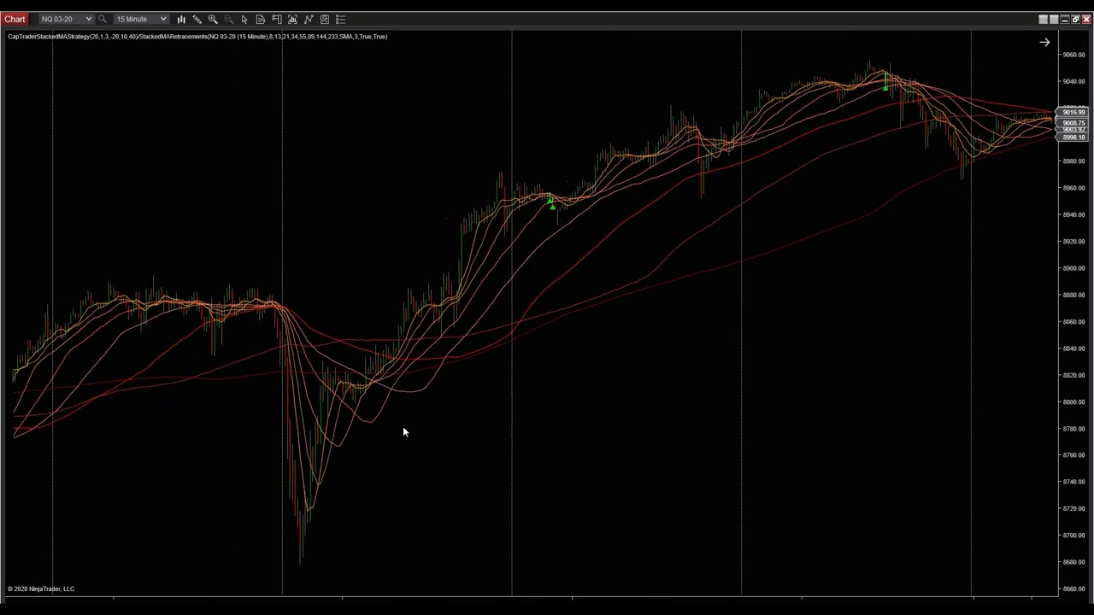
left_click_drag(564, 458, 730, 449)
scroll(730, 448, "up", 15)
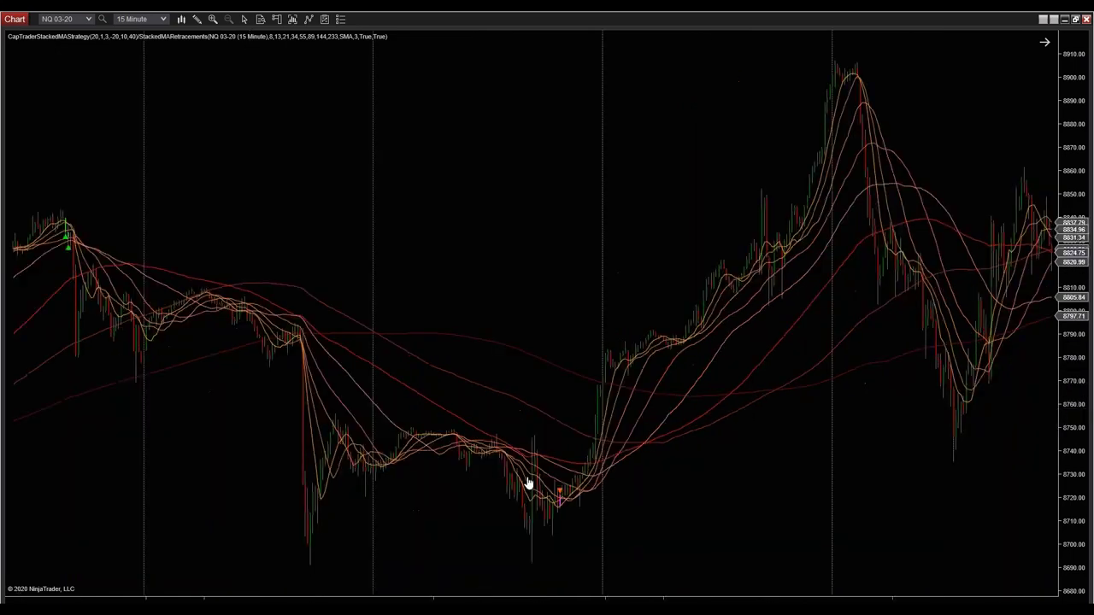
scroll(528, 484, "up", 5)
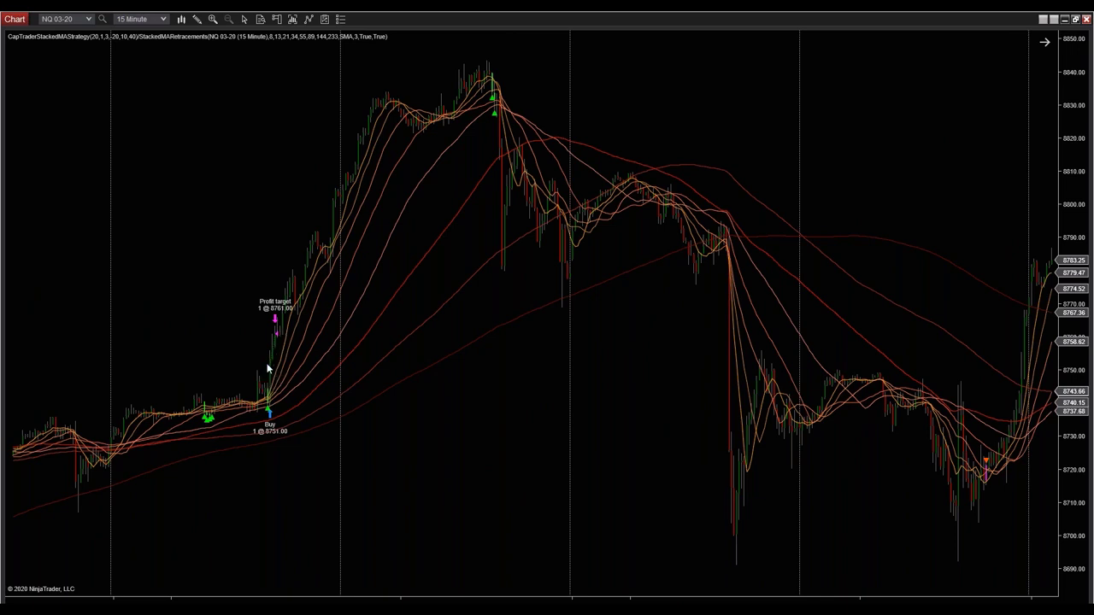
scroll(493, 488, "left", 15)
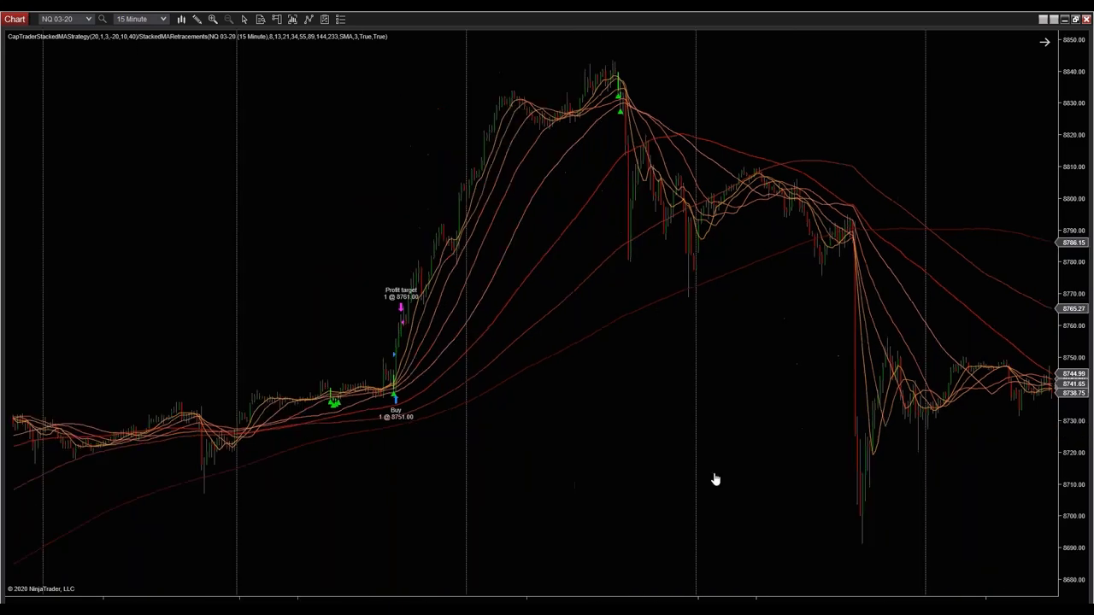
scroll(393, 517, "left", 15)
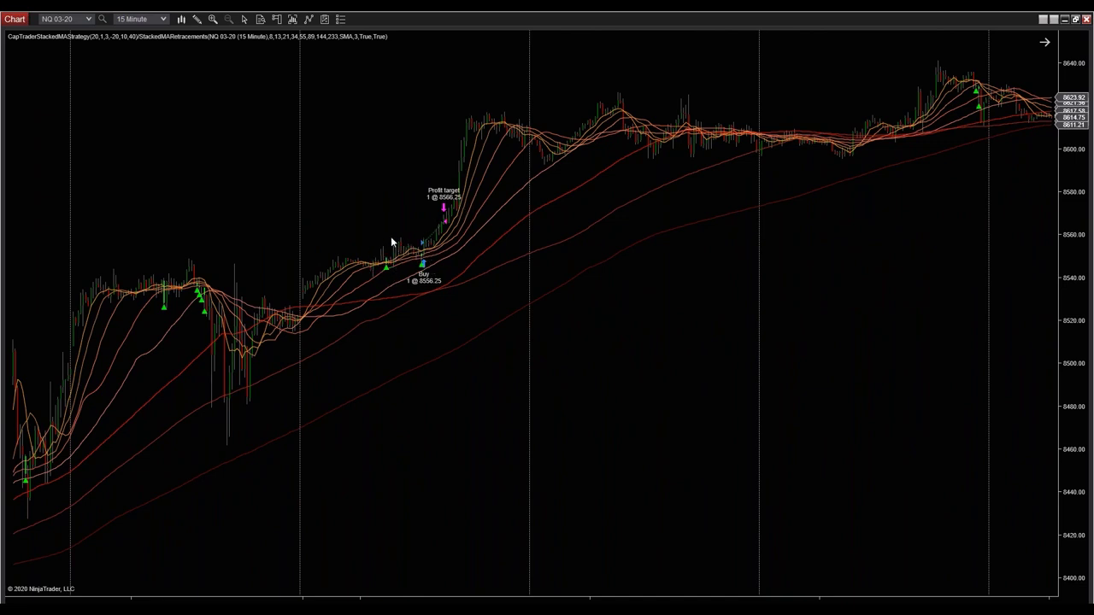
scroll(515, 439, "left", 10)
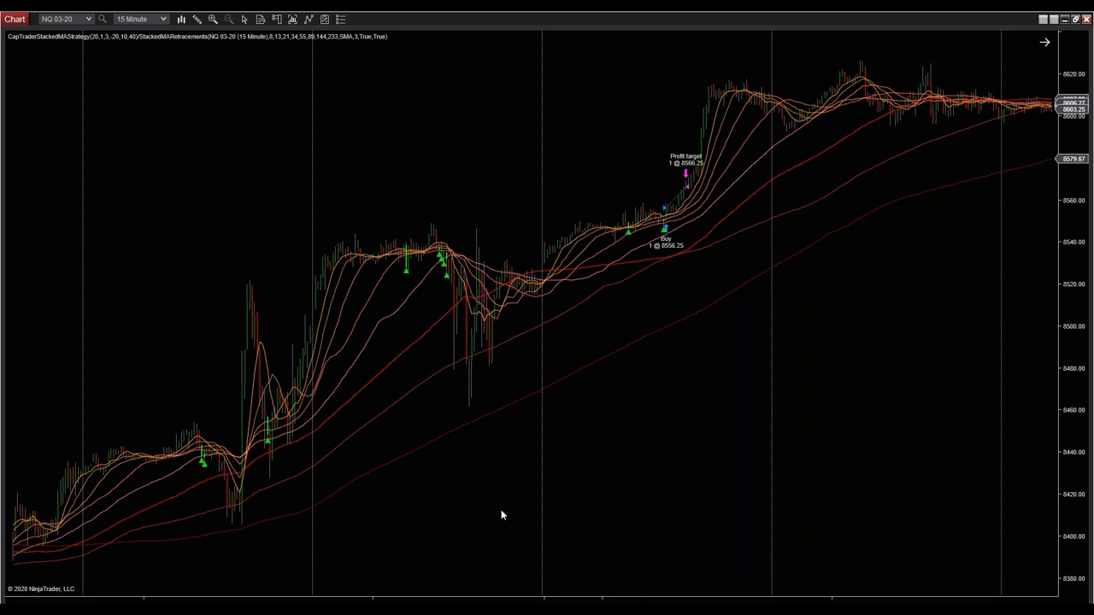
scroll(454, 494, "up", 15)
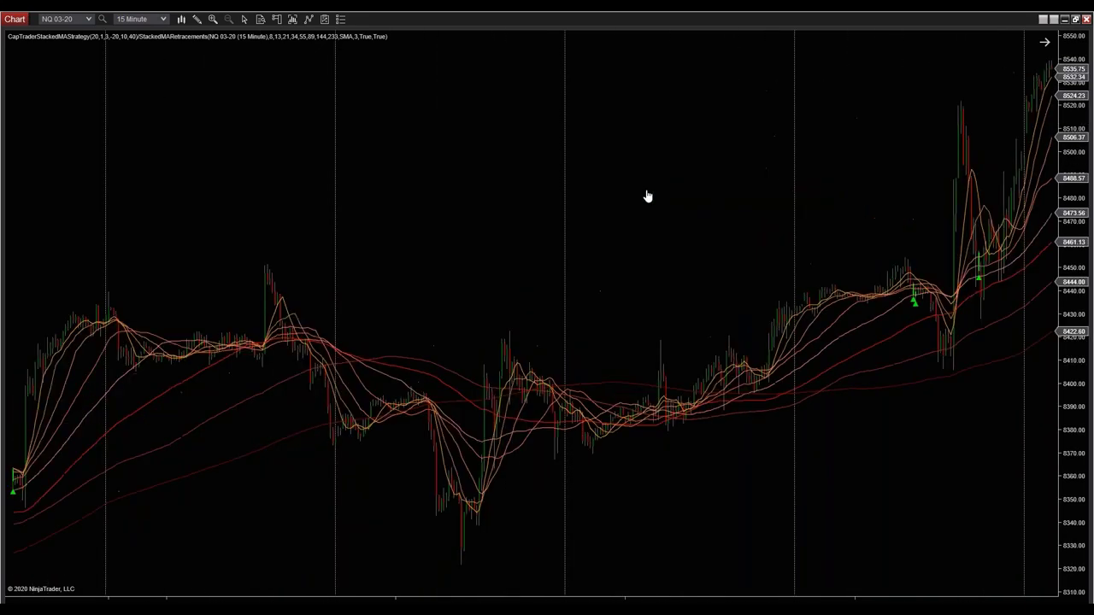
scroll(172, 136, "up", 15)
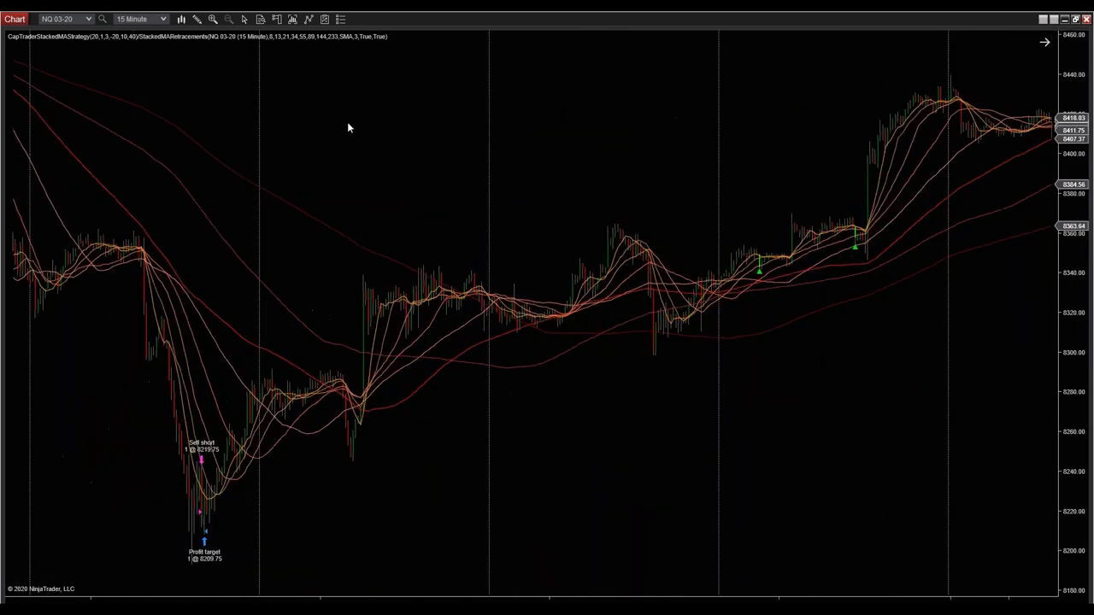
scroll(494, 125, "up", 5)
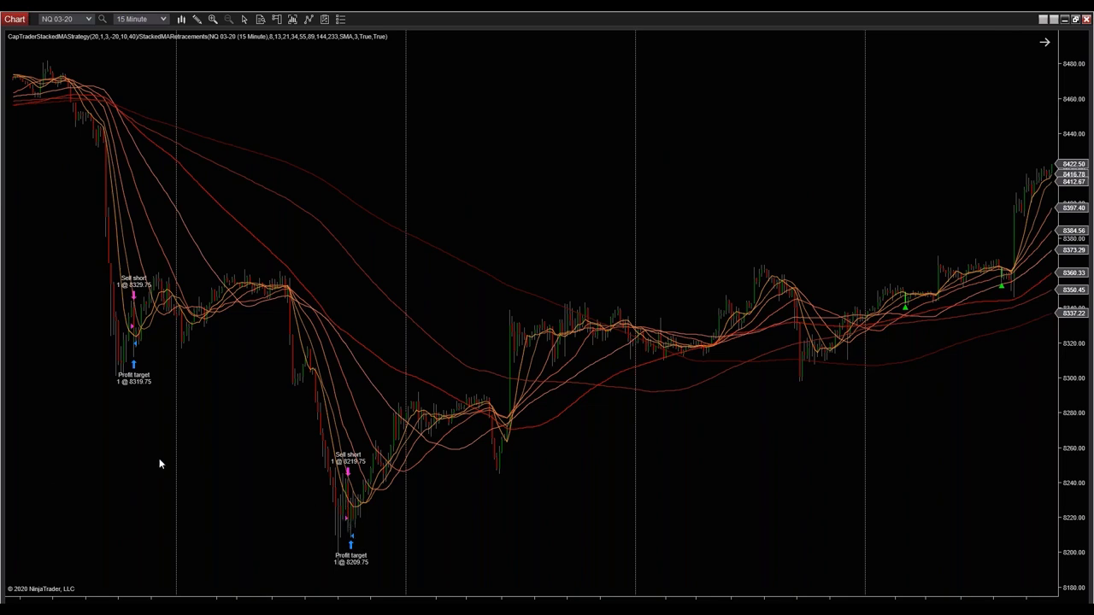
scroll(213, 463, "down", 2)
scroll(241, 466, "up", 2)
left_click_drag(362, 497, 539, 481)
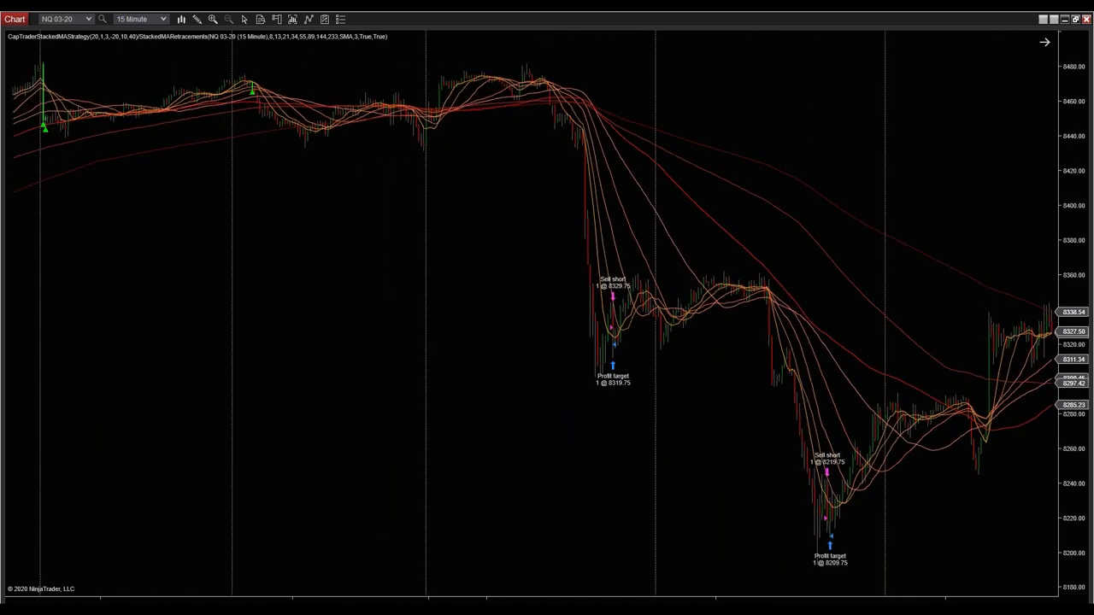
Open the historical performance report of CapTraderStackedMAStrategy, maximize it, and review its total net profit and profit factor
right_click(373, 252)
mouse_move(436, 345)
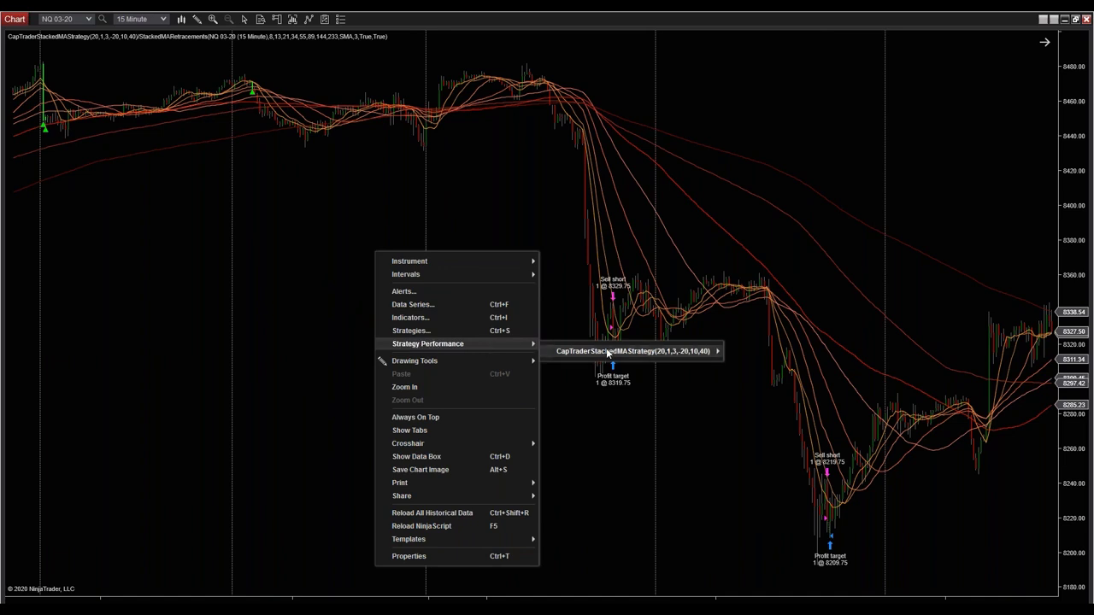
mouse_move(606, 350)
left_click(768, 372)
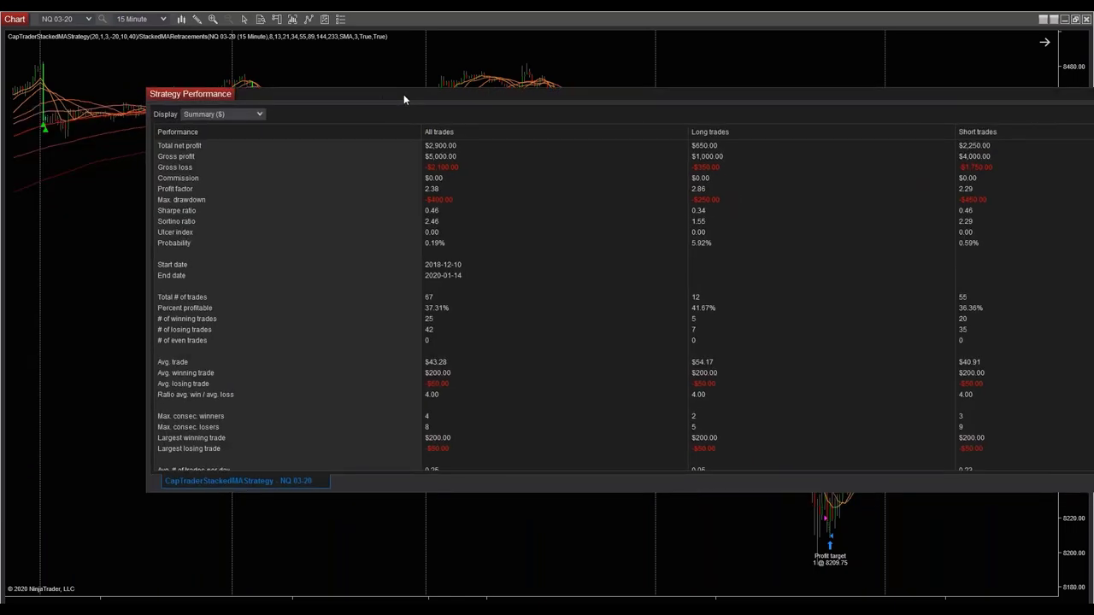
double_click(403, 94)
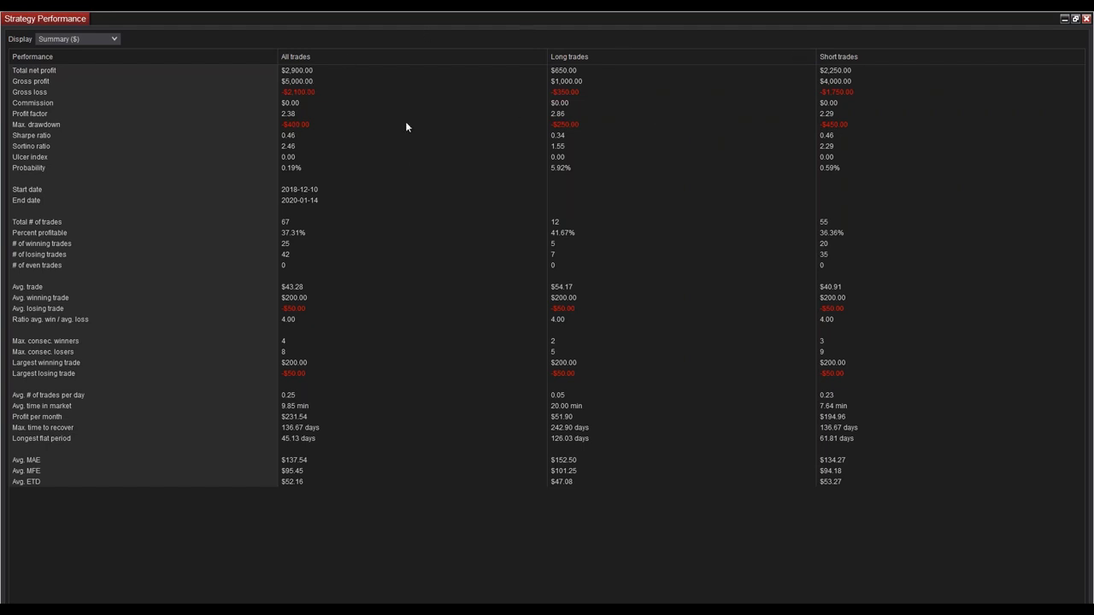
left_click(289, 74)
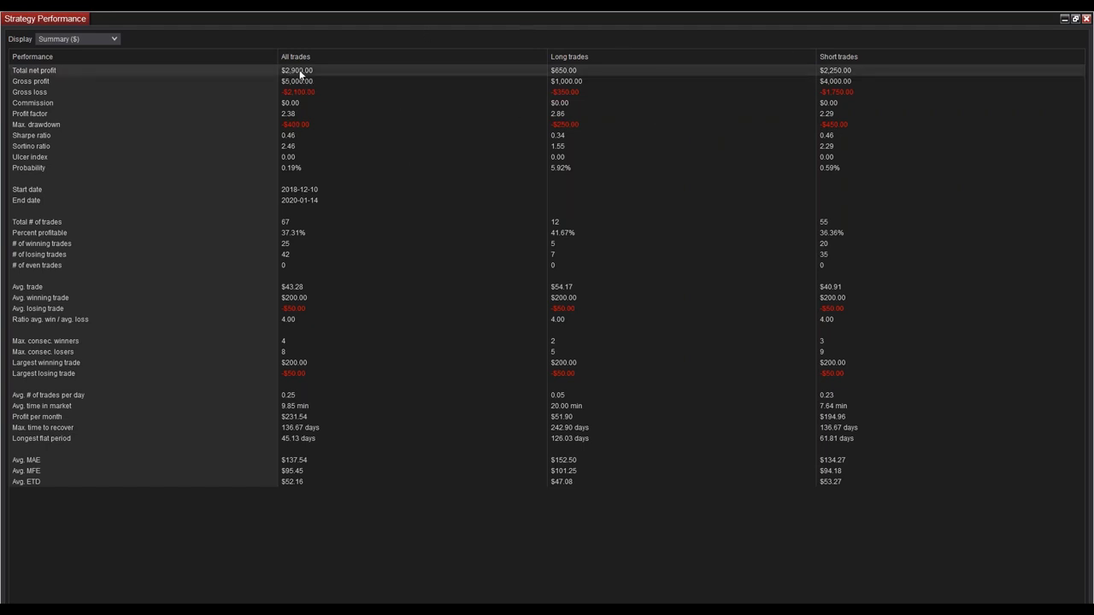
left_click(292, 115)
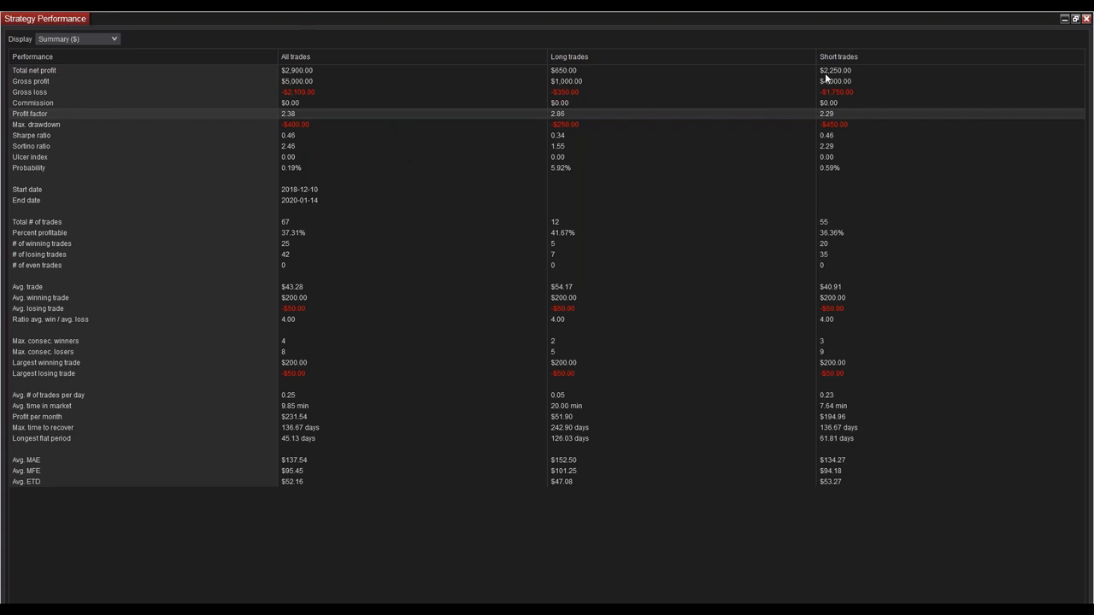
left_click(1065, 18)
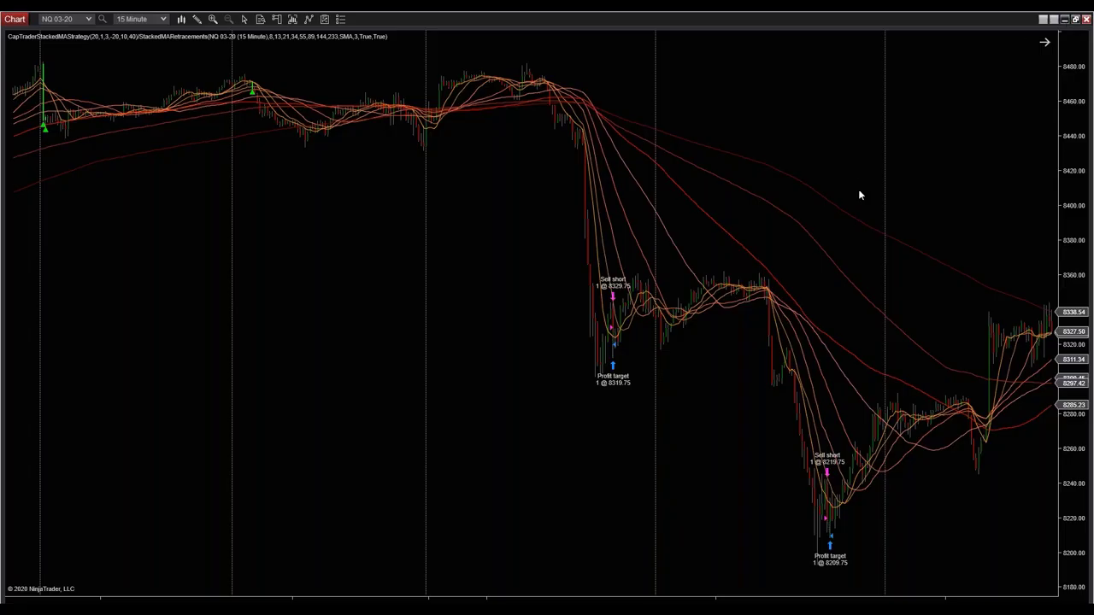
Inspect earlier trades on the NQ chart and review the strategy's historical performance summary once more
scroll(232, 190, "up", 15)
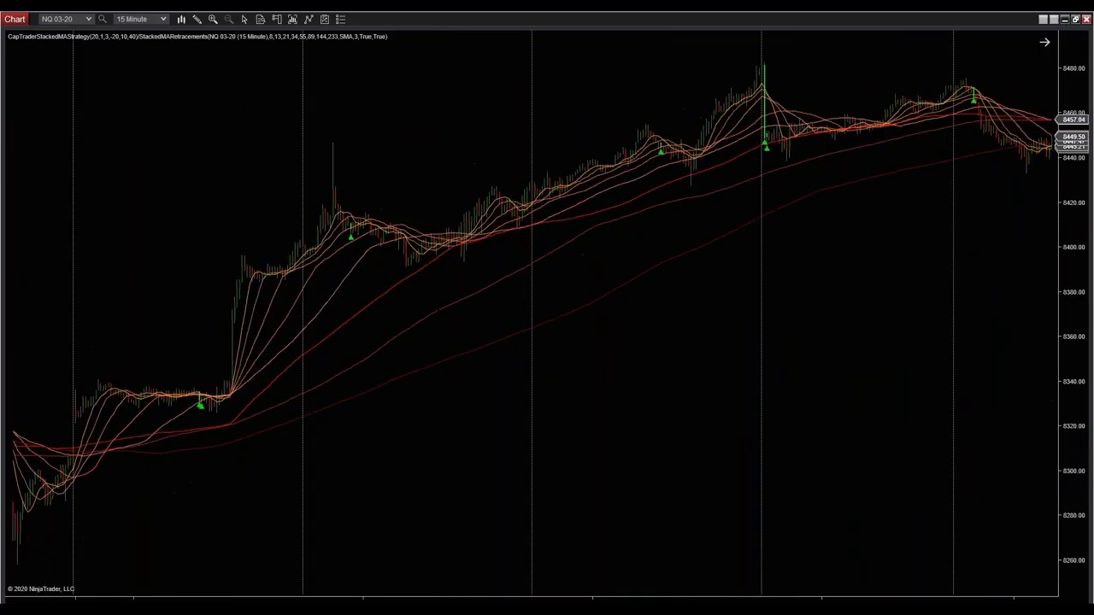
scroll(245, 152, "up", 15)
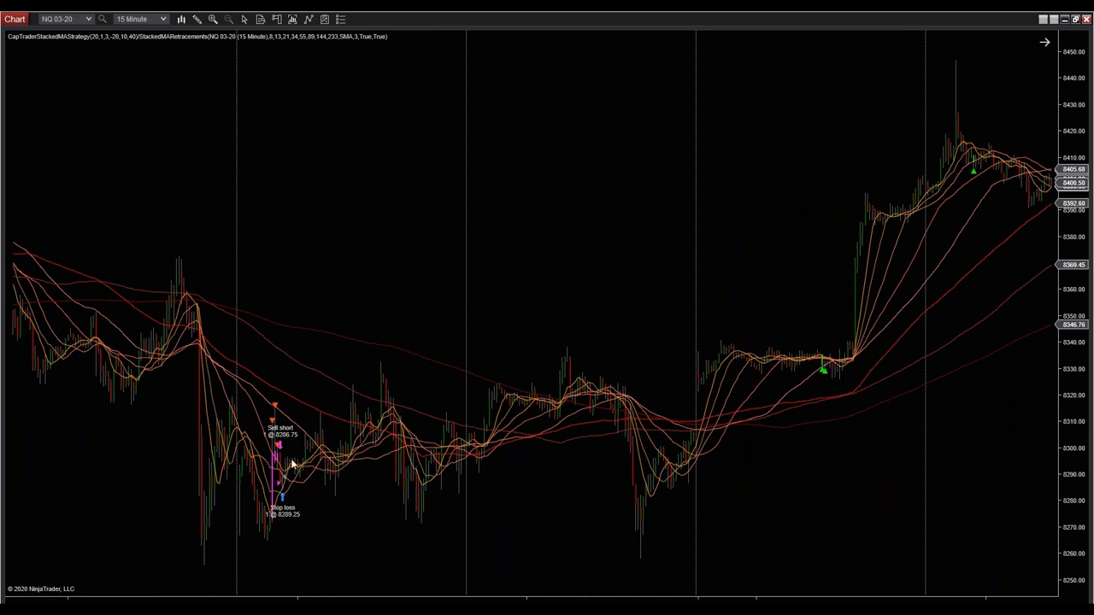
scroll(422, 254, "up", 4)
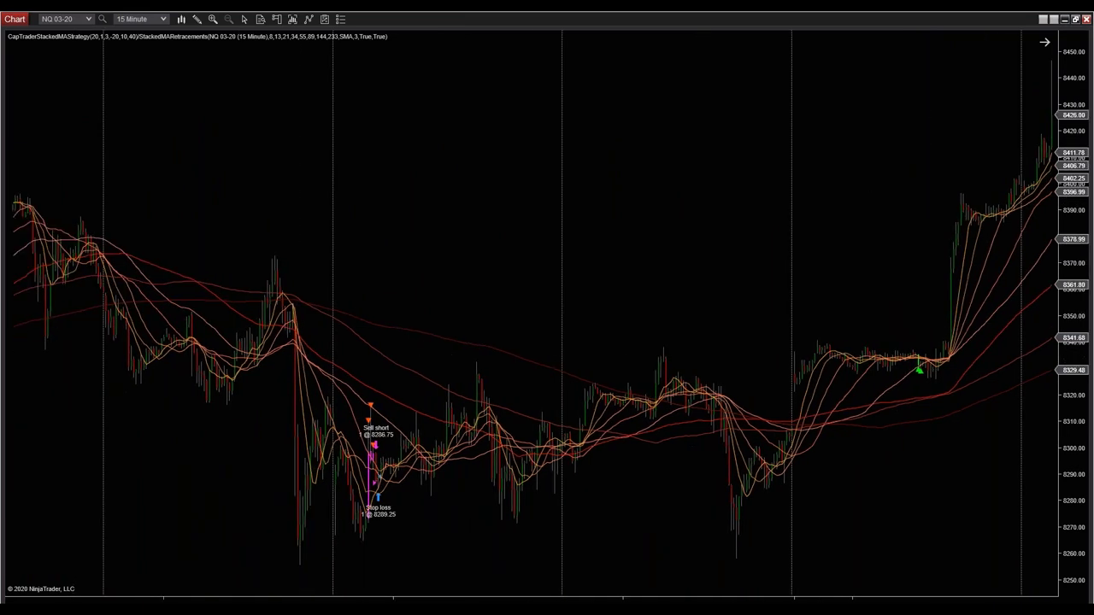
scroll(520, 237, "up", 7)
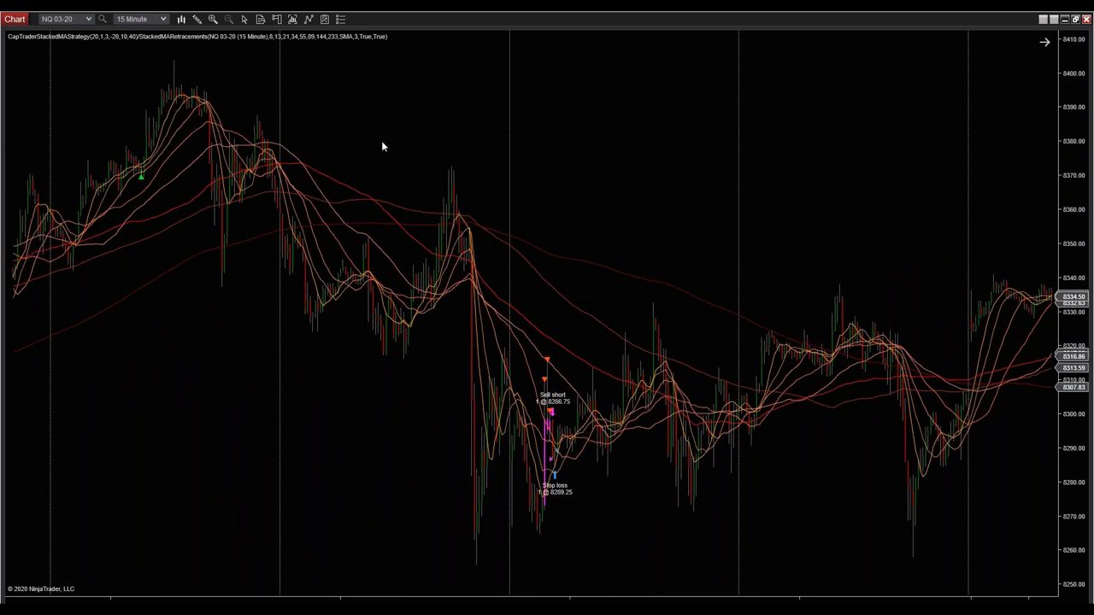
right_click(494, 120)
mouse_move(542, 212)
mouse_move(711, 216)
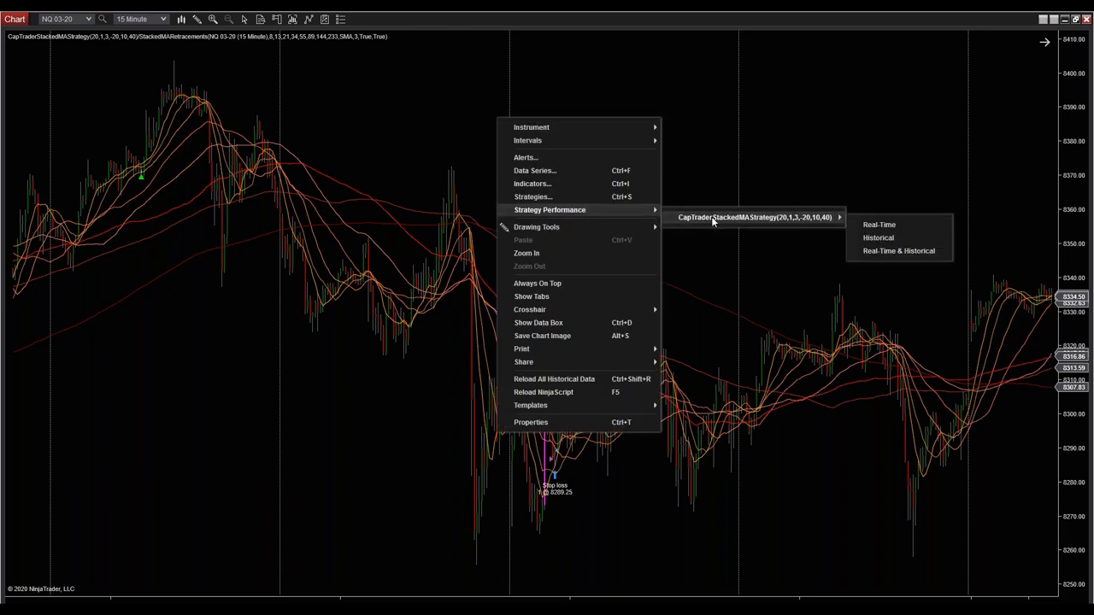
left_click(889, 238)
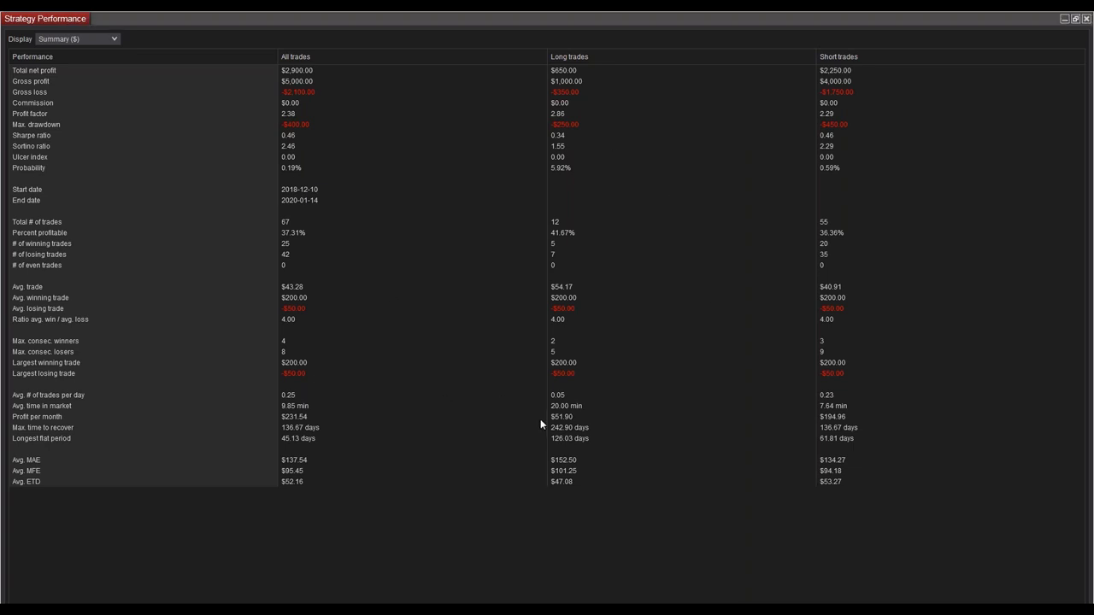
left_click(1064, 19)
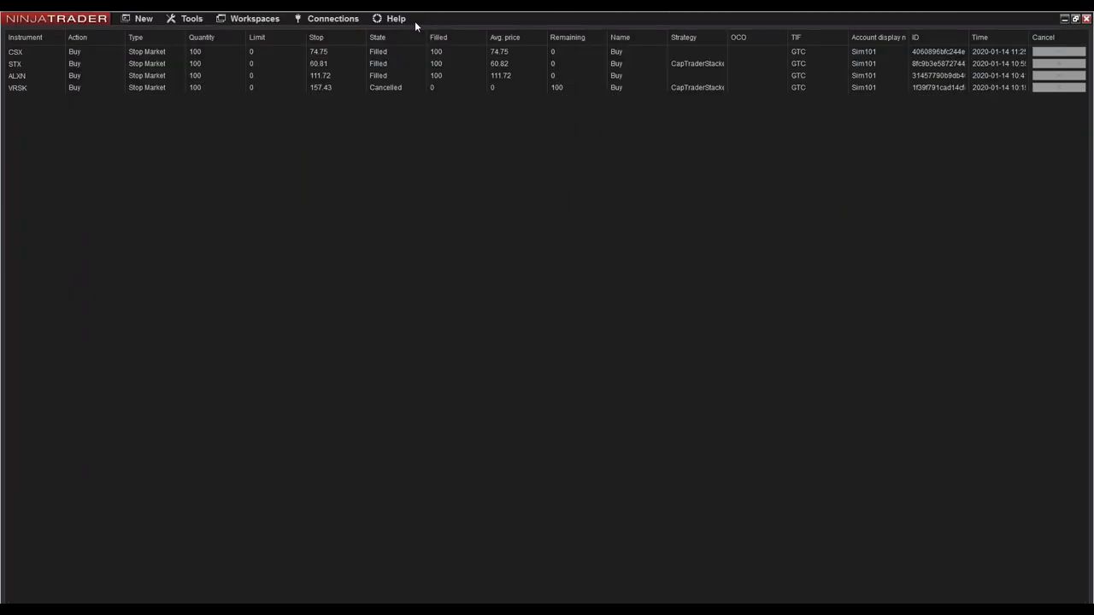
Open a maximized Strategy Analyzer with backtest type Optimization and CapTraderStackedMAStrategy as the strategy
left_click(151, 19)
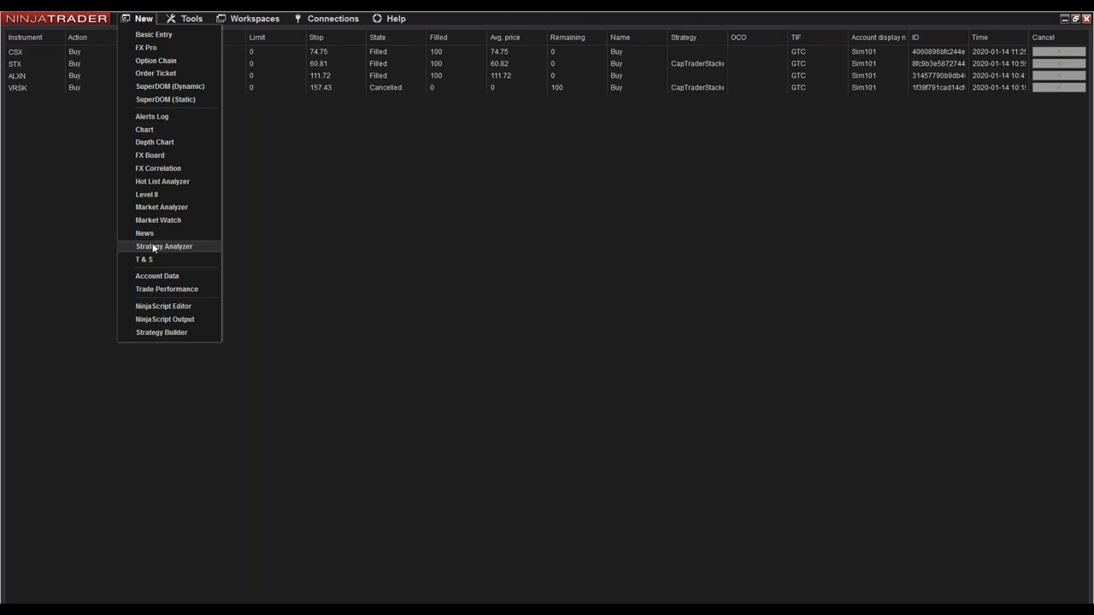
left_click(261, 247)
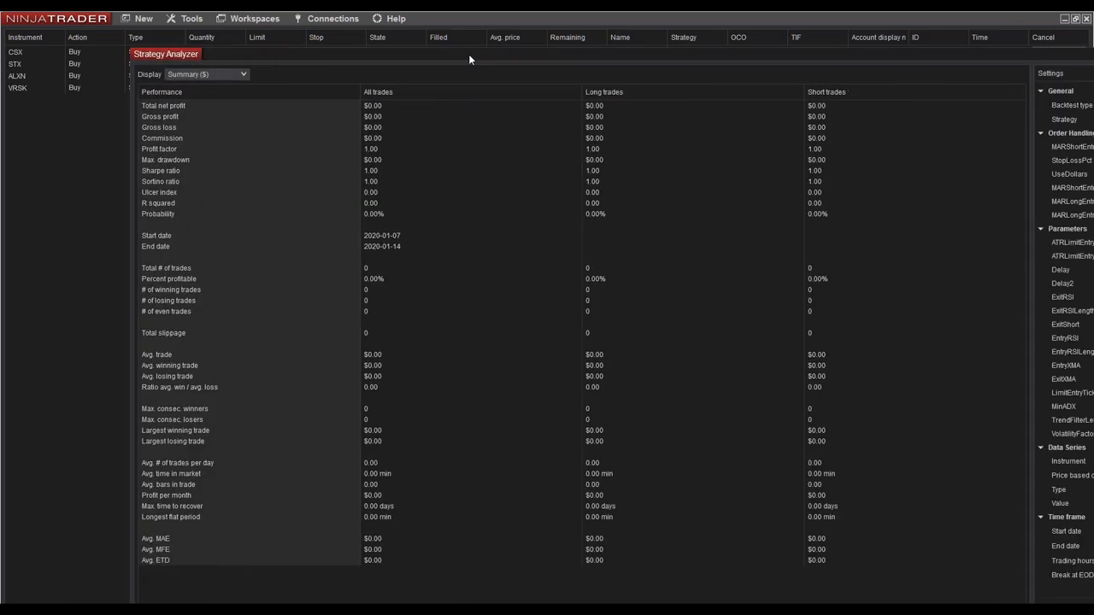
double_click(468, 55)
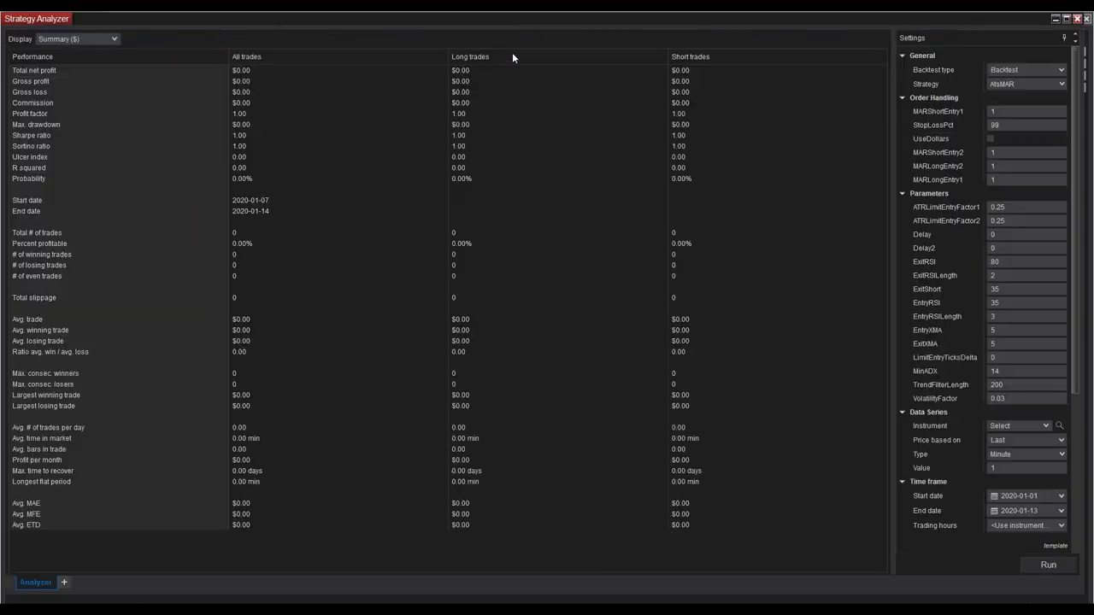
left_click(1033, 67)
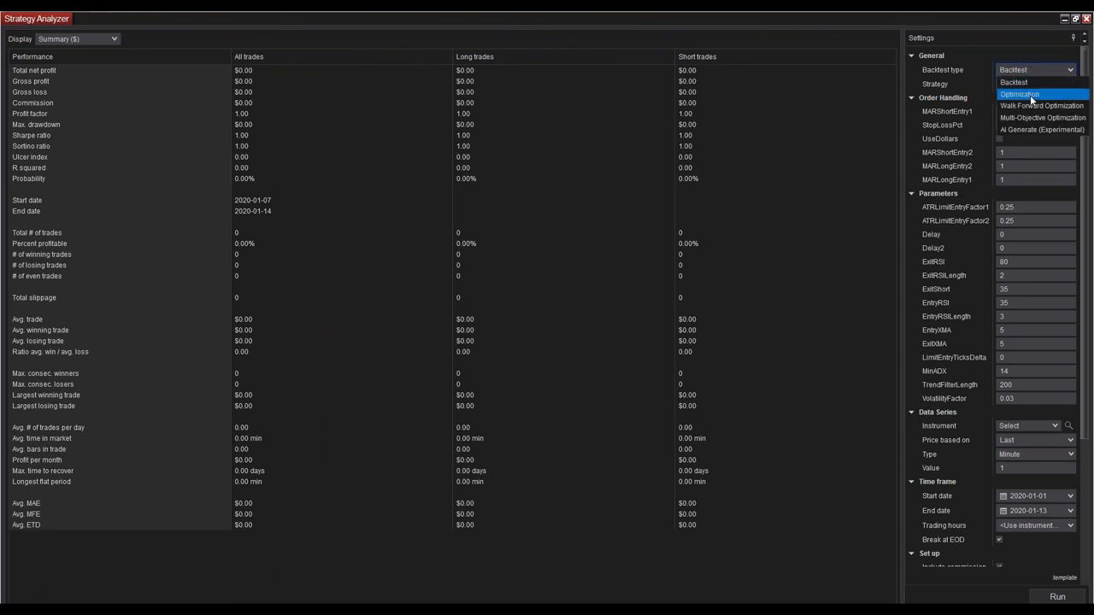
left_click(1030, 95)
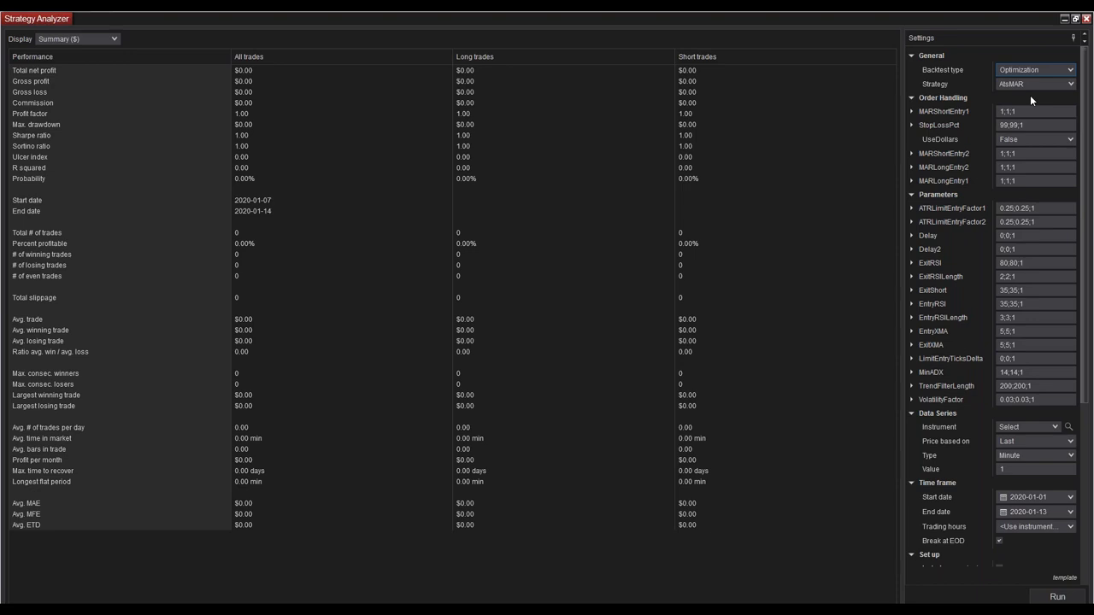
left_click(1020, 84)
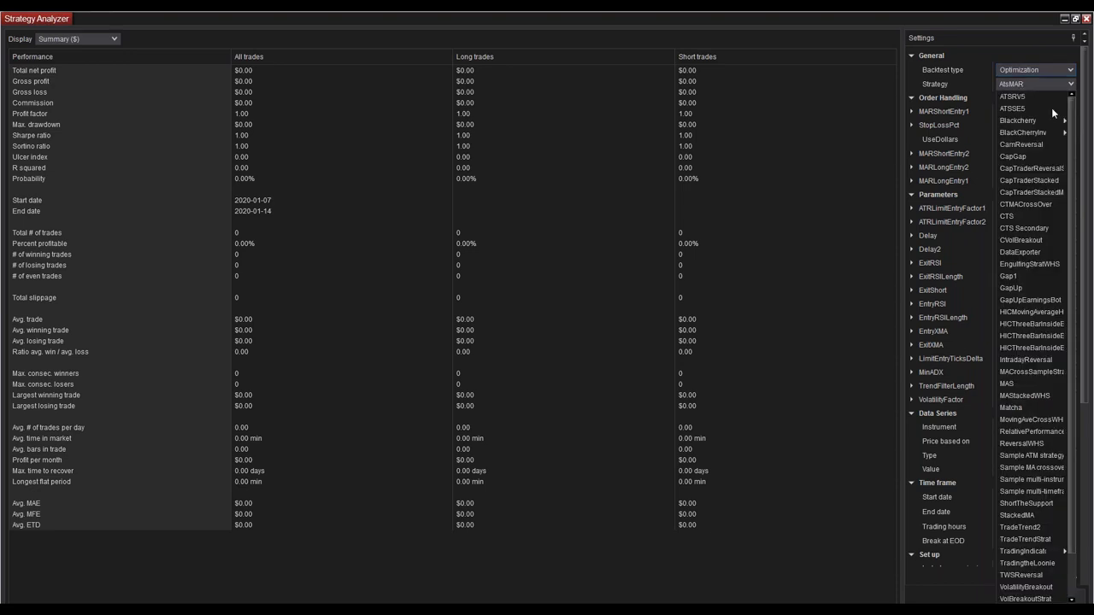
scroll(1070, 126, "up", 3)
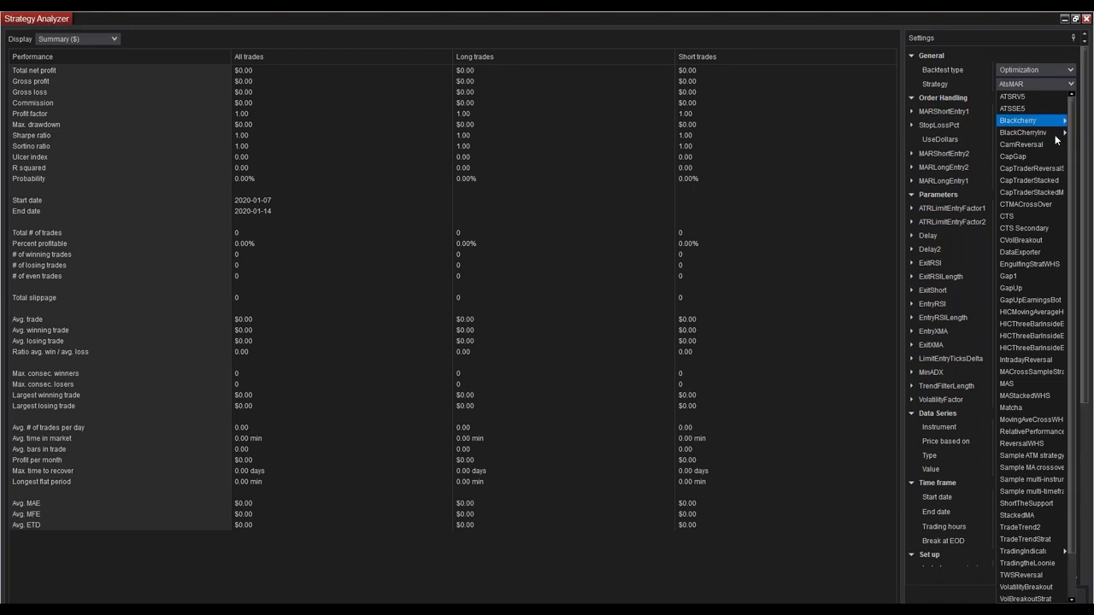
left_click(1032, 192)
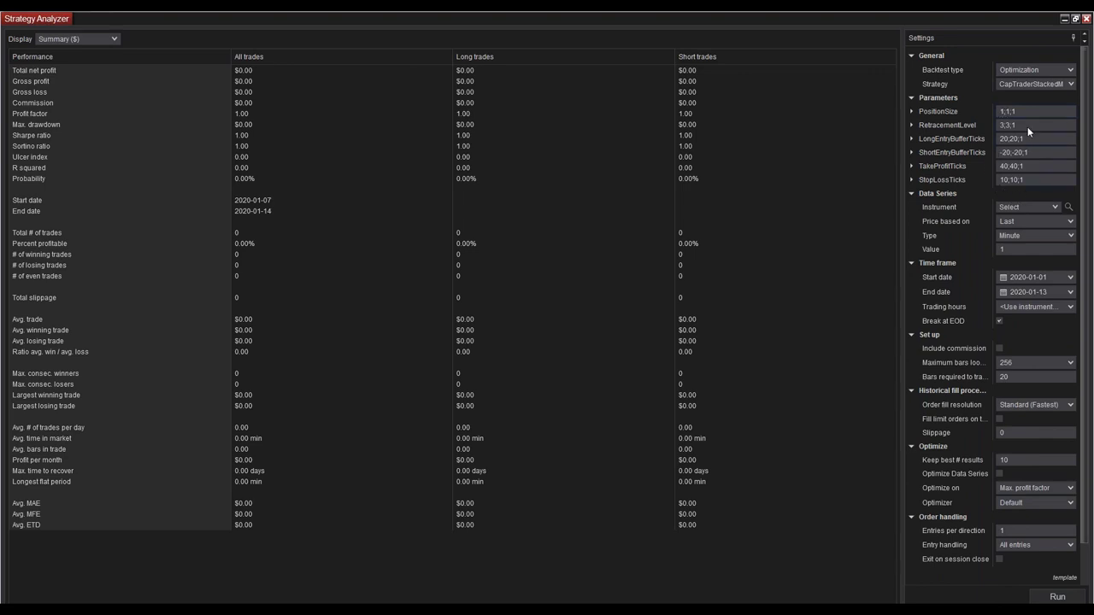
Set the RetracementLevel optimization range to 1;5;1
left_click(1000, 125)
key("Delete")
type("1")
key("Delete")
type("5")
left_click(1013, 140)
Set the TakeProfitTicks optimization range to 20;60;10
left_click(1006, 166)
key("Delete")
key("Delete")
type("20;60")
left_click(1032, 168)
type("0")
Set the StopLossTicks optimization range to 10;60;10
left_click(1055, 182)
left_click(1015, 180)
key("BackSpace")
type("60")
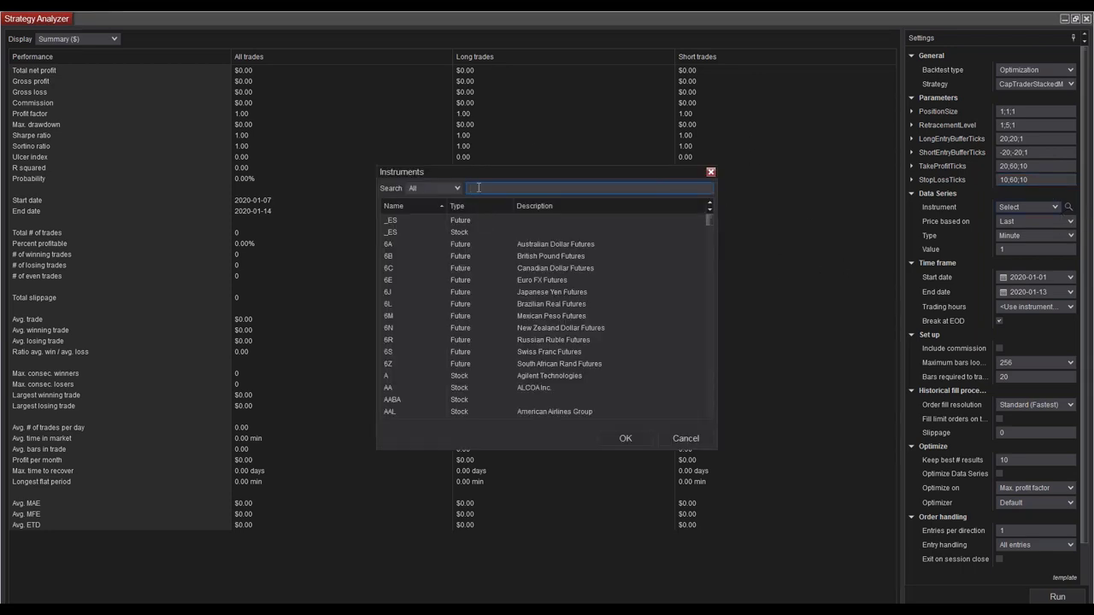
Choose the E-mini NASDAQ 100 future NQ 03-20 as the data series instrument, using 15-minute bars
type("nq")
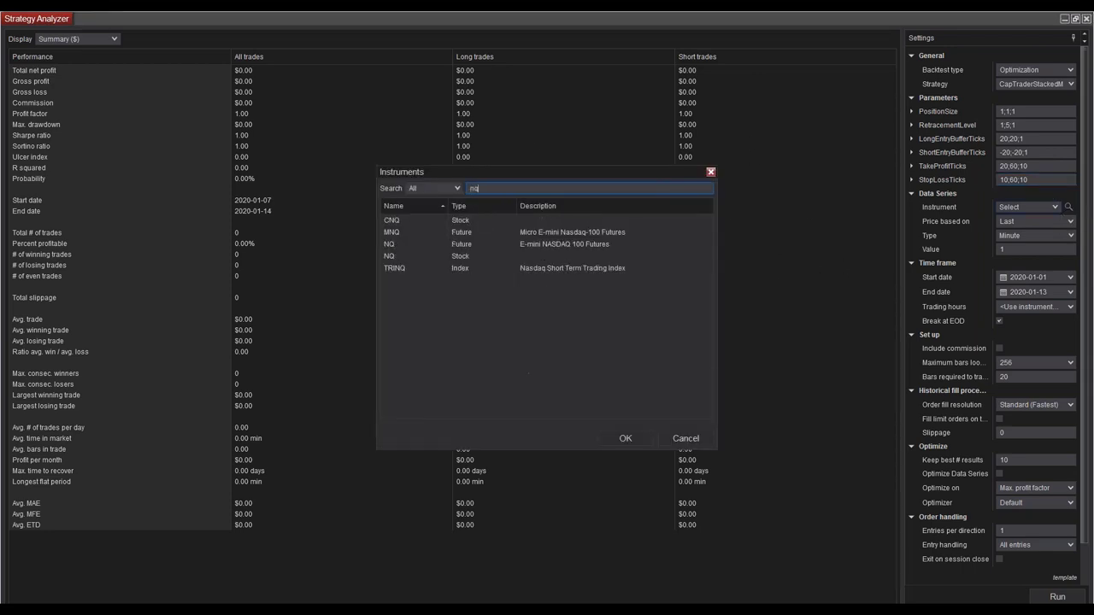
double_click(554, 244)
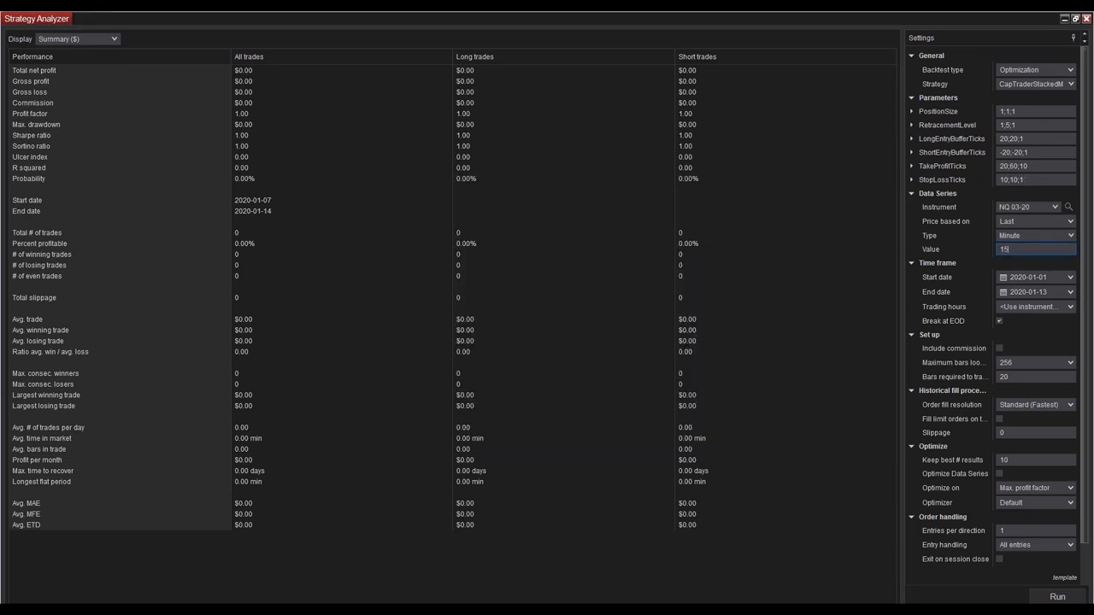
Set the time frame's start date to 2019-01-01 and run the optimization
left_click(1070, 277)
left_click(1009, 291)
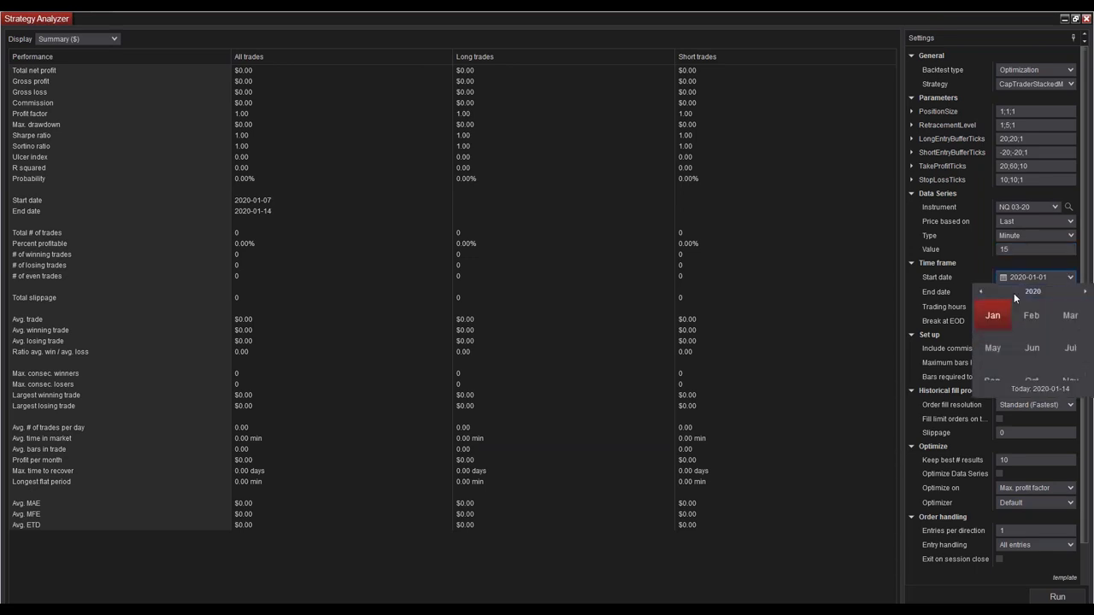
left_click(981, 291)
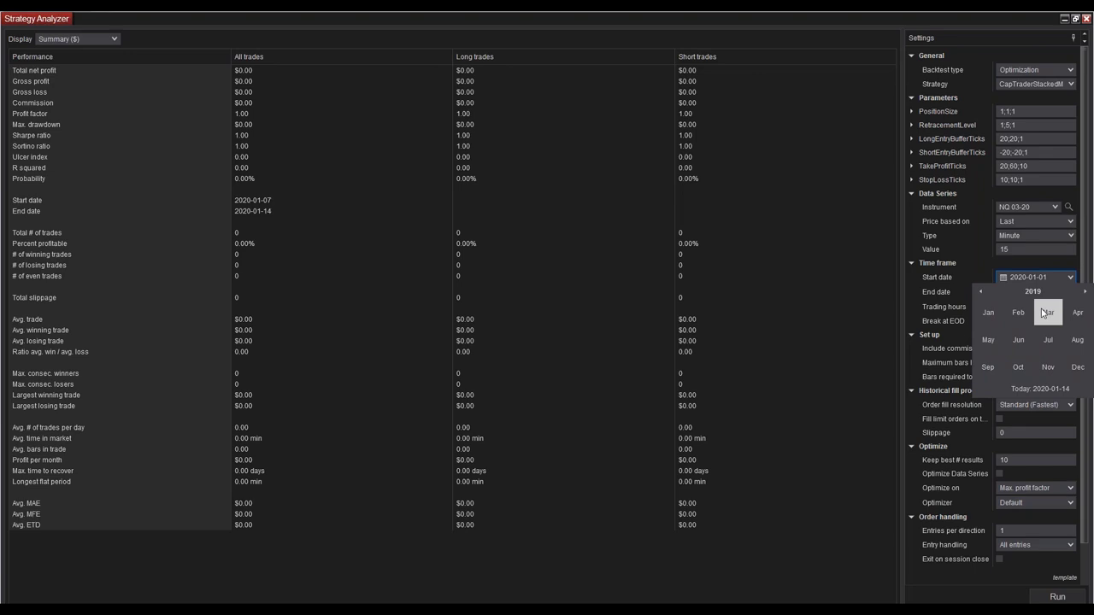
left_click(988, 313)
left_click(1014, 316)
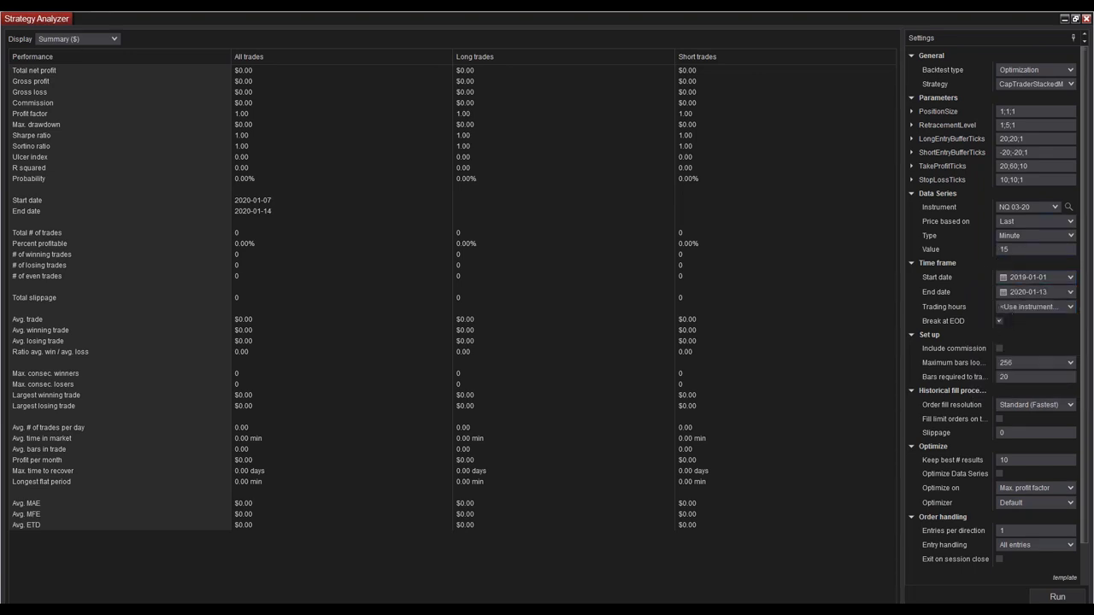
left_click(1042, 599)
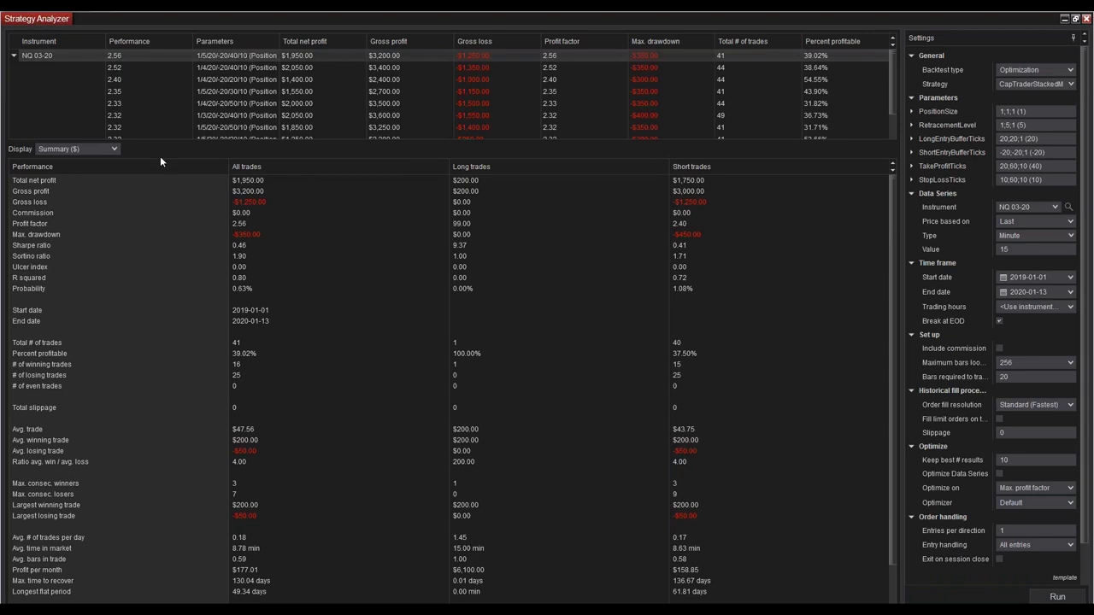
Enlarge the optimization results list to examine all the ranked parameter combinations, and look over the available display views
left_click_drag(159, 142, 159, 318)
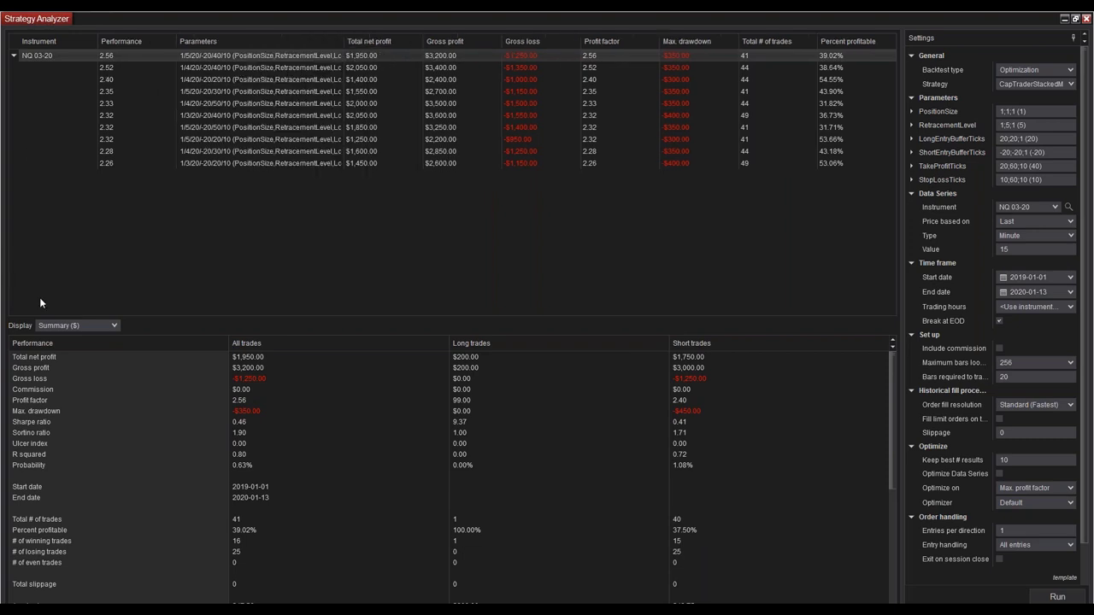
left_click(106, 326)
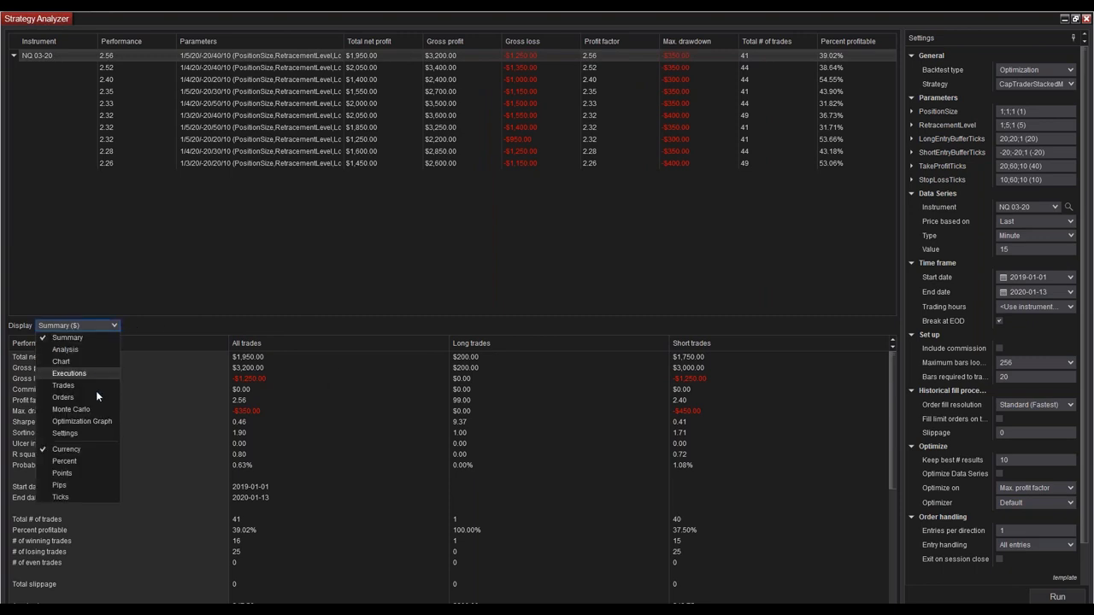
left_click(248, 297)
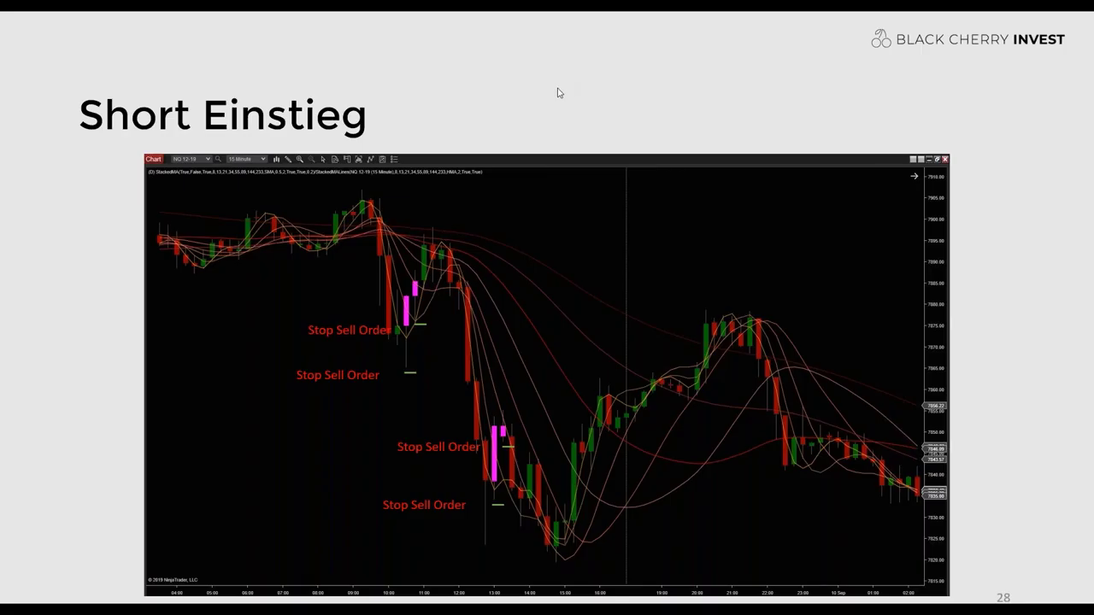
left_click(559, 120)
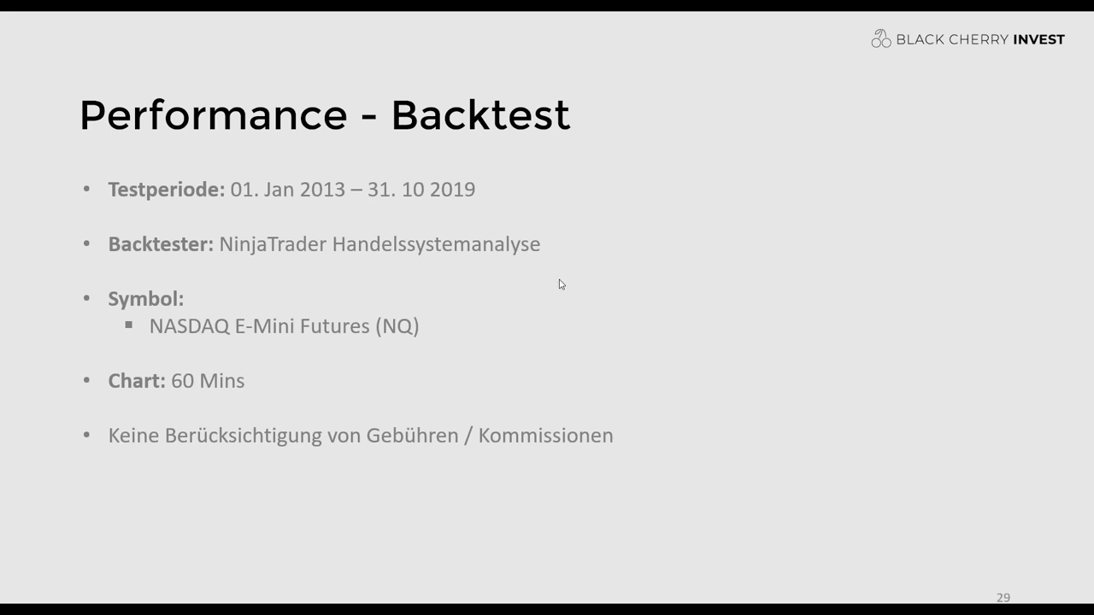
key("Right")
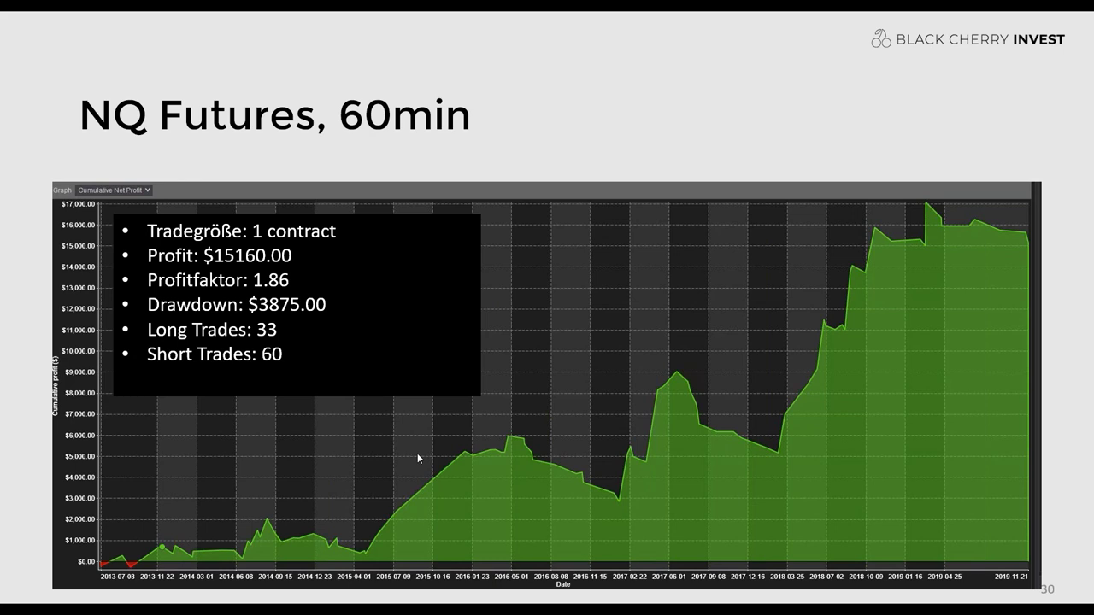